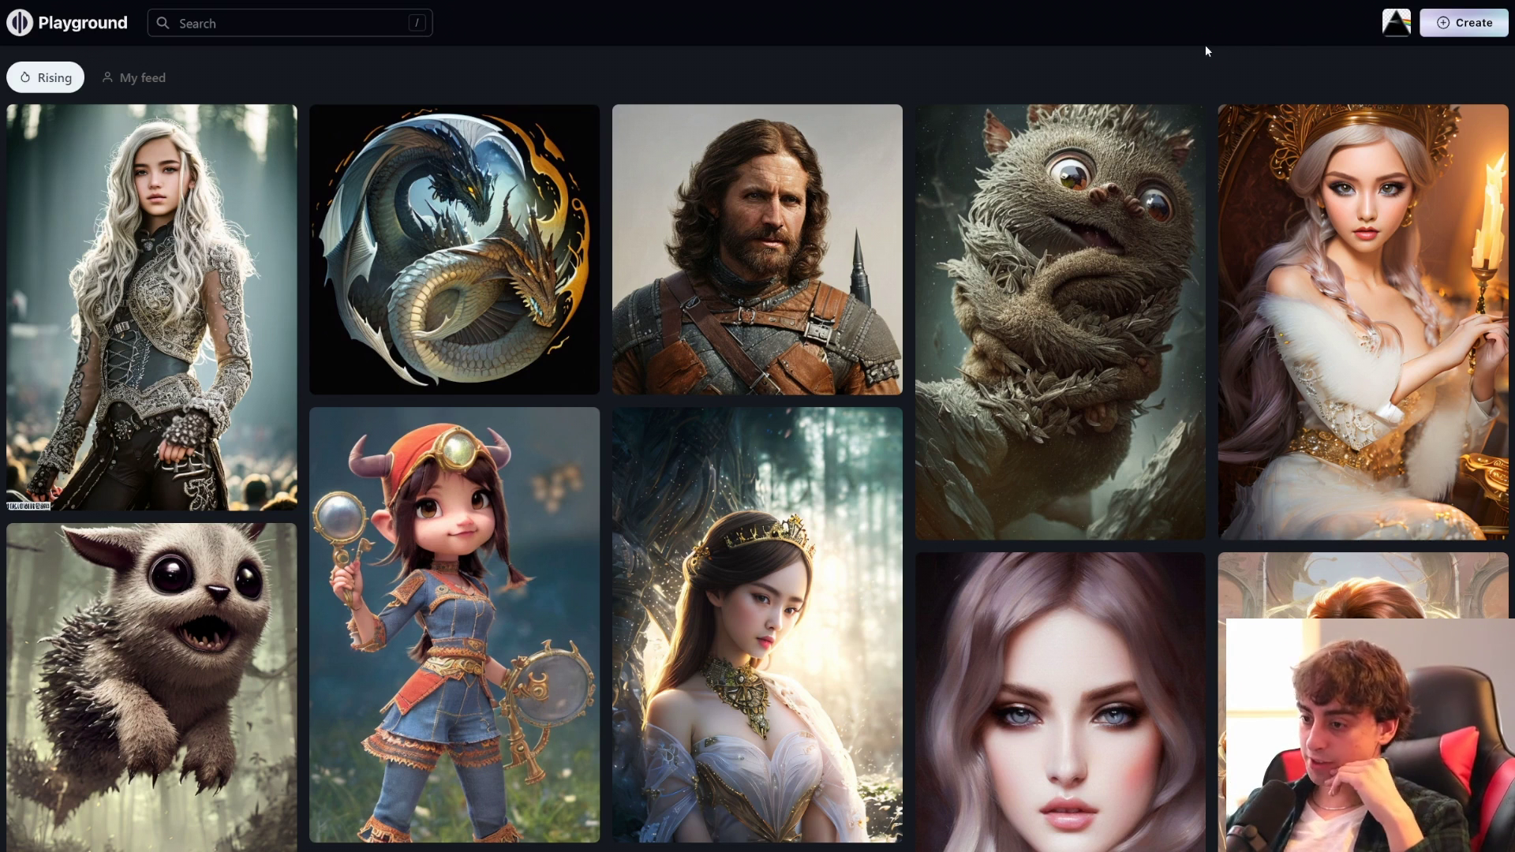
Step: Browse the Playground rising feed and the Midjourney Community Feed to compare the style and quality of their images
scroll(1130, 292, down, 5)
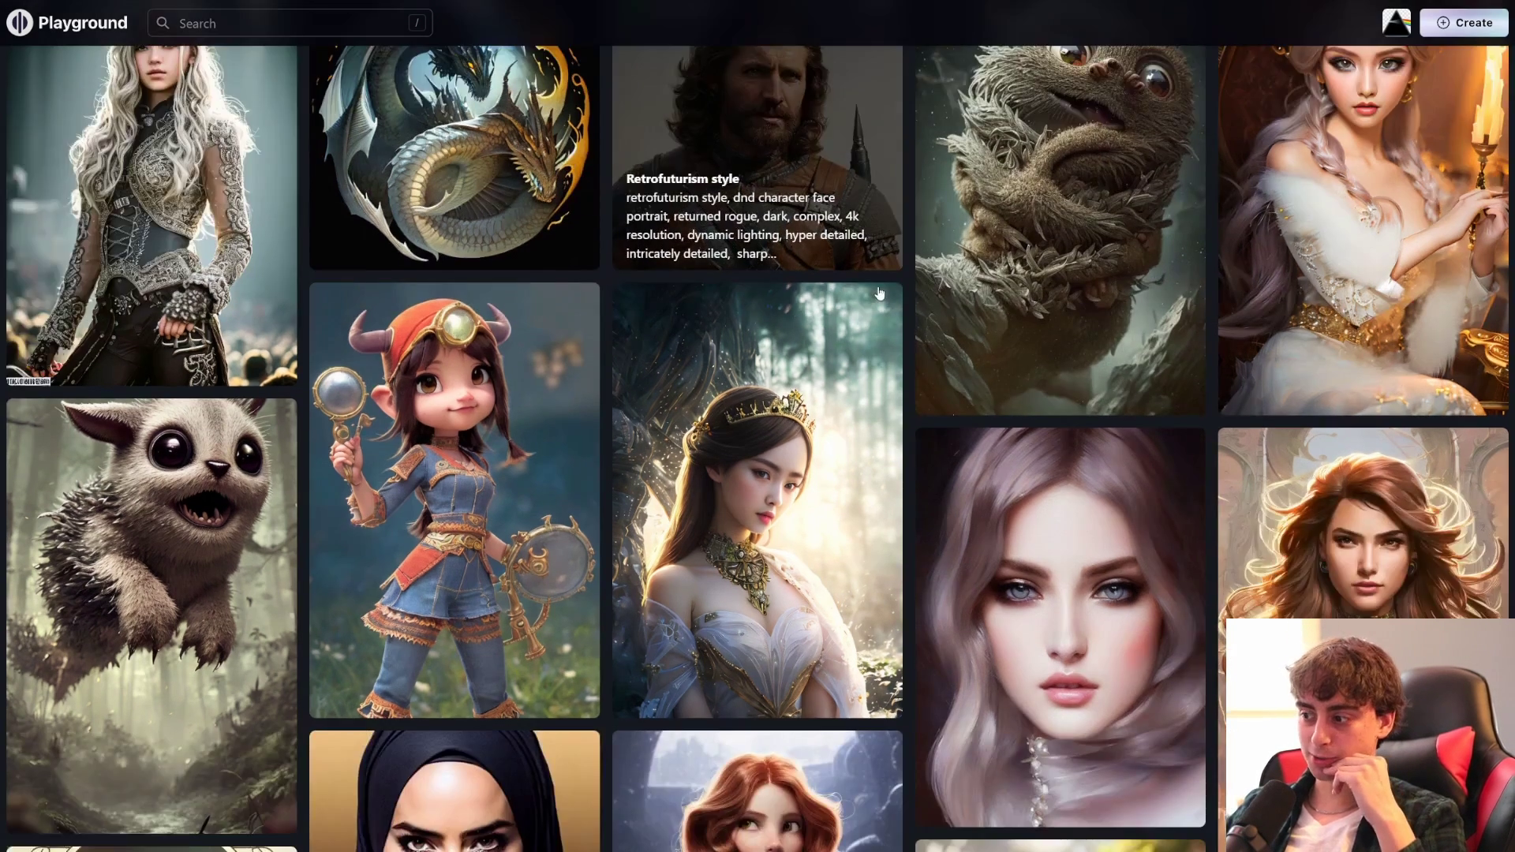
scroll(1130, 292, down, 3)
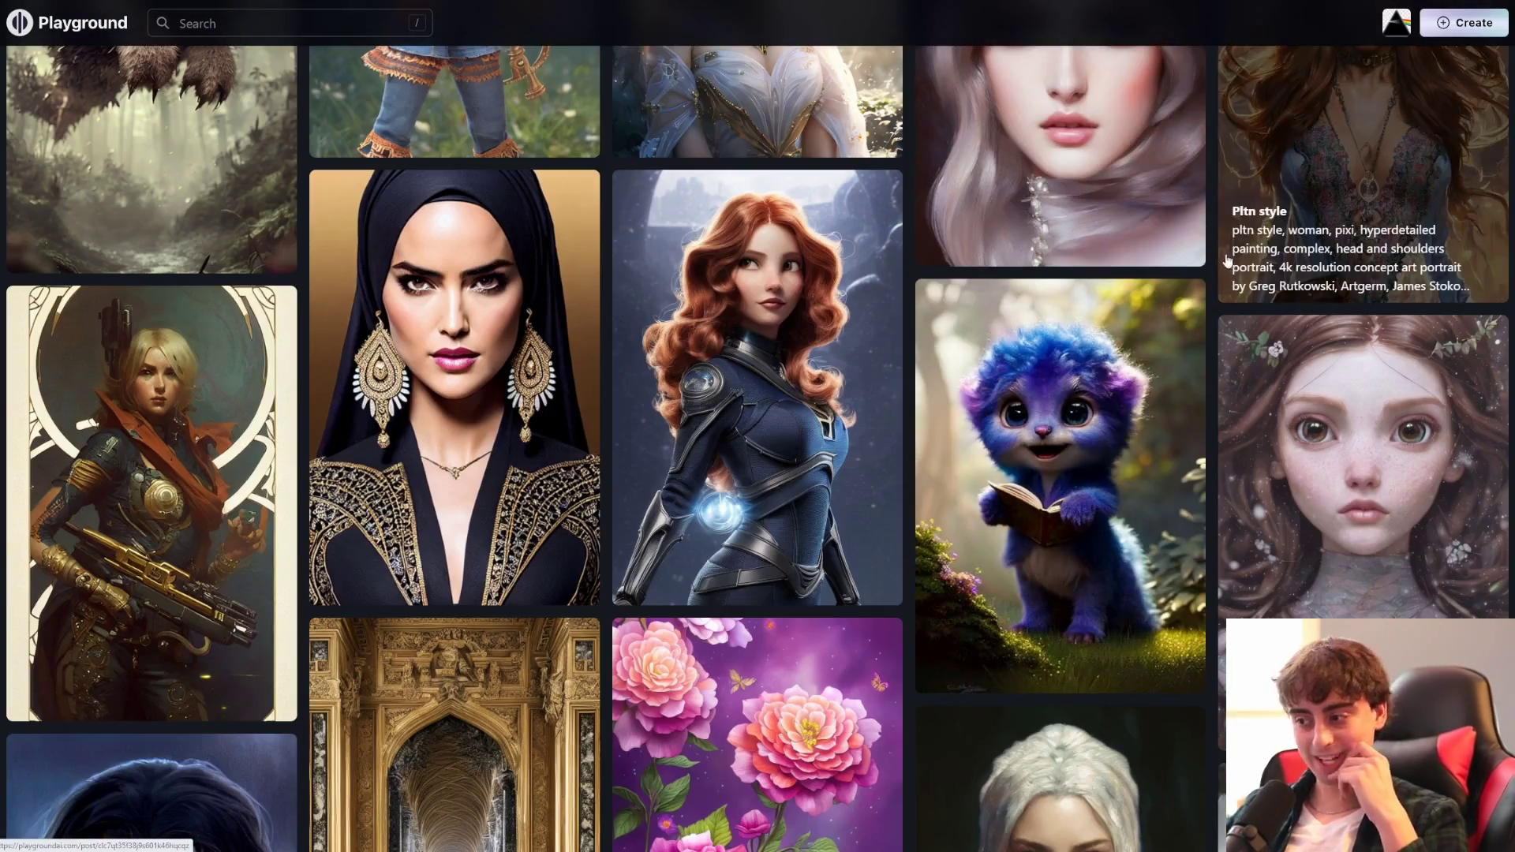
scroll(1223, 272, down, 5)
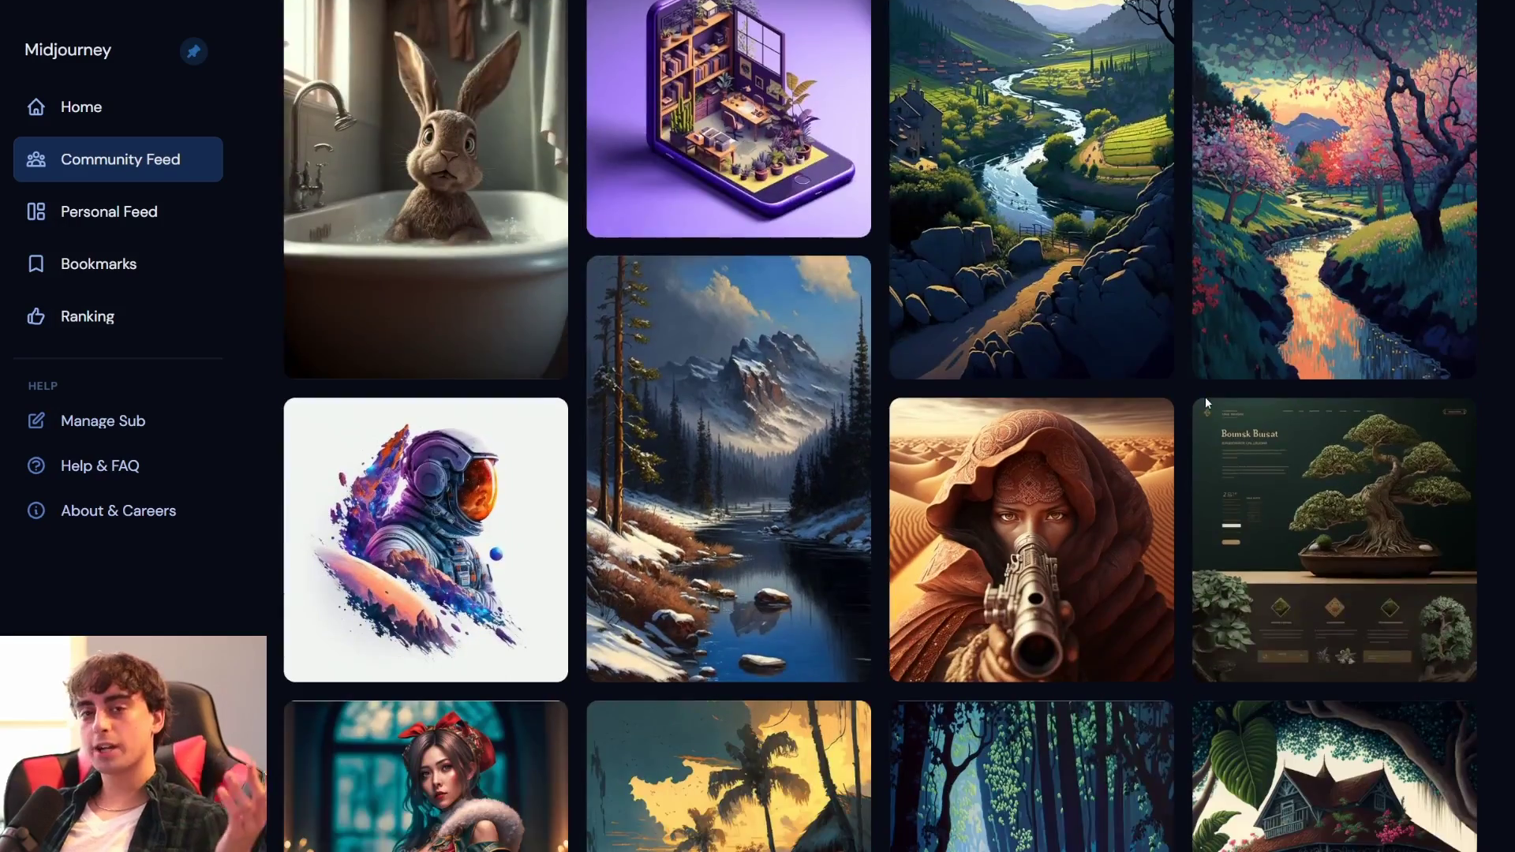
scroll(1205, 396, down, 6)
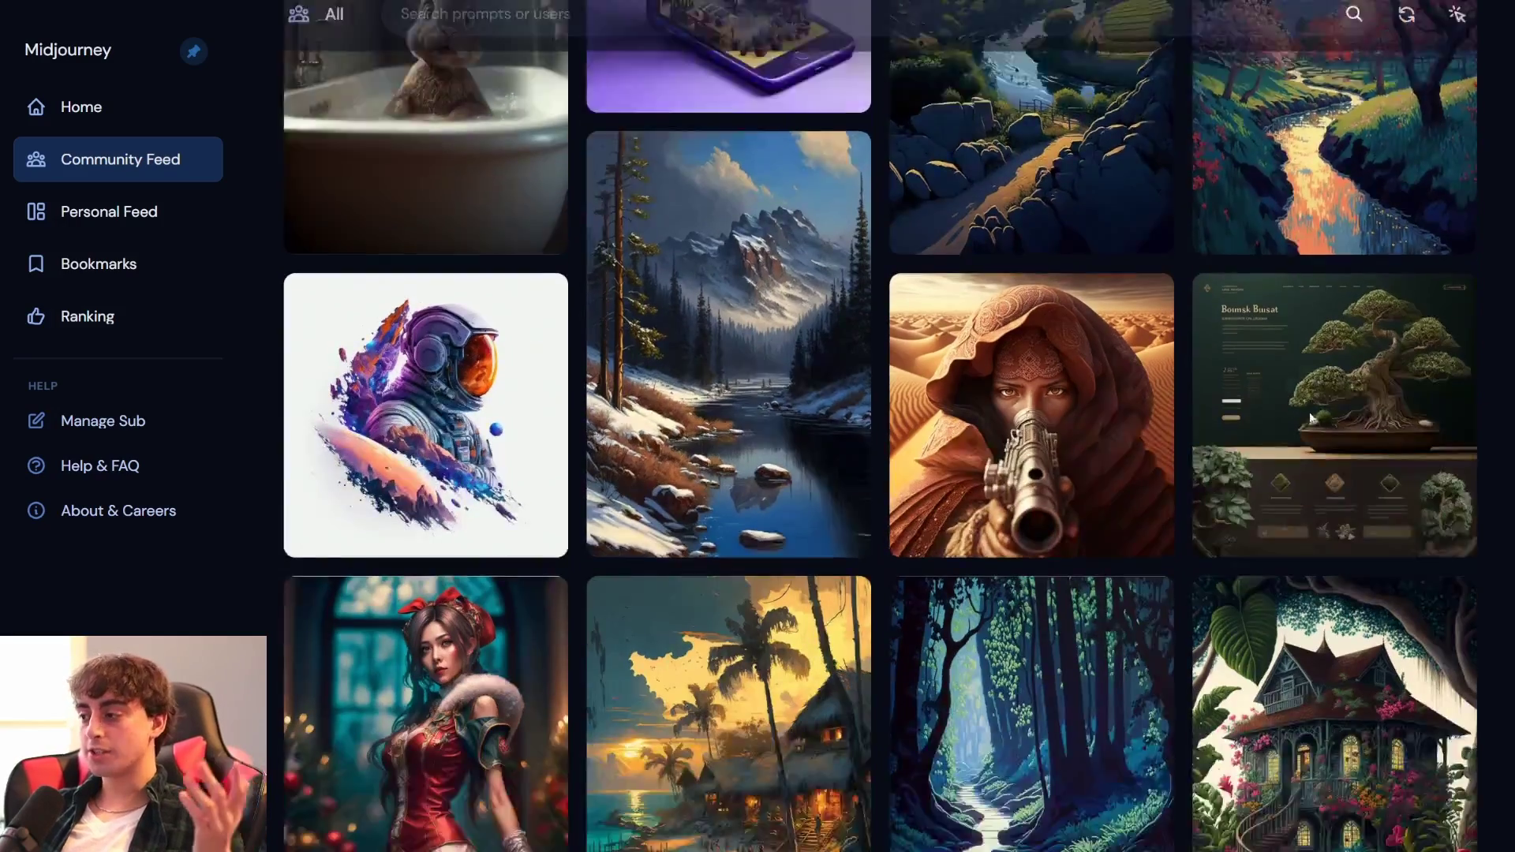
scroll(1465, 440, down, 9)
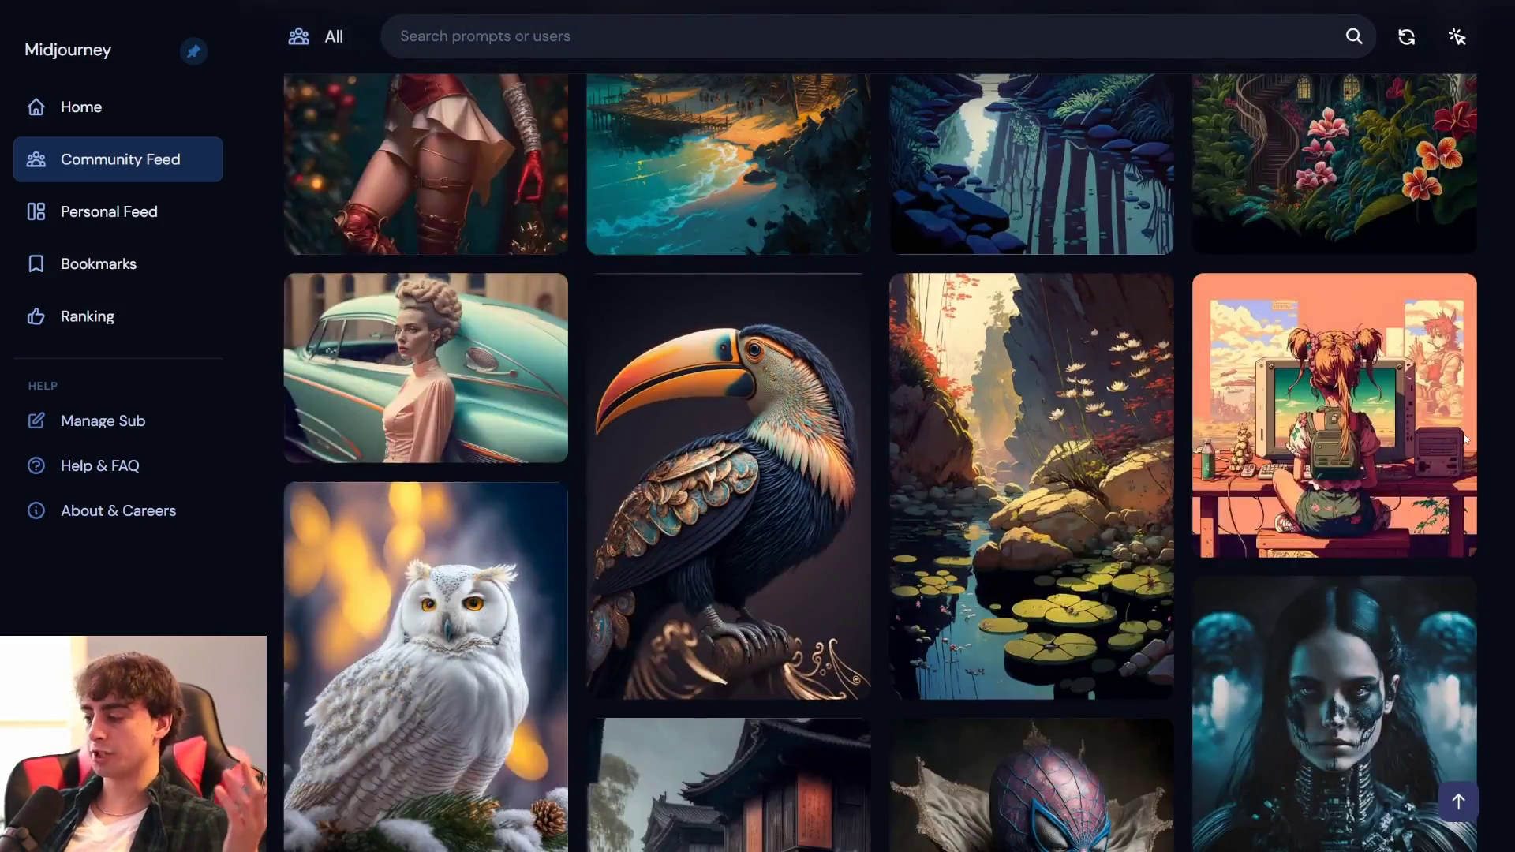
scroll(1464, 439, down, 11)
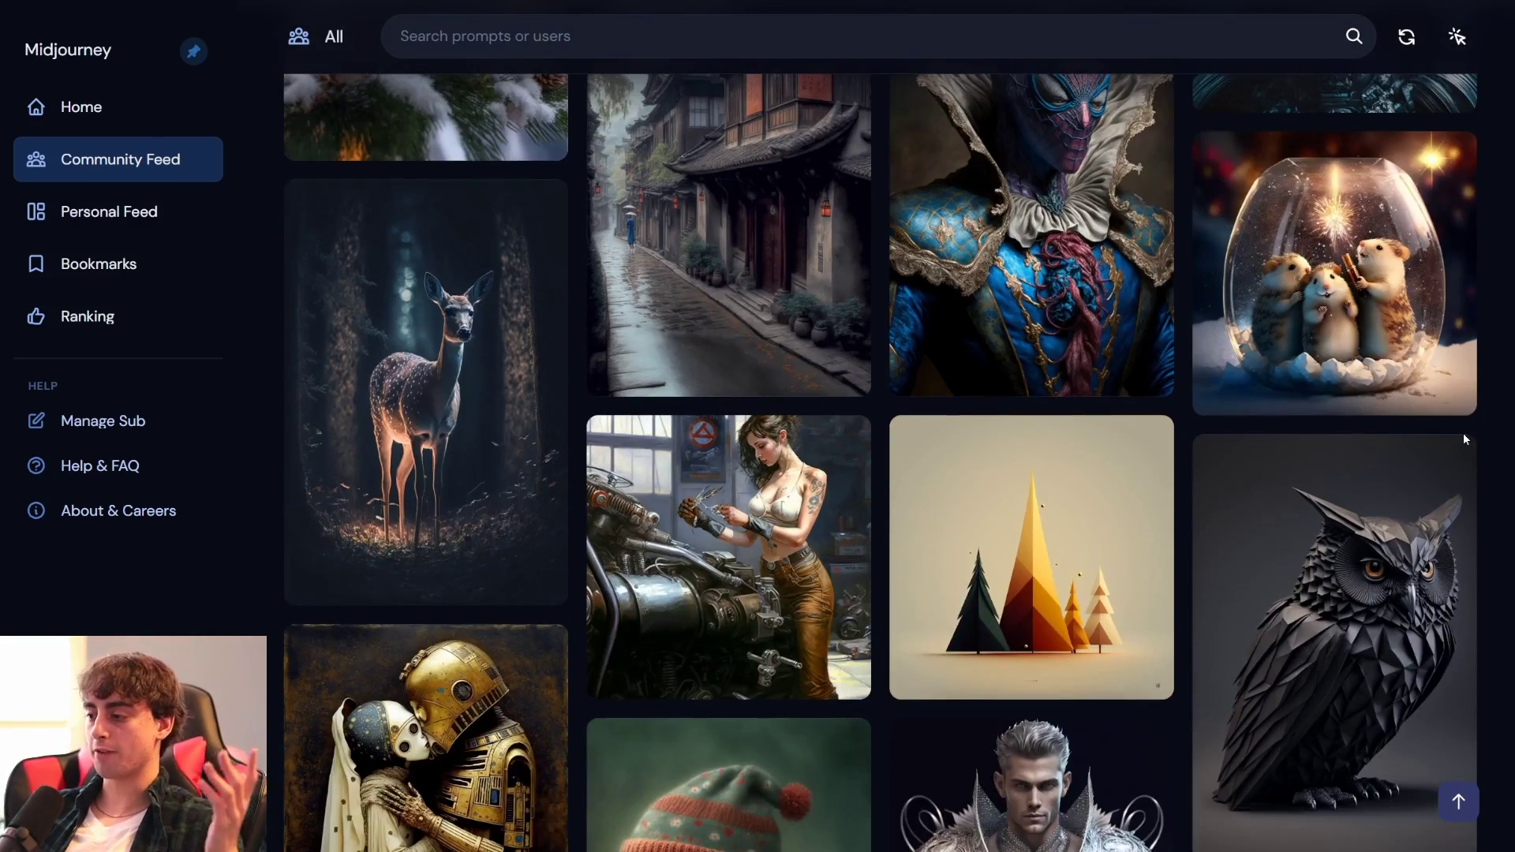
scroll(1464, 439, down, 3)
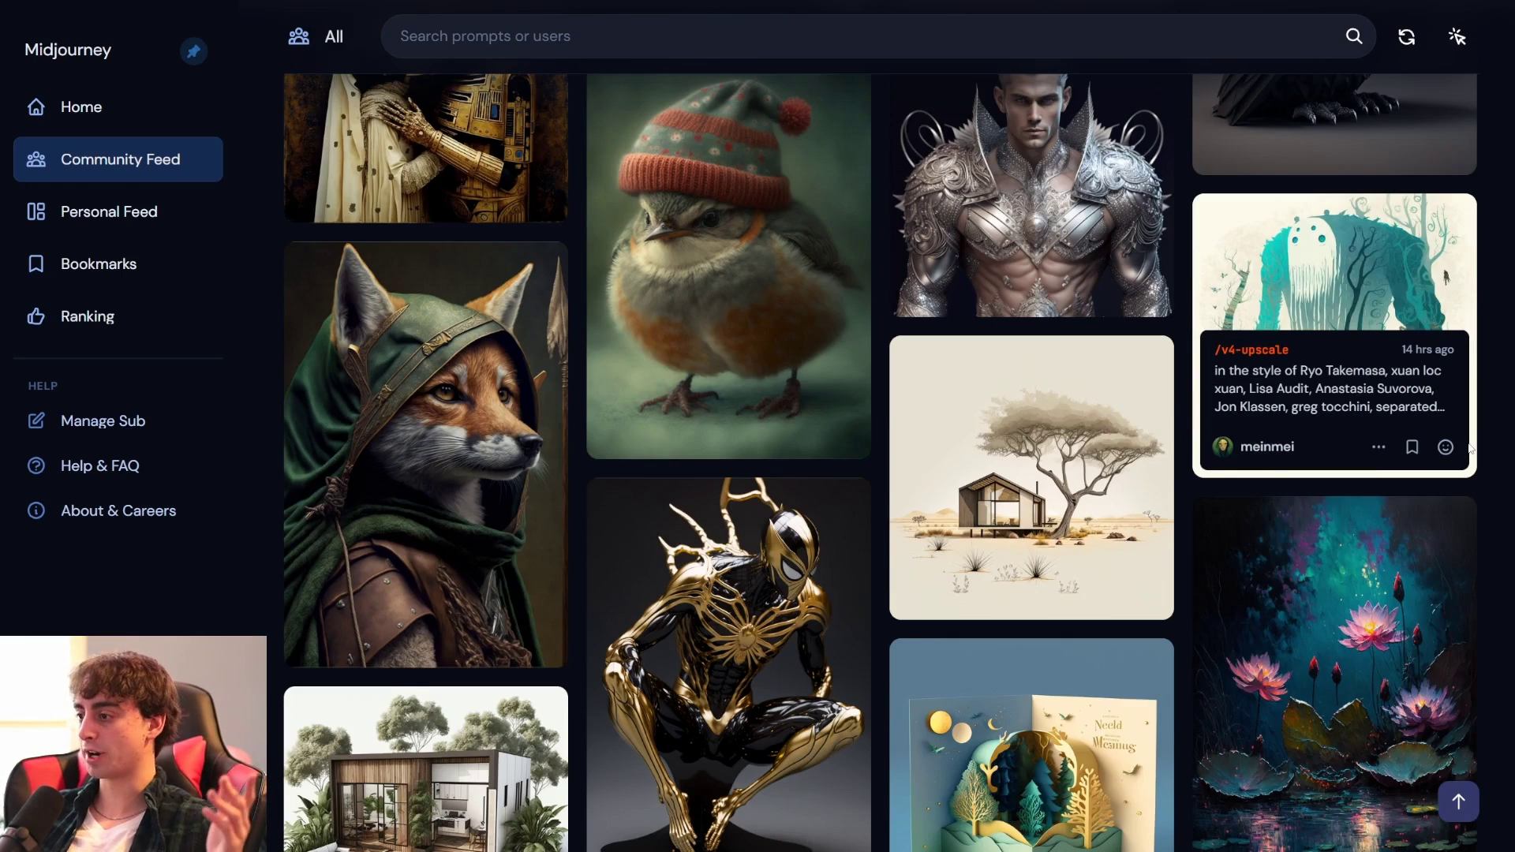
scroll(1468, 446, down, 9)
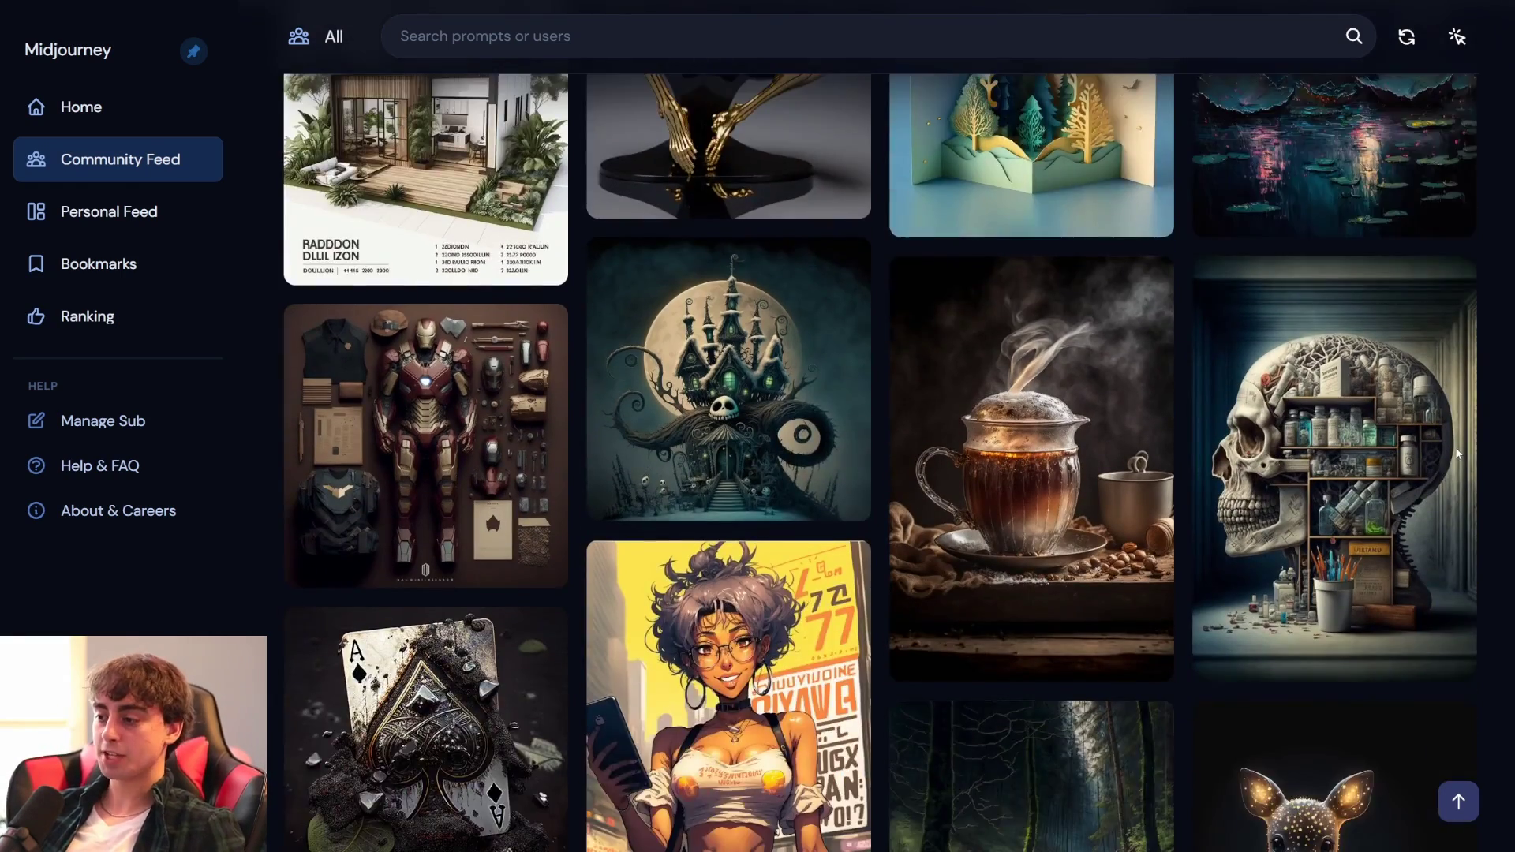
scroll(1457, 453, down, 3)
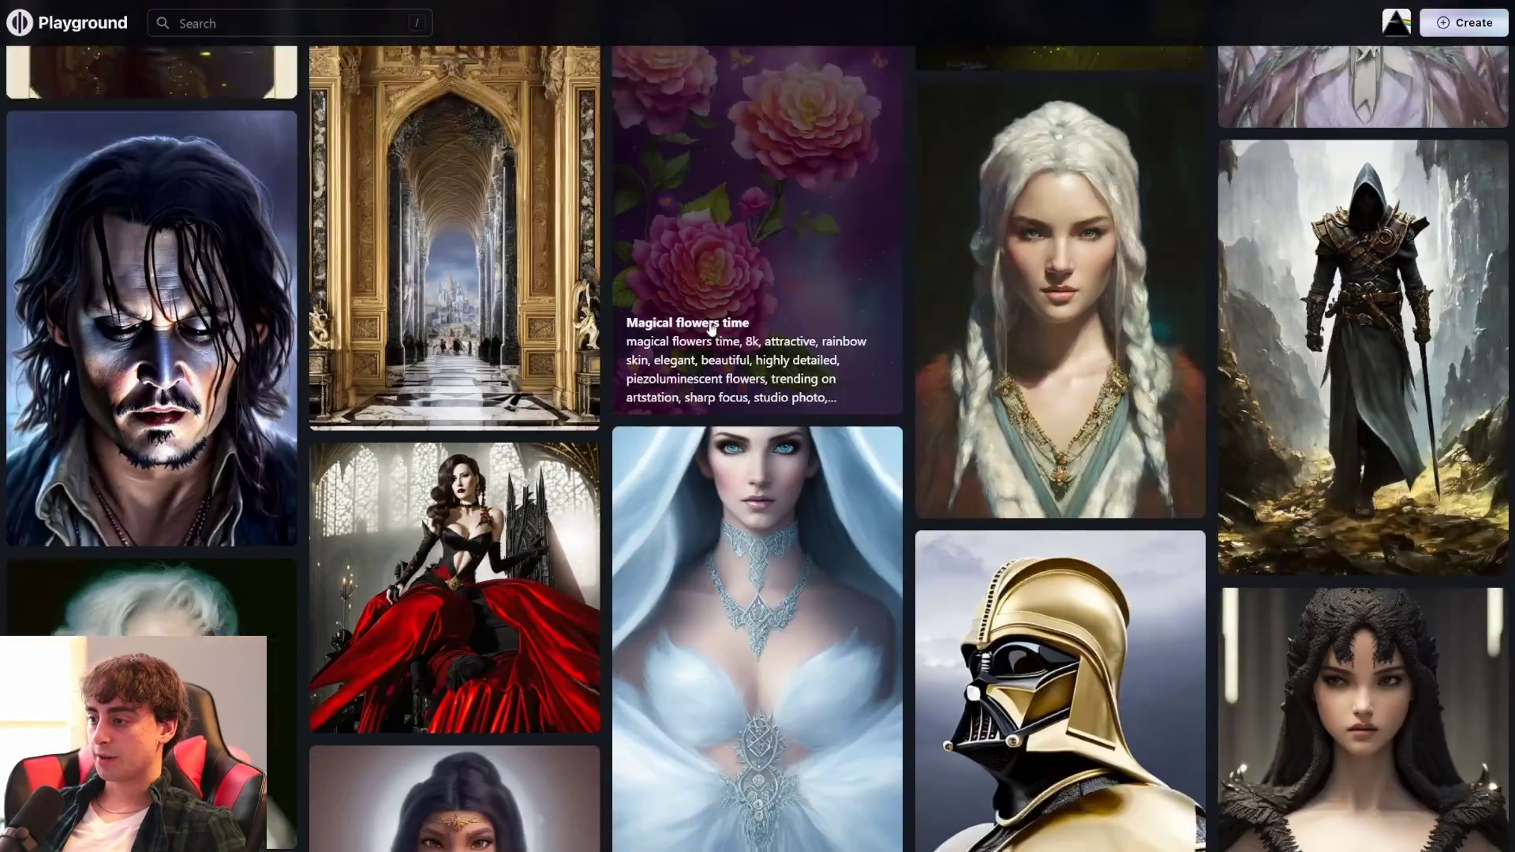
scroll(907, 357, down, 8)
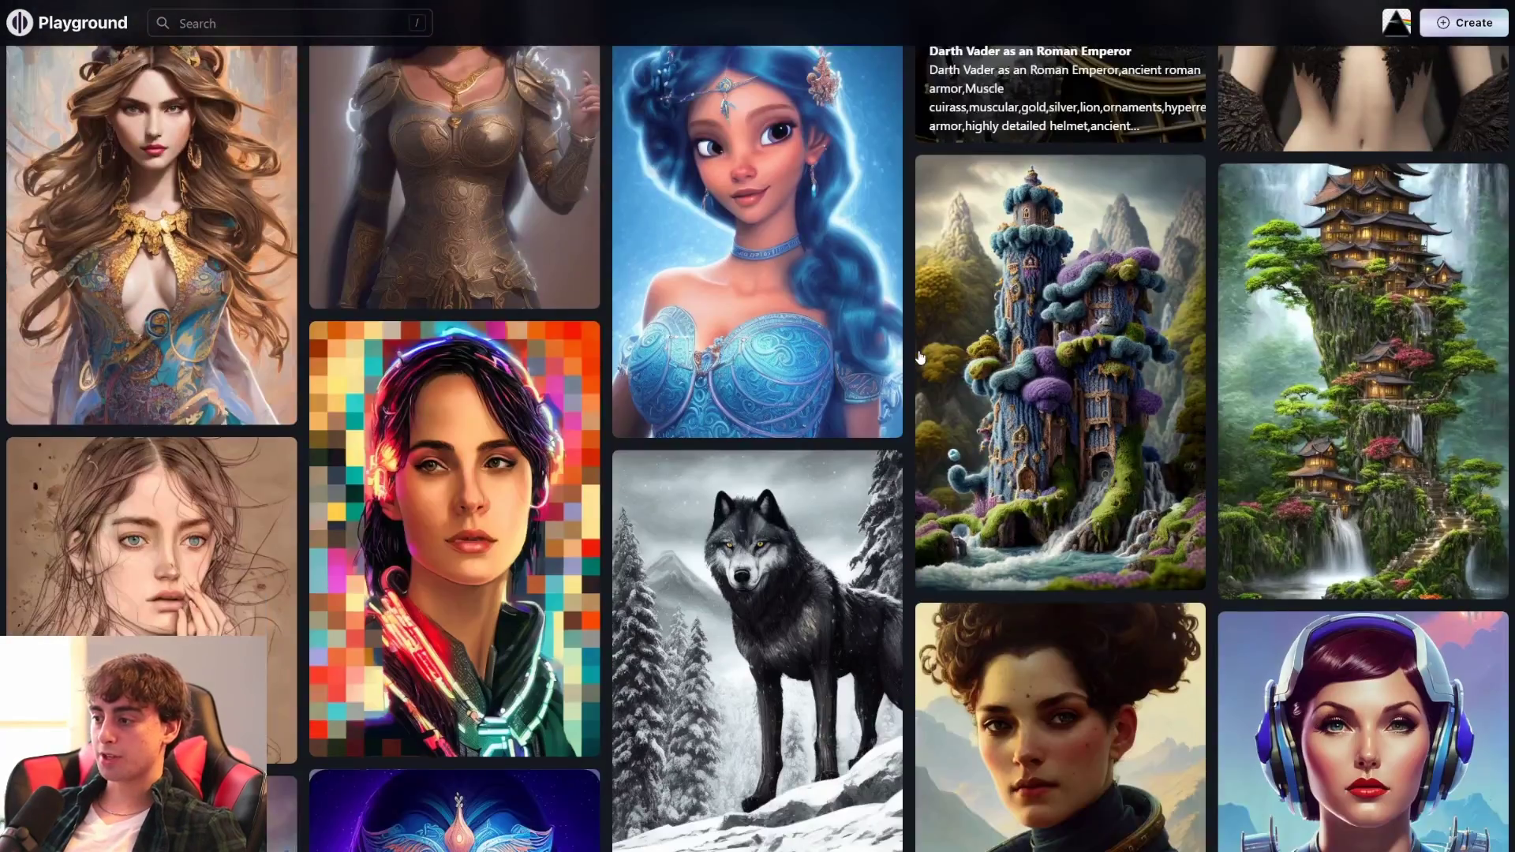
scroll(920, 358, down, 10)
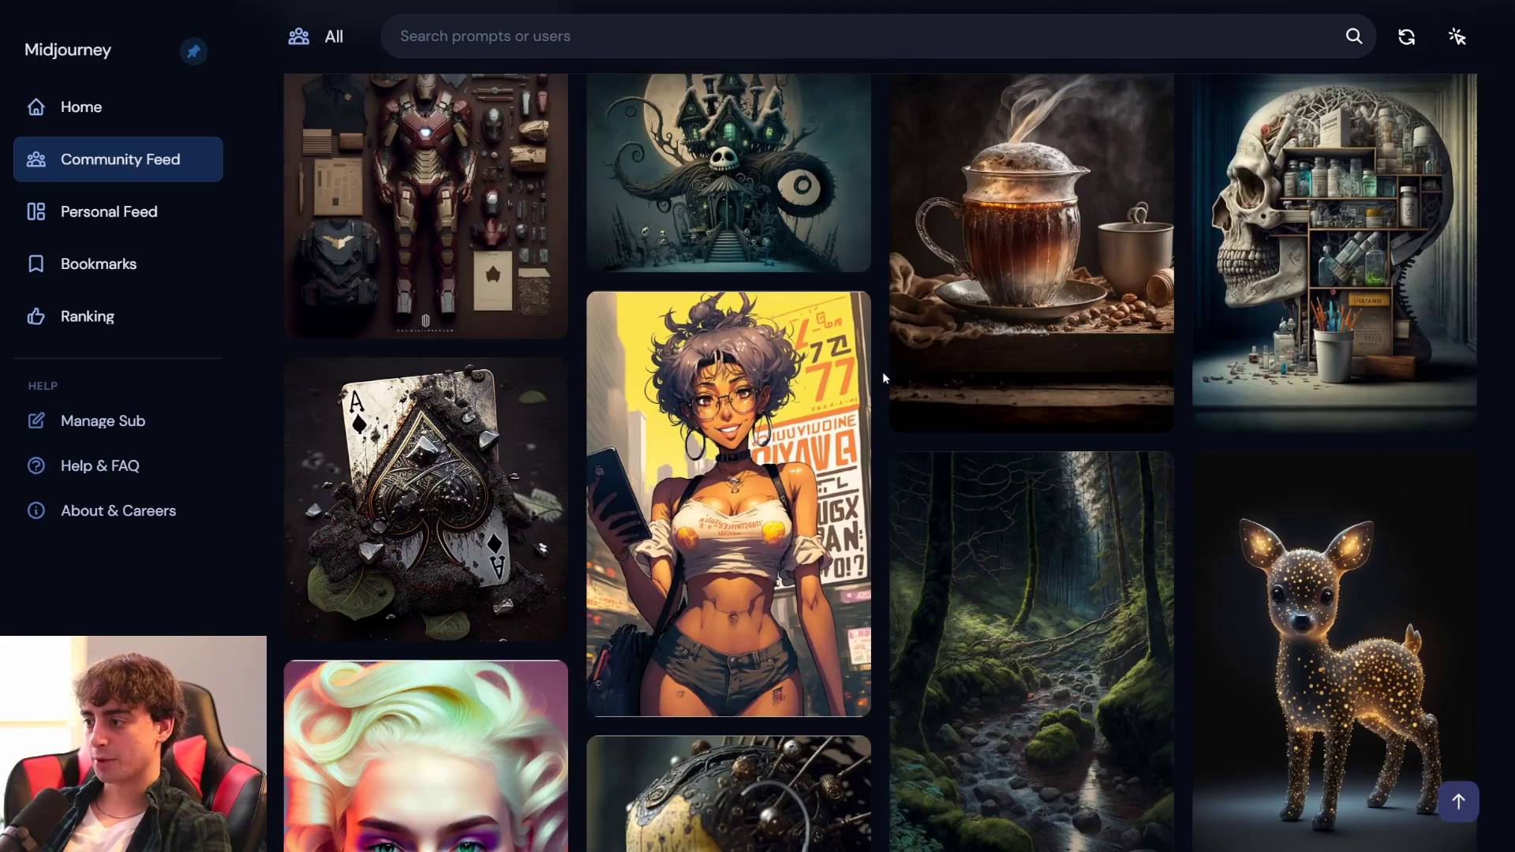
scroll(882, 371, down, 12)
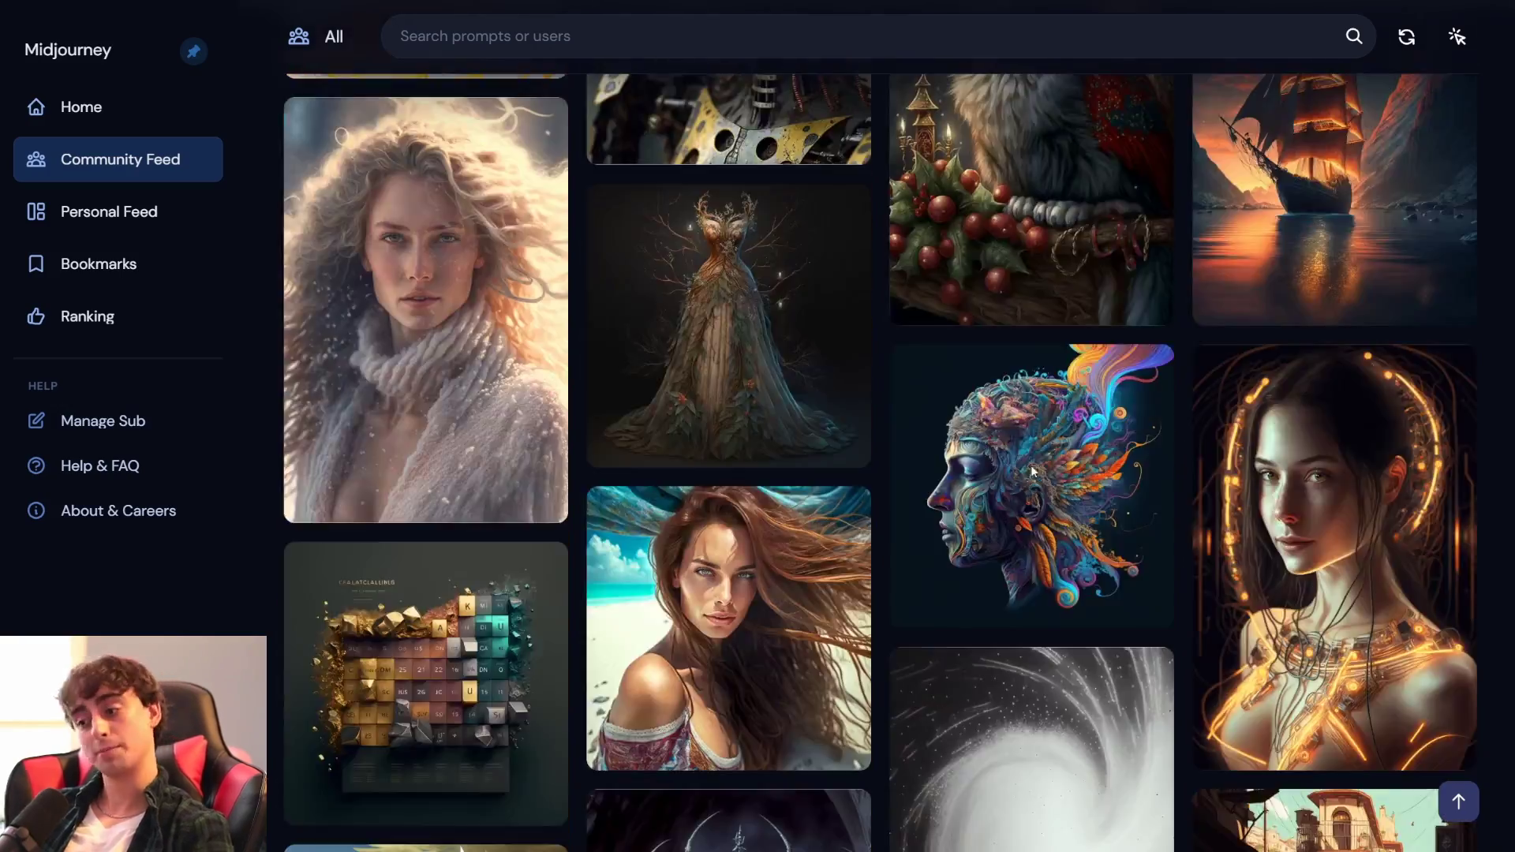
scroll(1033, 471, down, 14)
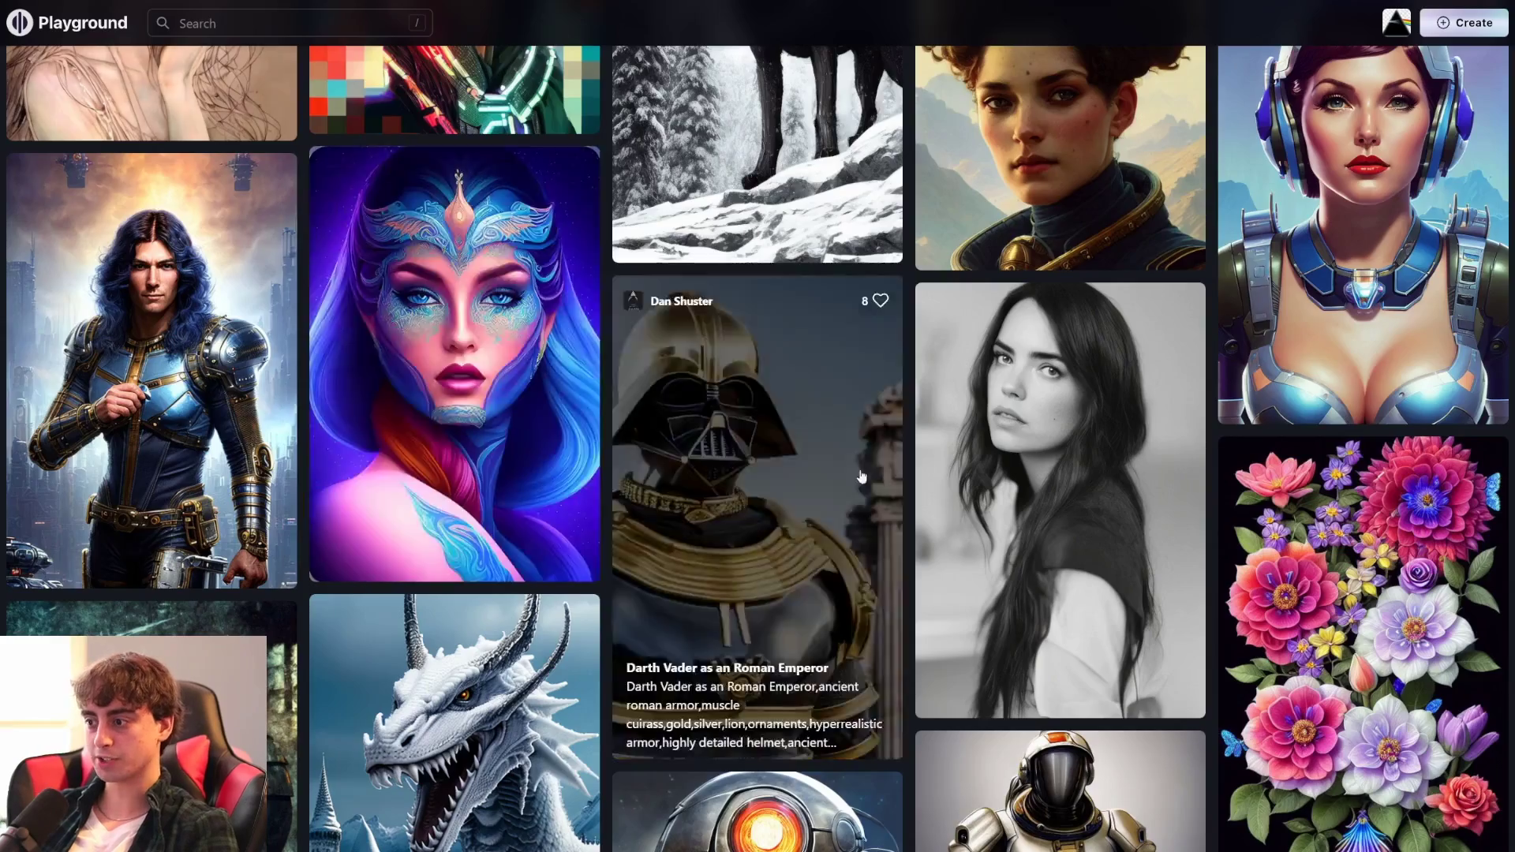
scroll(791, 438, down, 14)
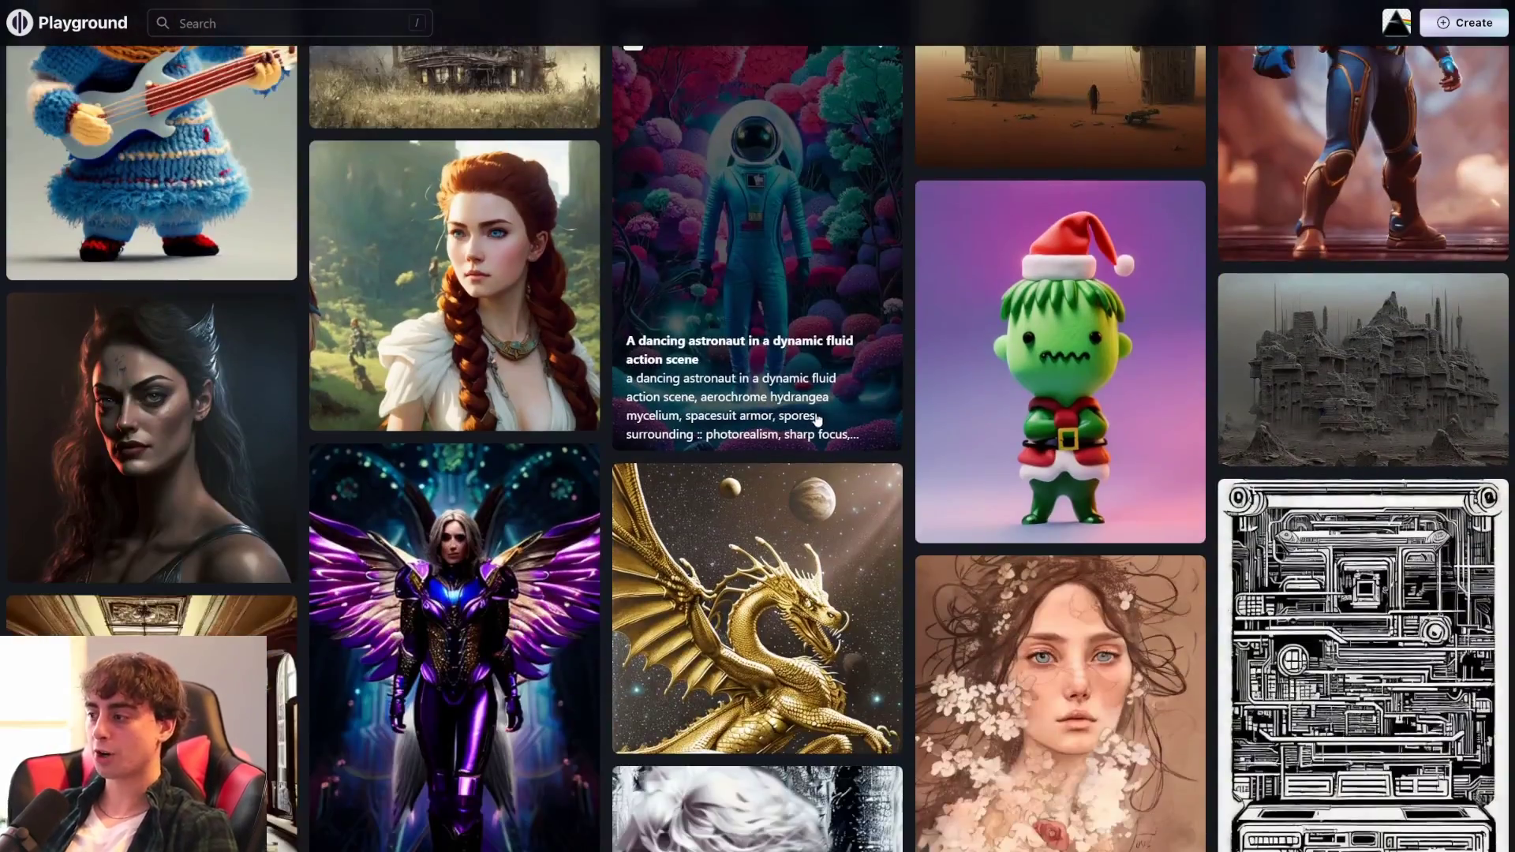
scroll(817, 419, down, 3)
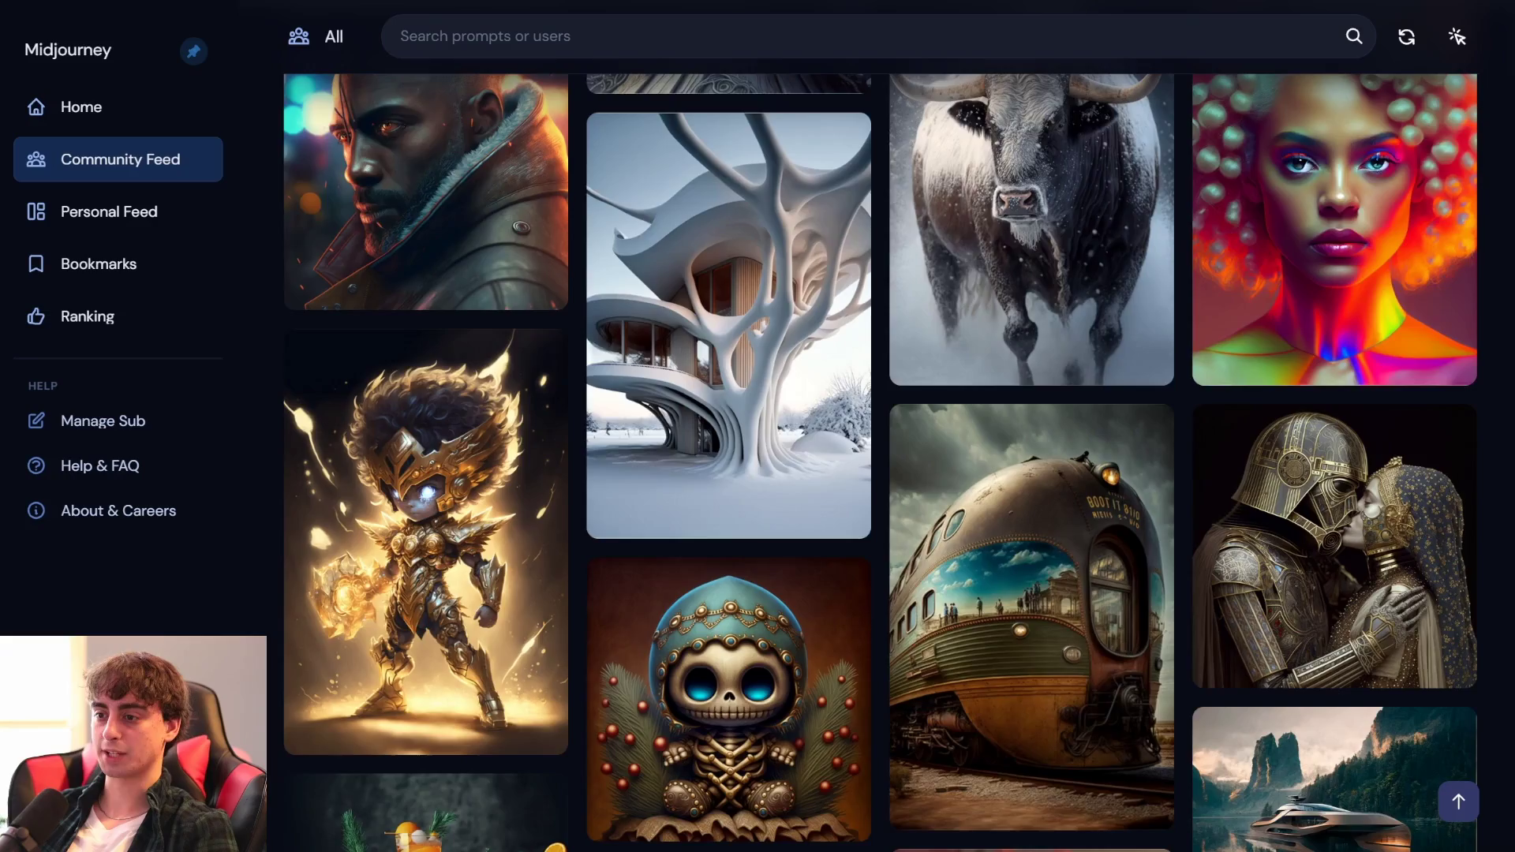
scroll(730, 370, down, 1)
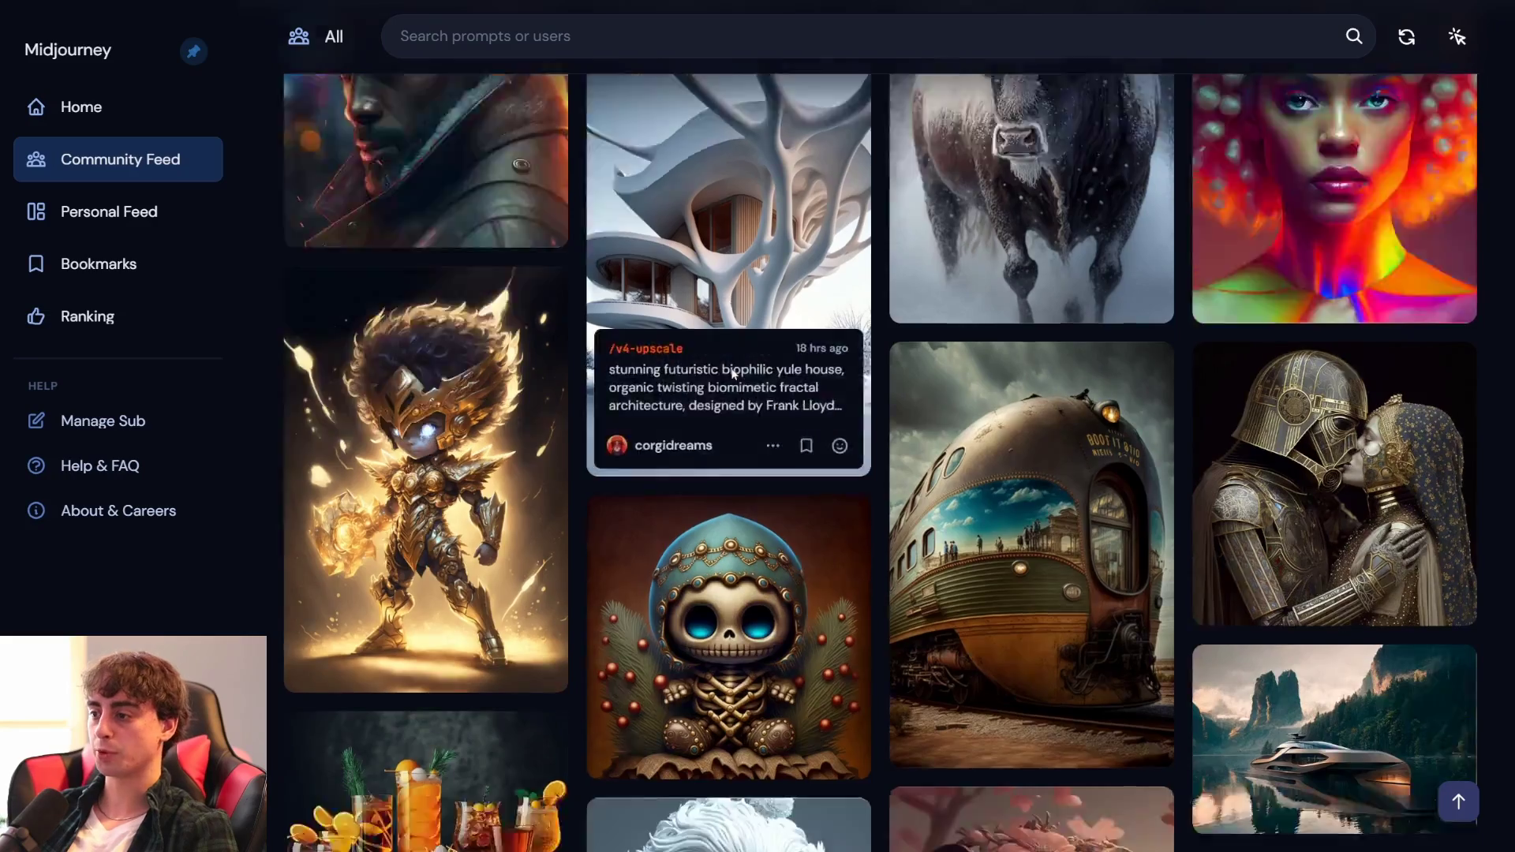
scroll(730, 370, down, 7)
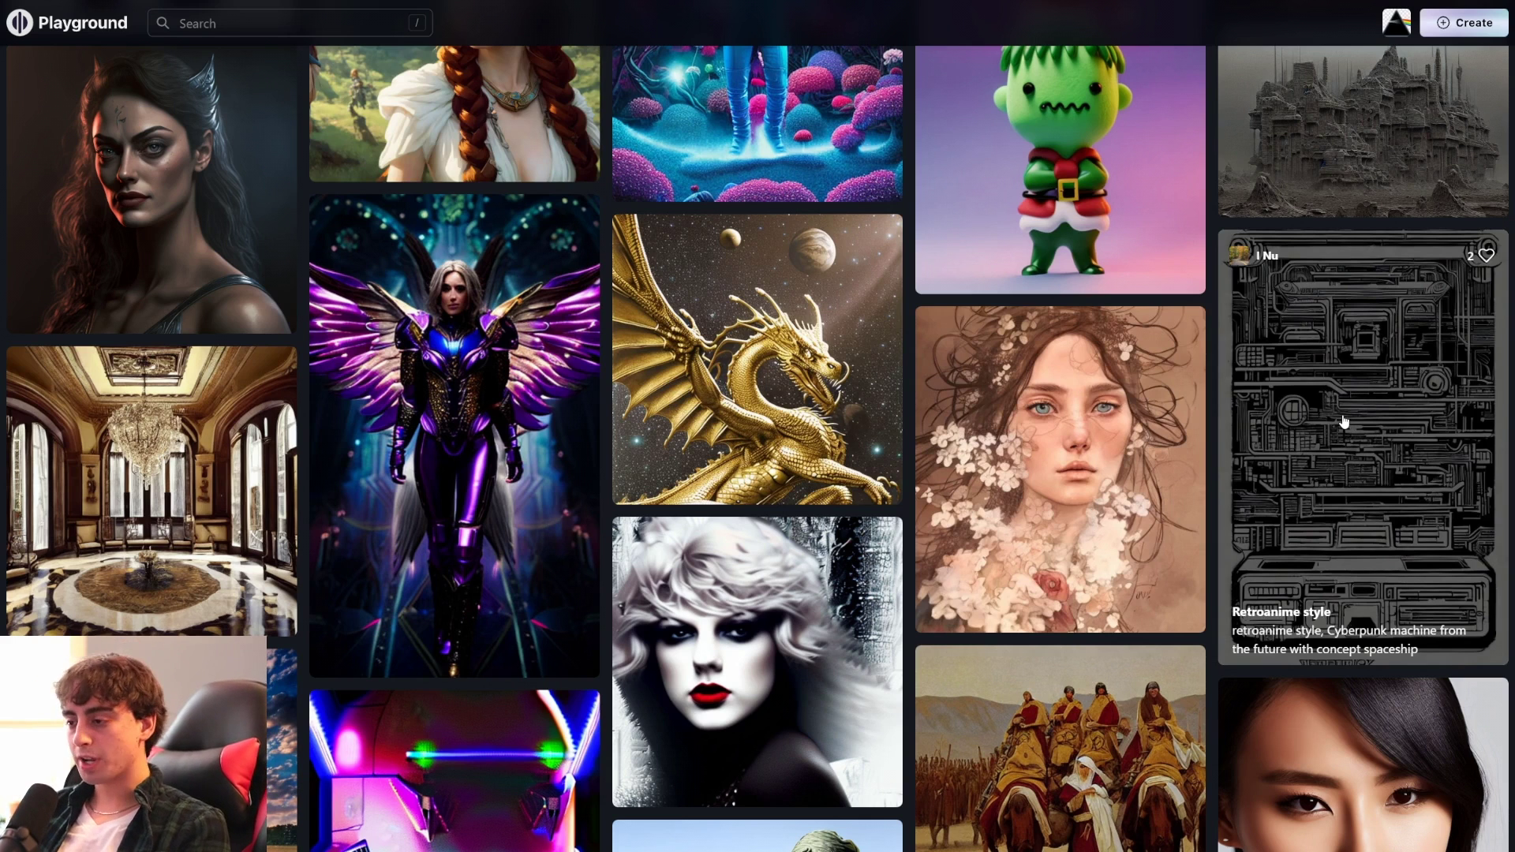
scroll(1345, 423, down, 4)
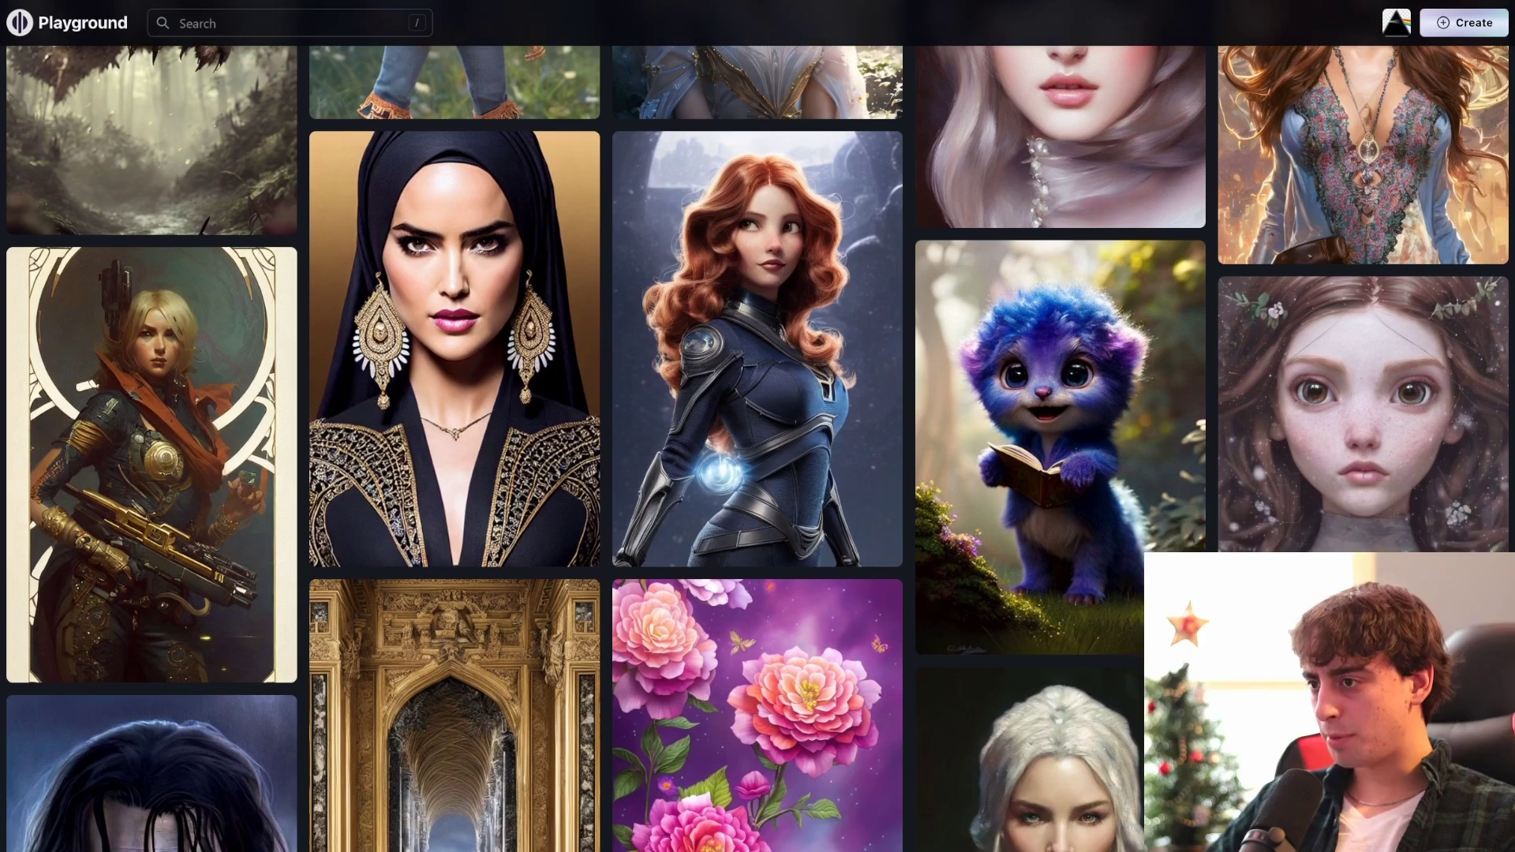
scroll(758, 450, up, 1)
scroll(758, 449, up, 9)
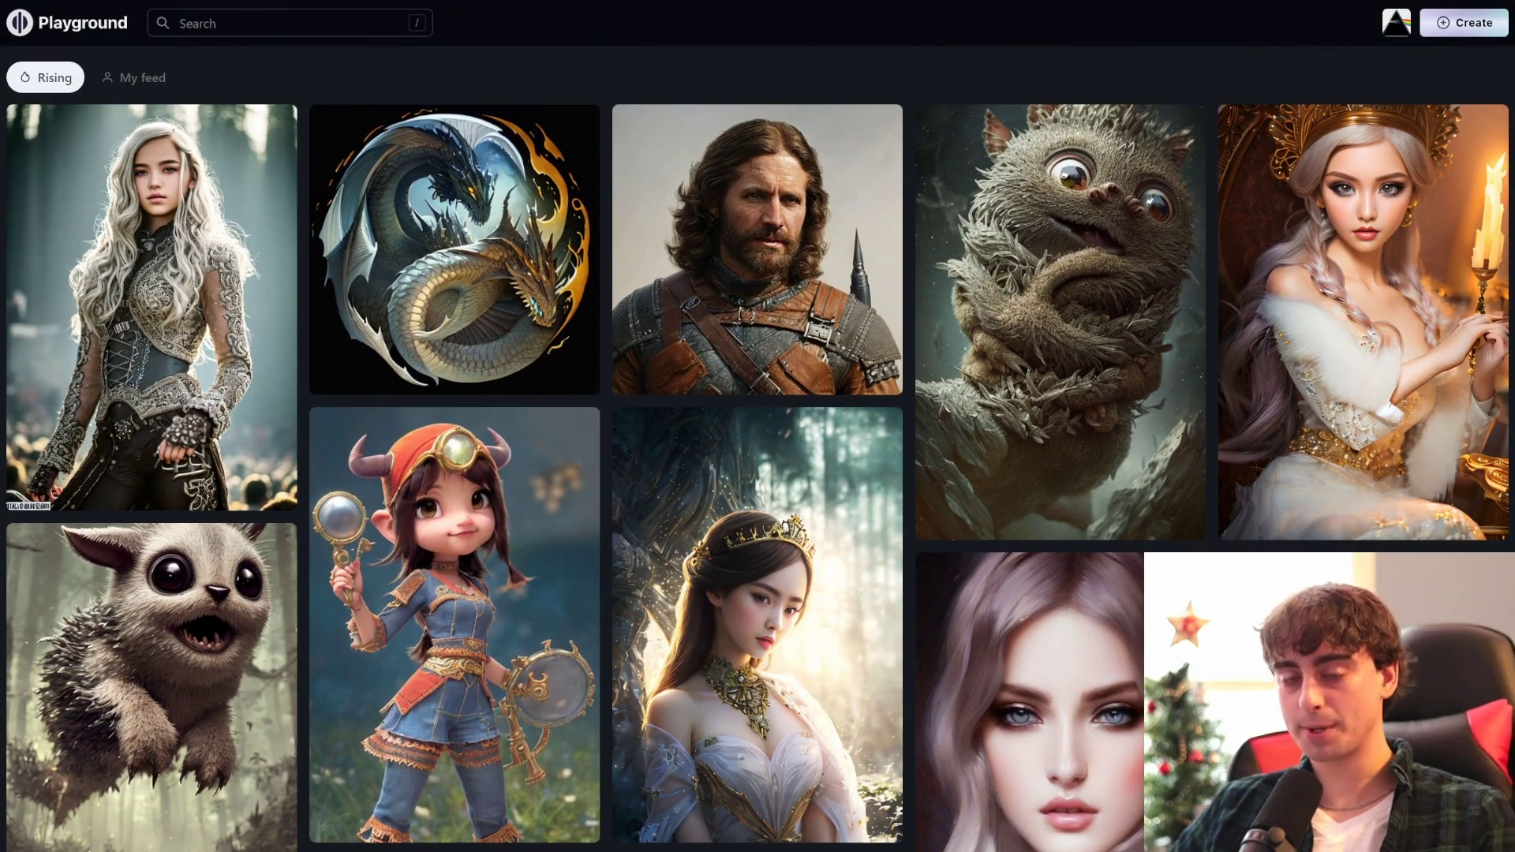
scroll(758, 450, down, 15)
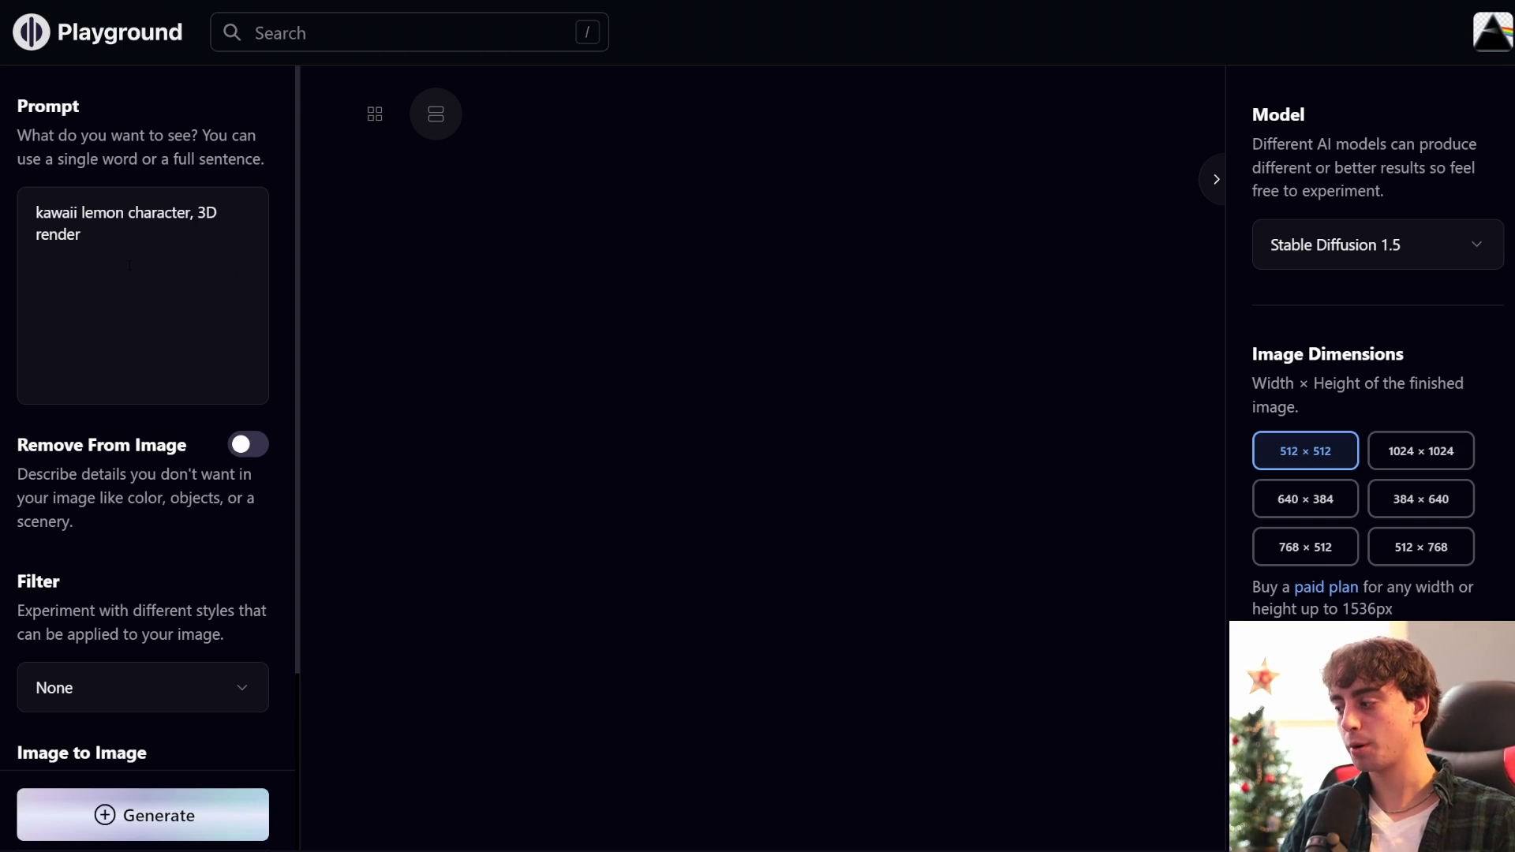
Step: Generate images from the prompt "kawaii lemon character, 3D render" with Stable Diffusion 1.5 at 512 × 512 and no filter
scroll(130, 265, down, 3)
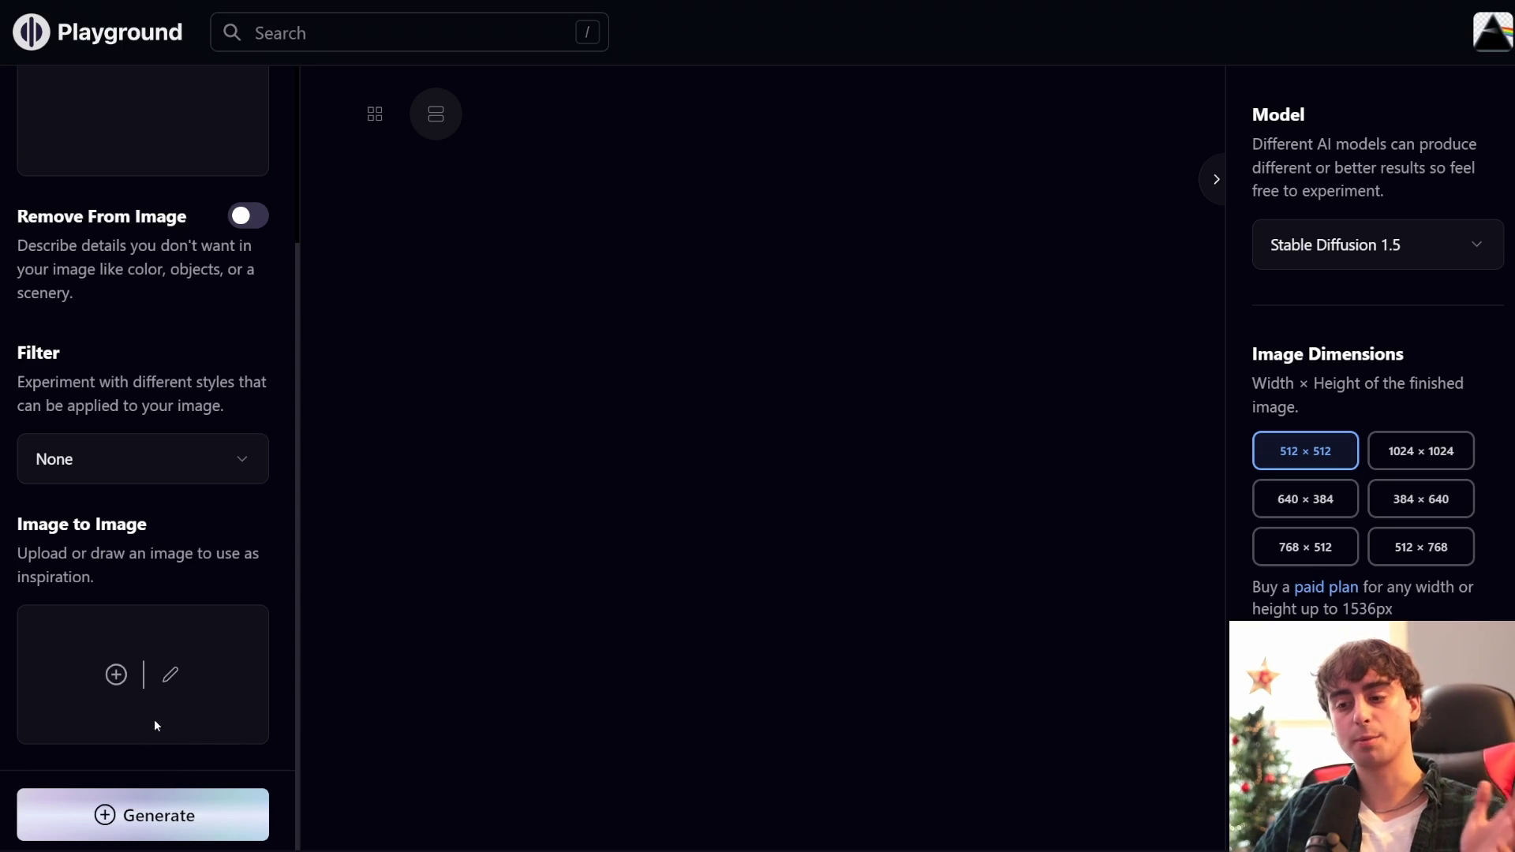
click(146, 797)
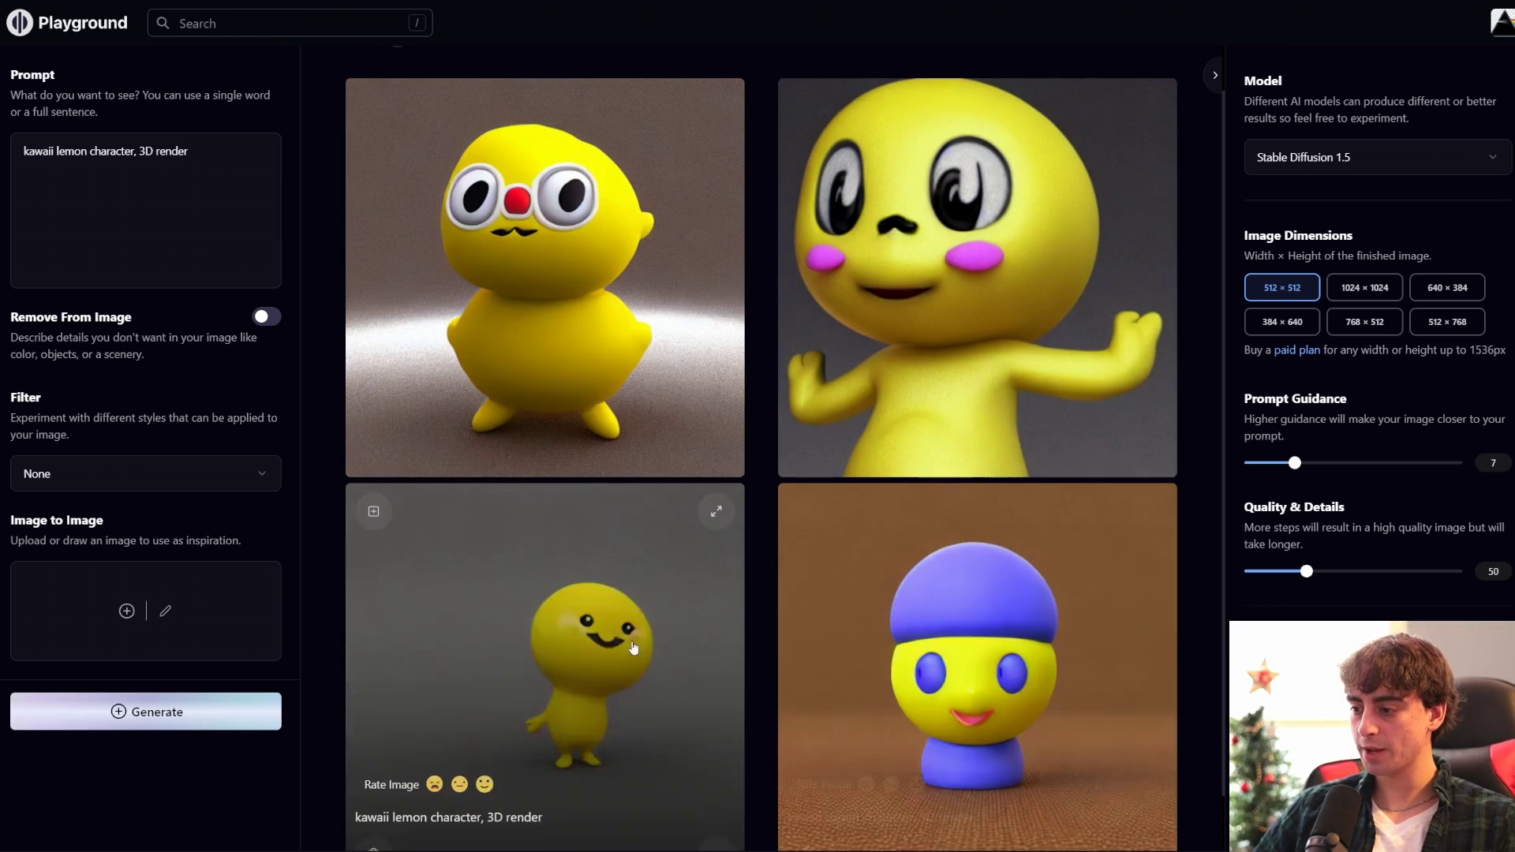
scroll(666, 656, down, 1)
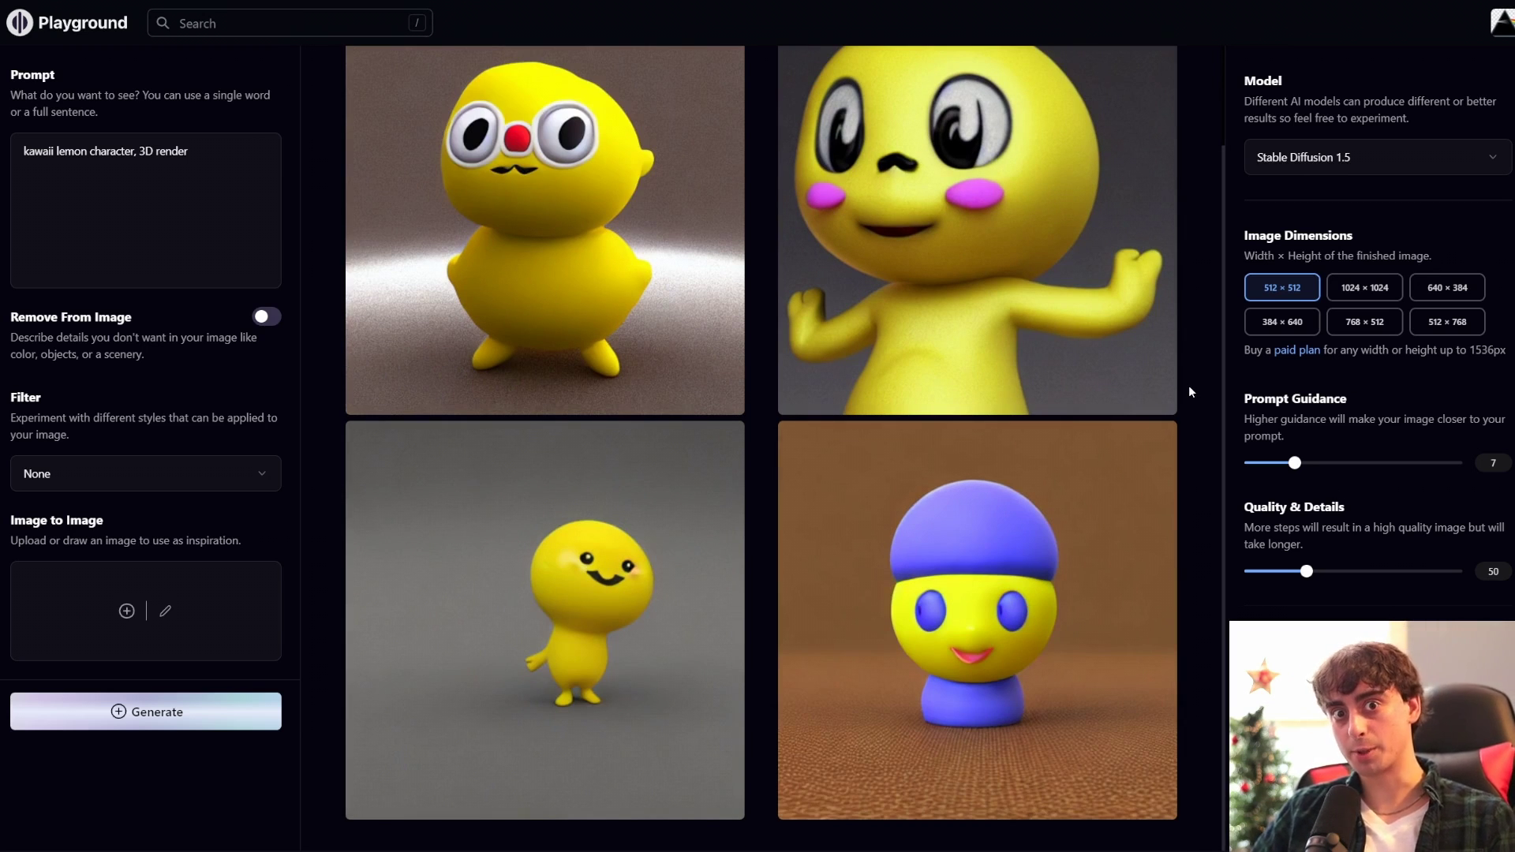
Step: Apply the Playtoon filter and generate images with the prompt reordered to "lemon character, 3D render, kawaii"
click(144, 477)
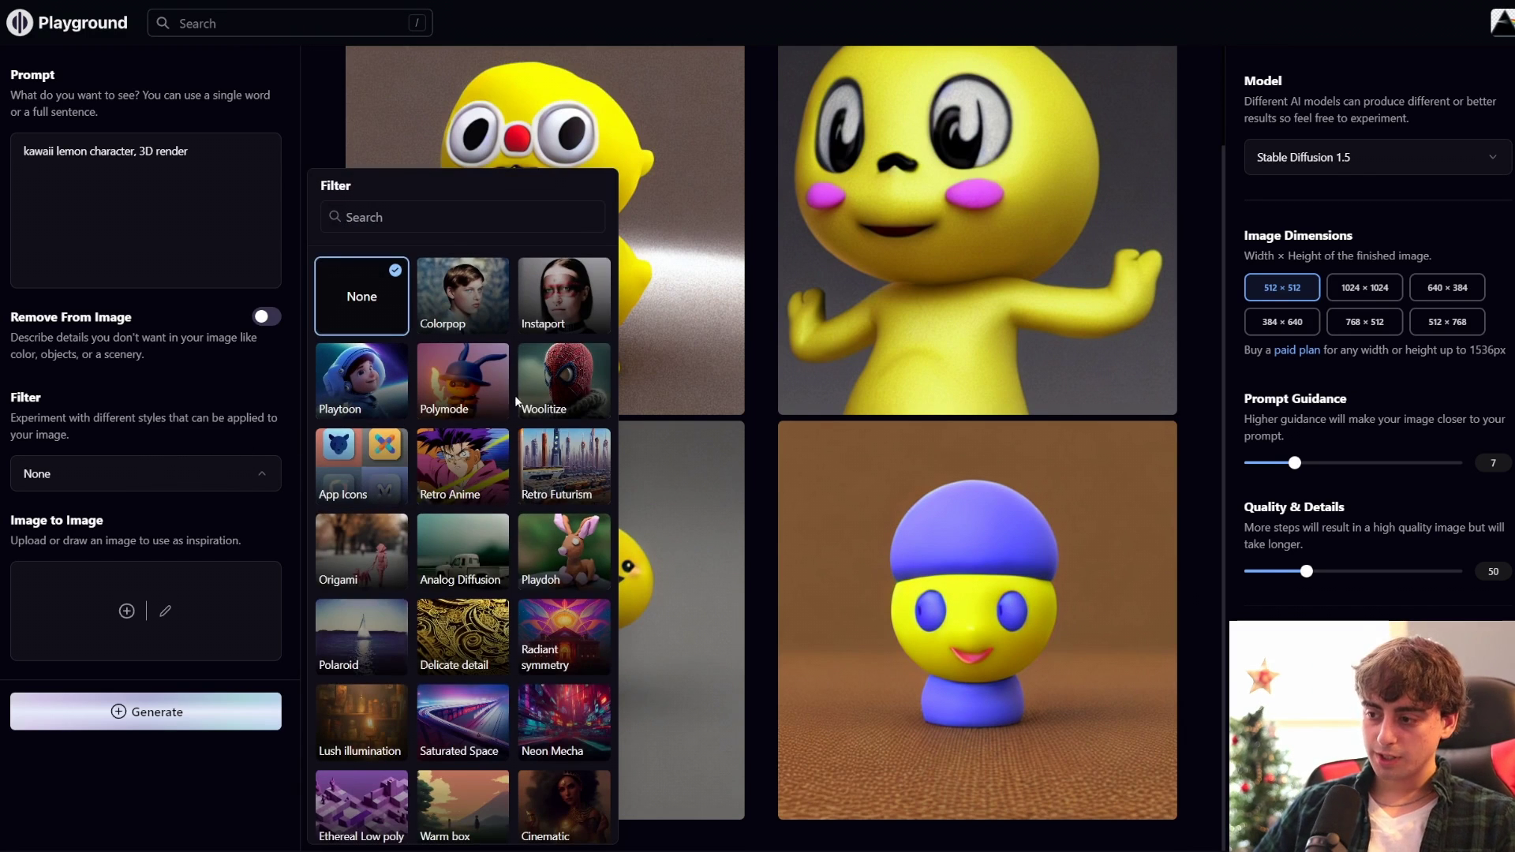
click(341, 386)
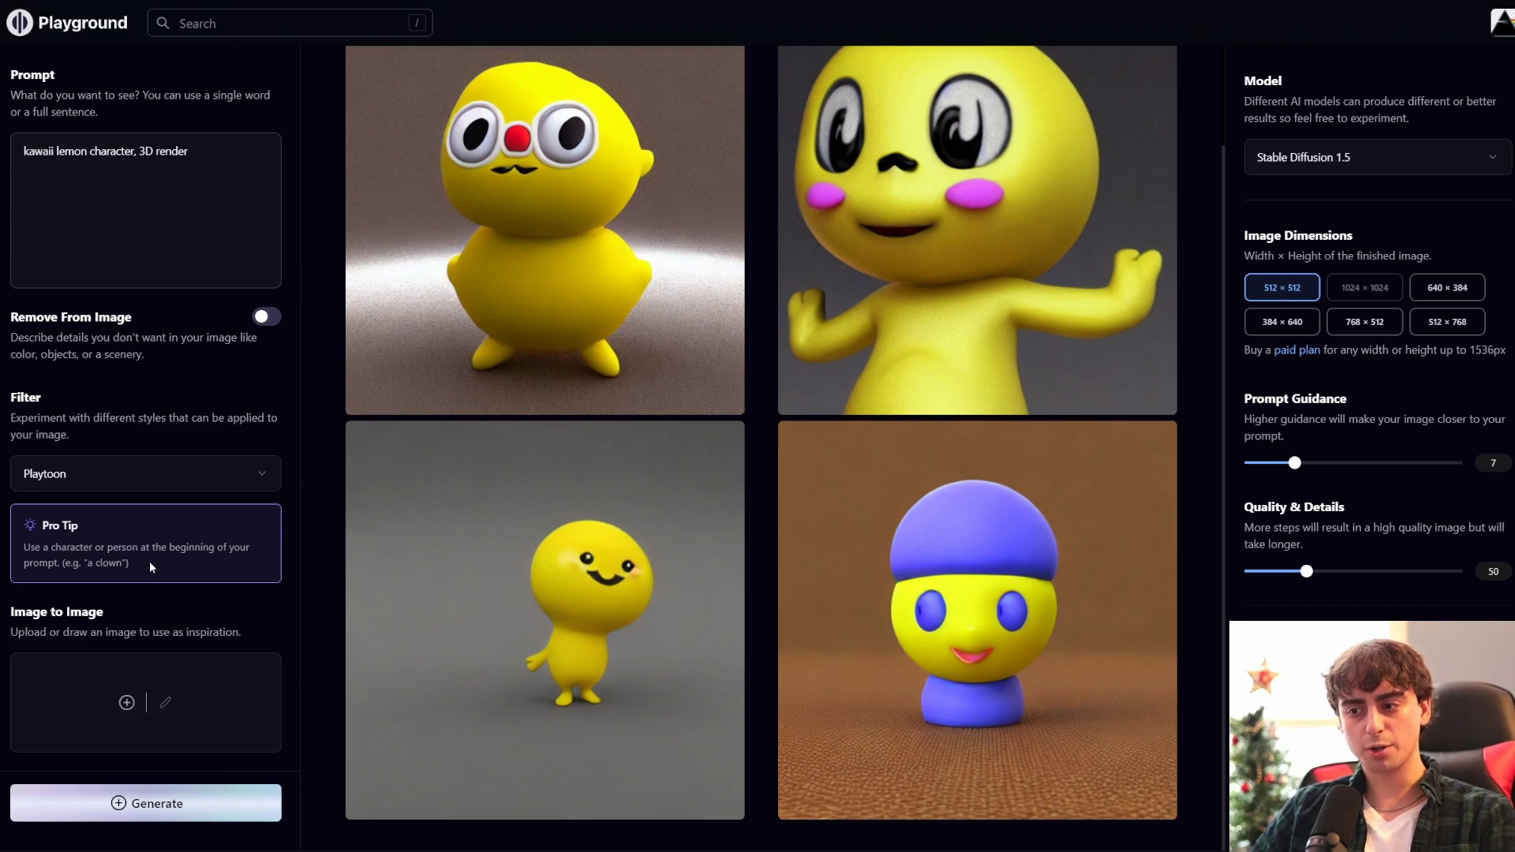
key(ctrl+shift+Left)
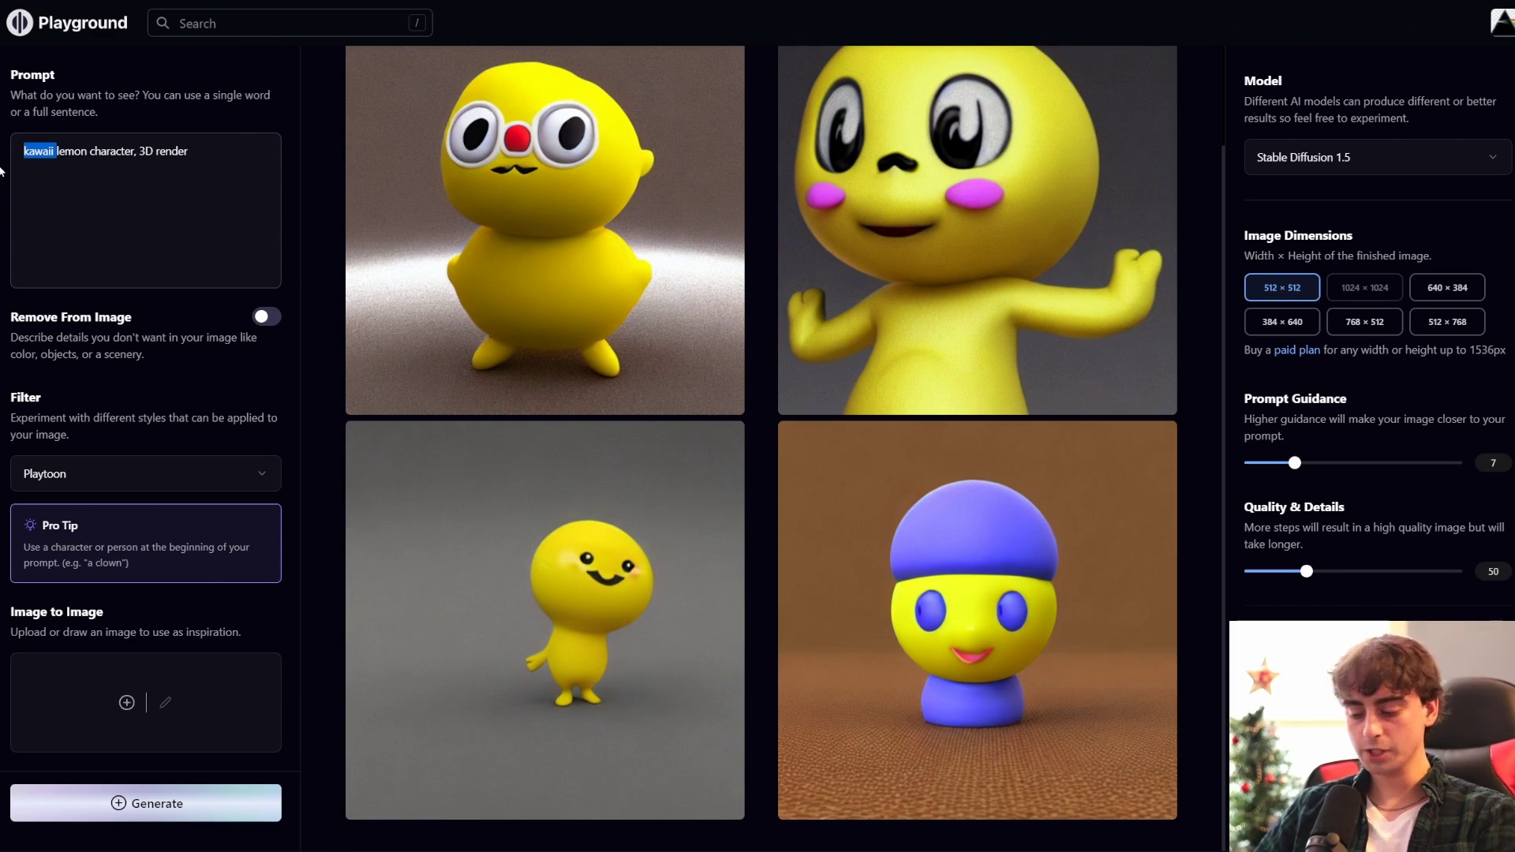
click(188, 151)
text(, kawaii)
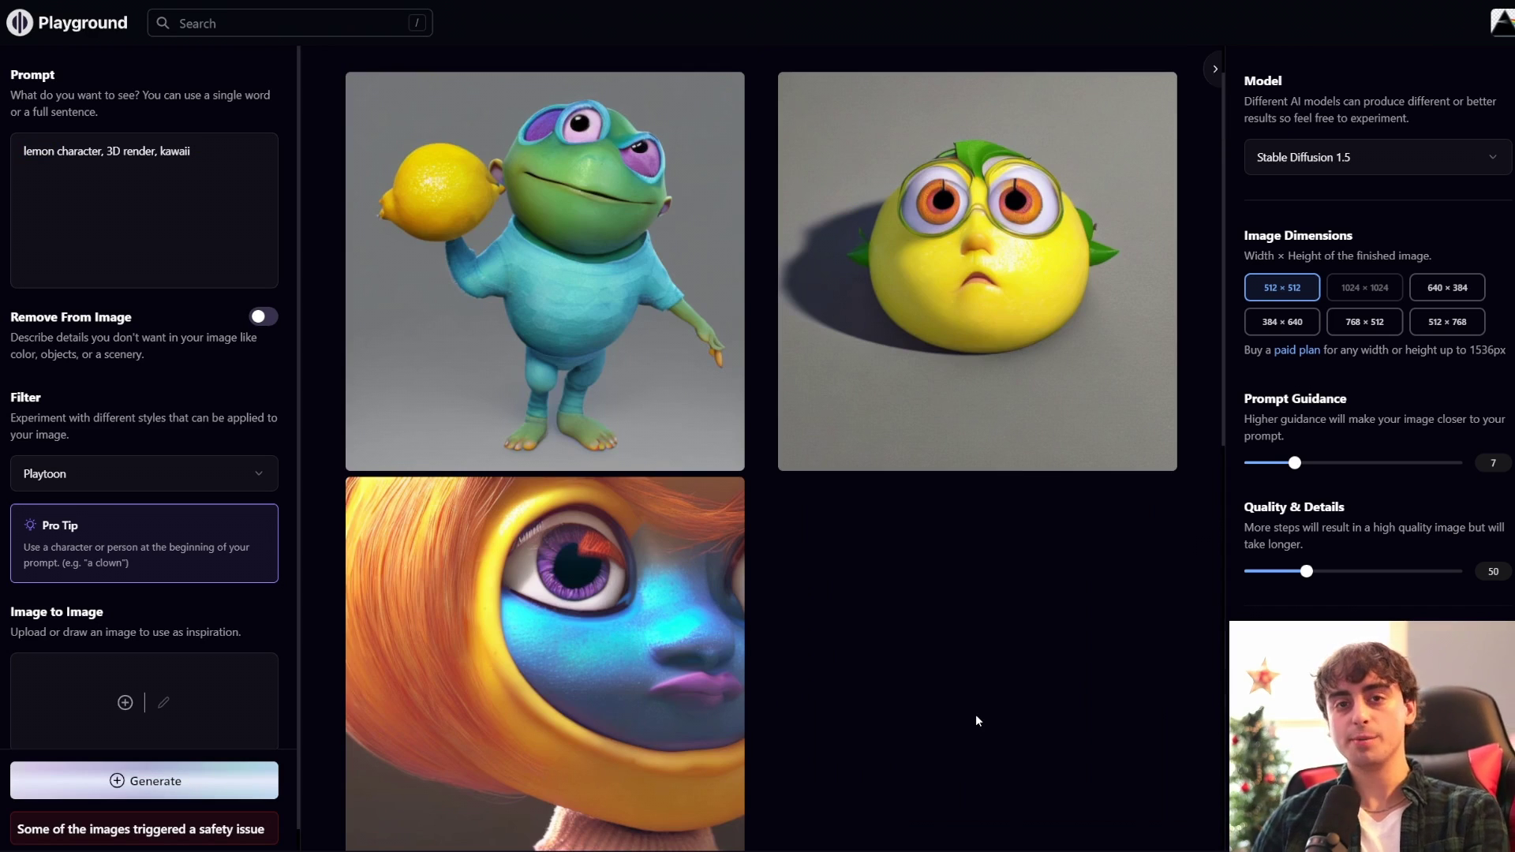
Step: Examine the Playtoon-filtered lemon character images from the successive prompts and compare them with the unfiltered ones
scroll(888, 635, down, 9)
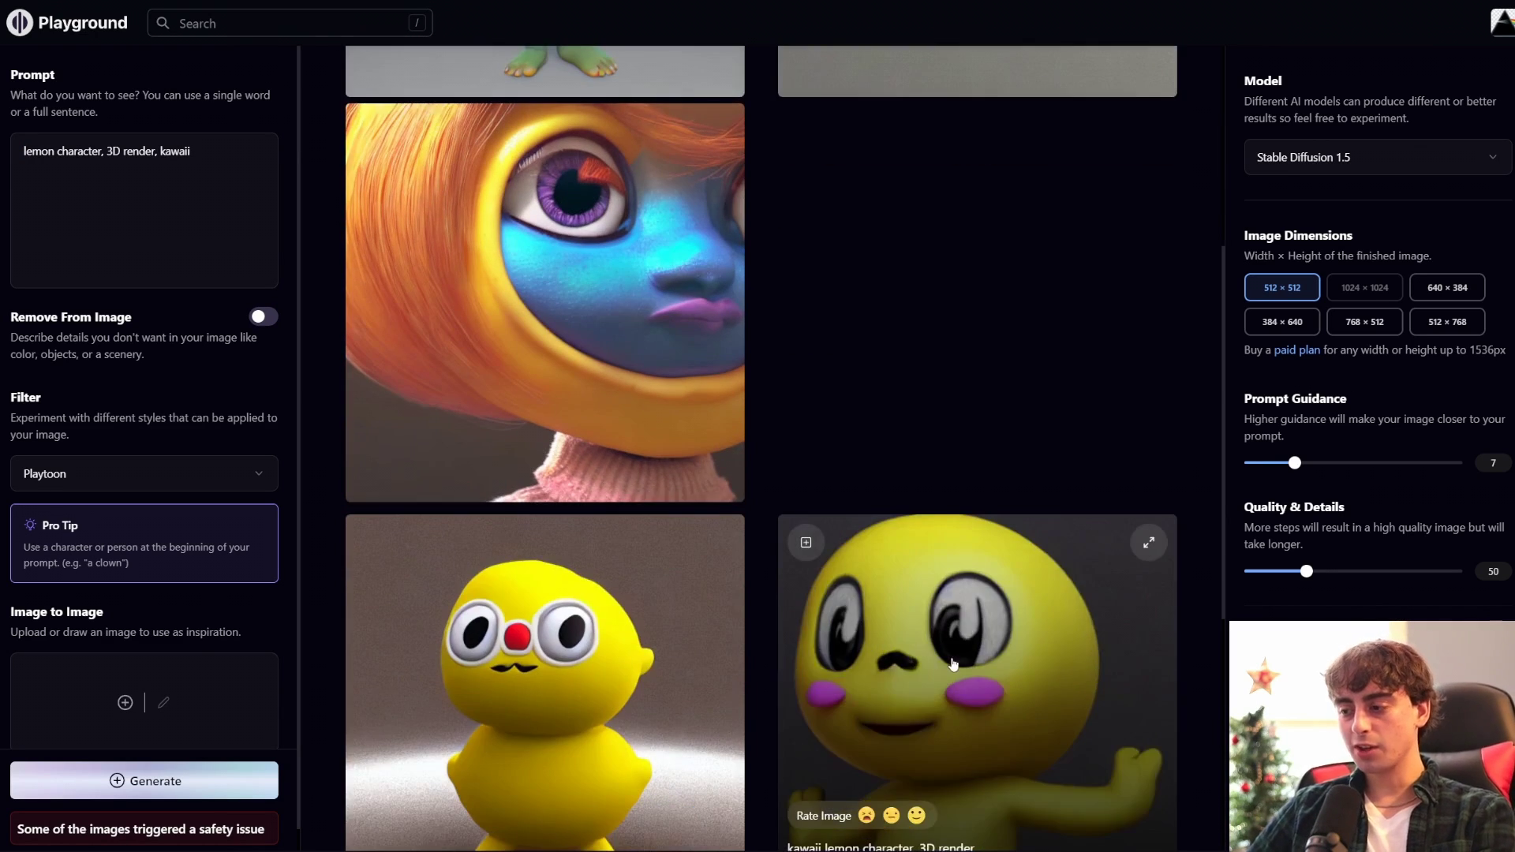
scroll(1003, 616, up, 10)
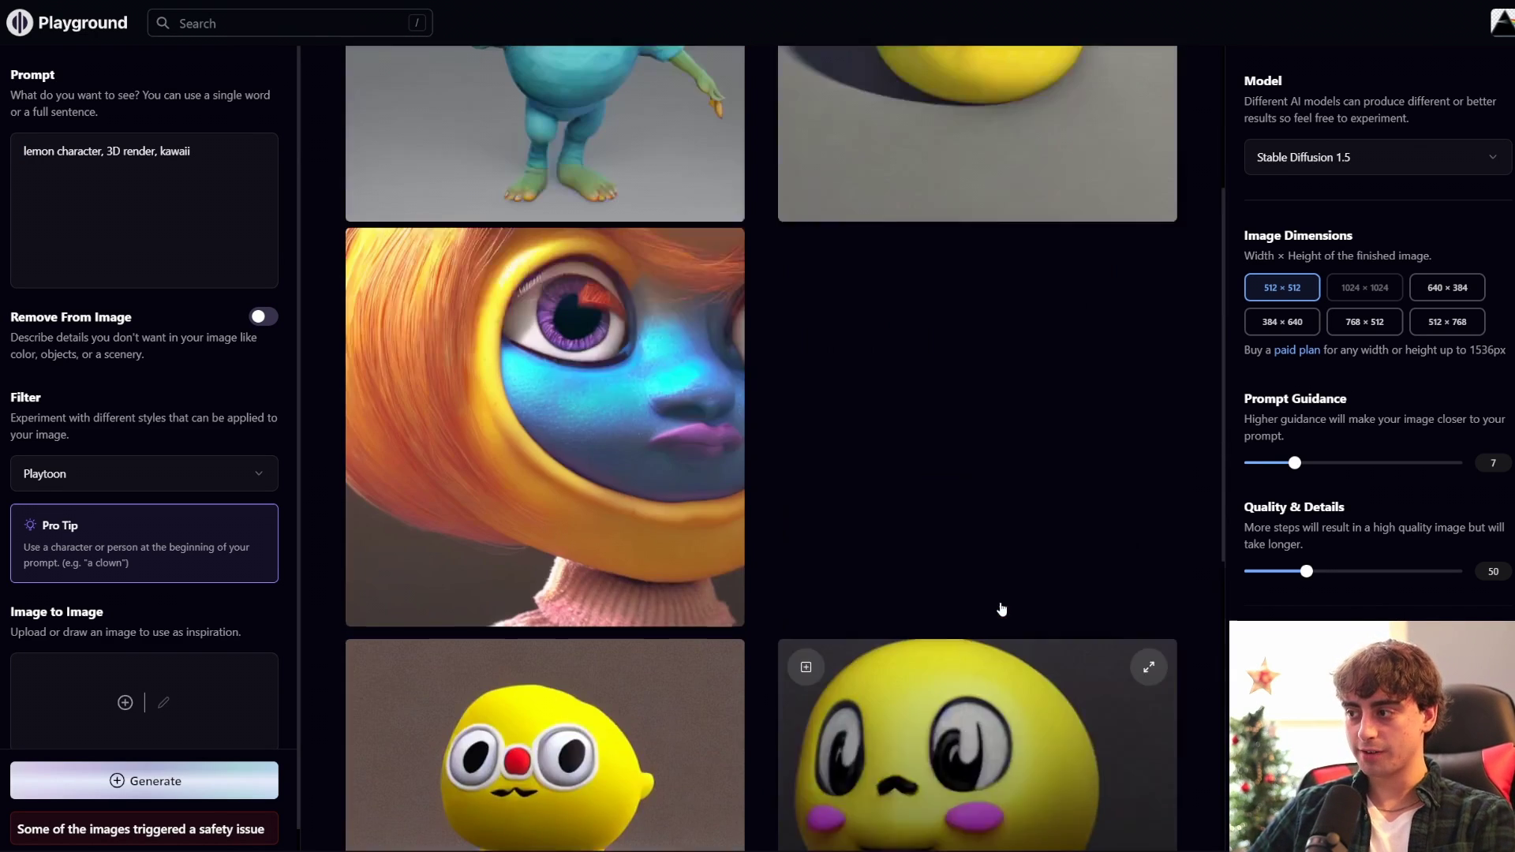
scroll(929, 568, down, 1)
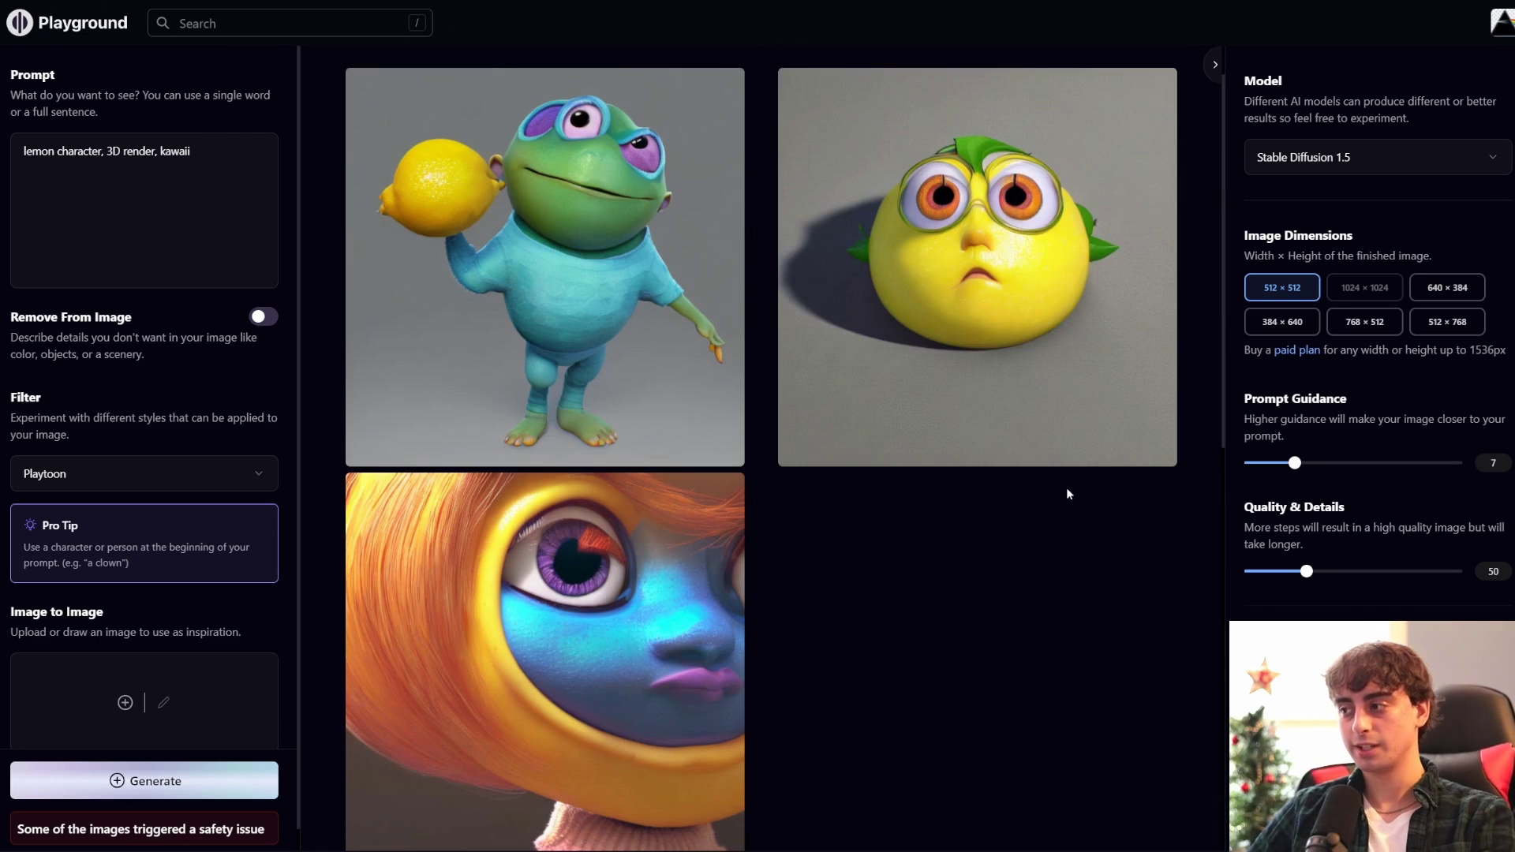
mouse_move(1094, 220)
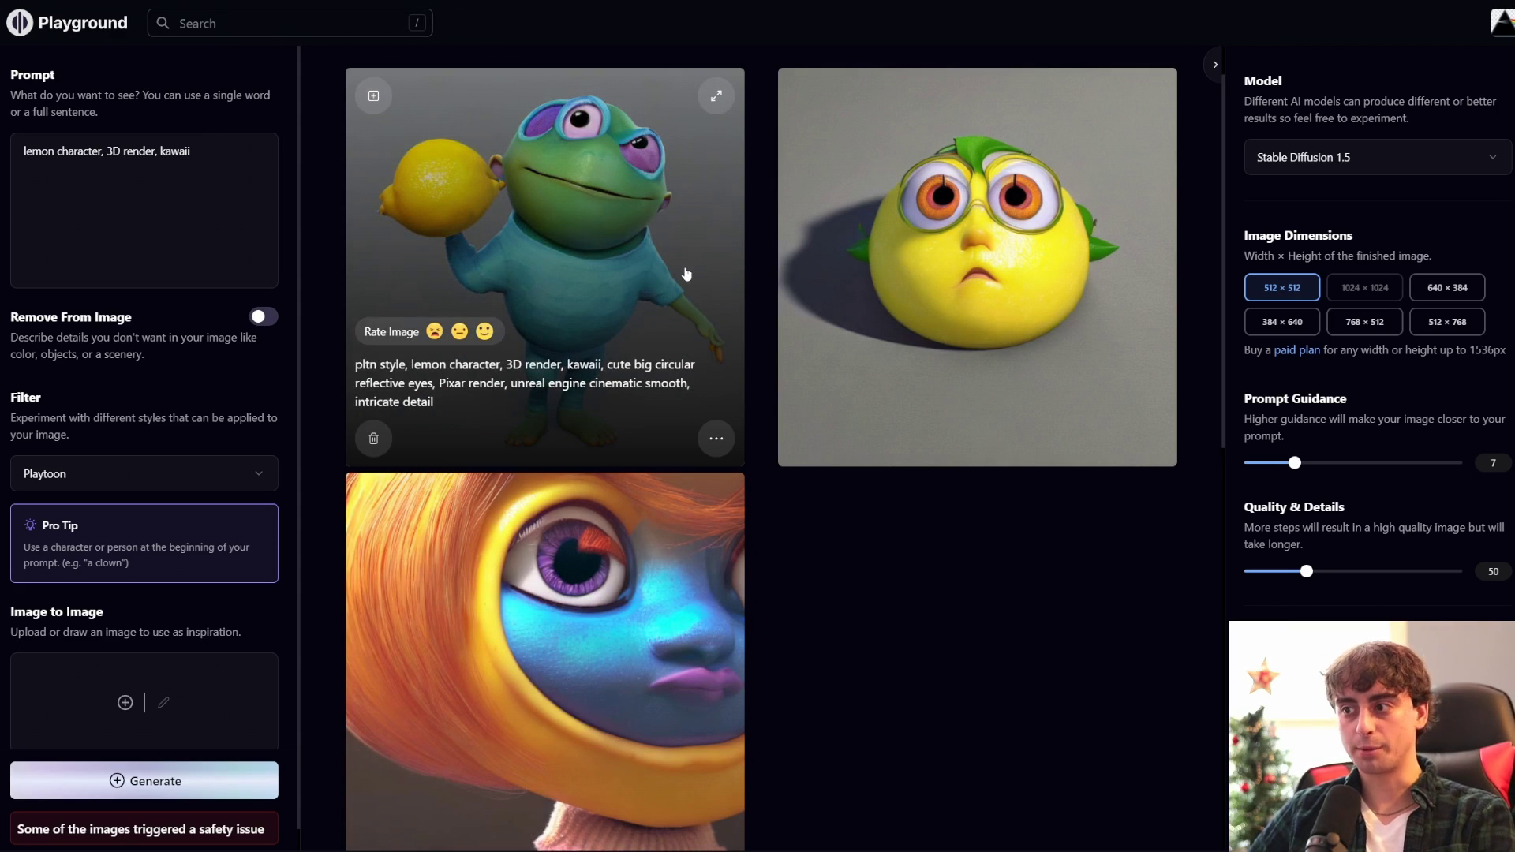
scroll(954, 728, down, 1)
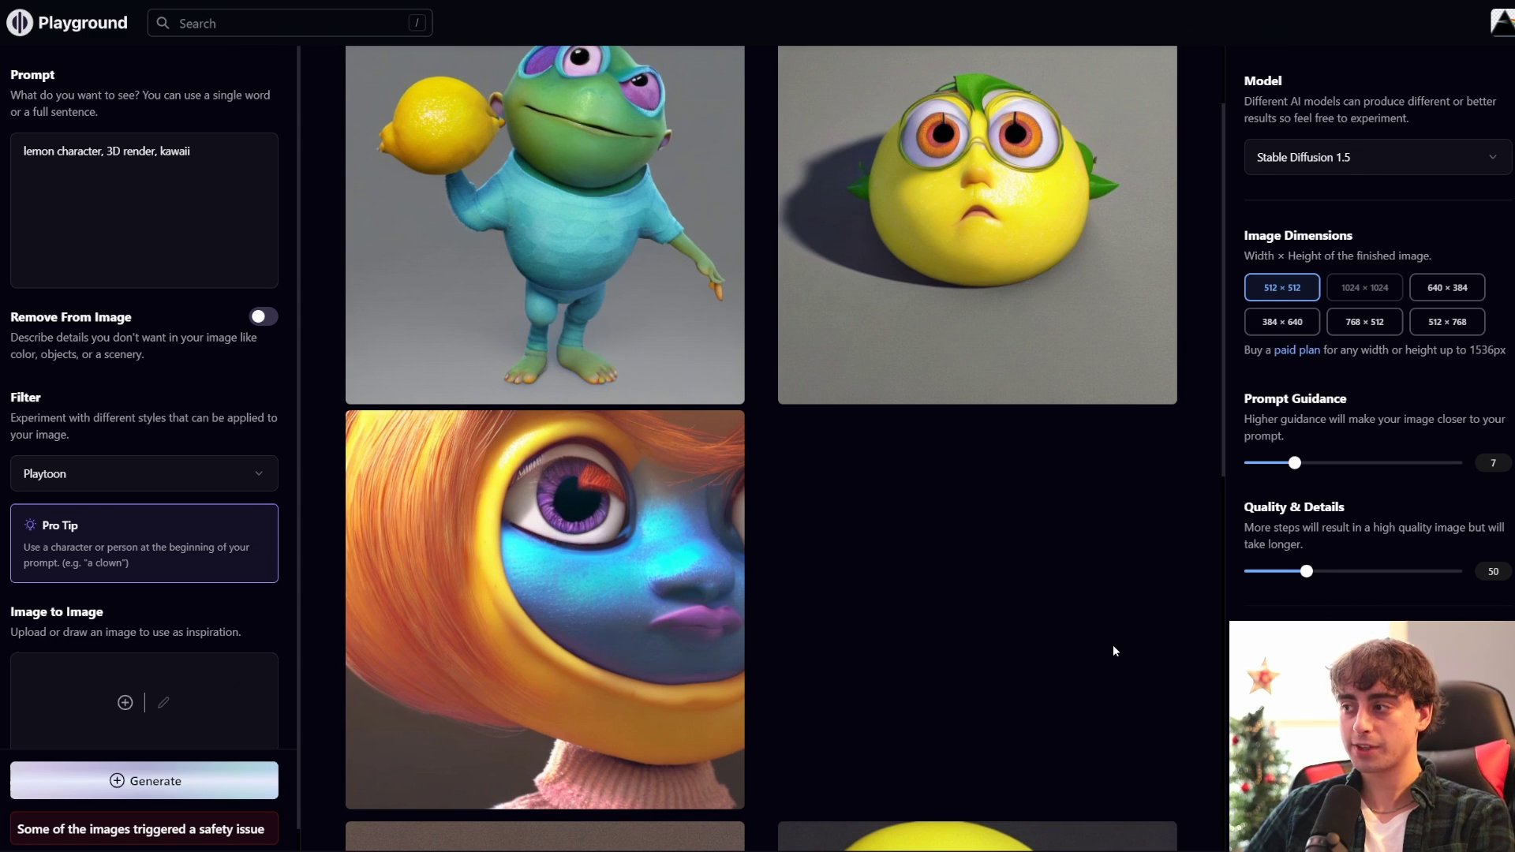
scroll(874, 648, down, 10)
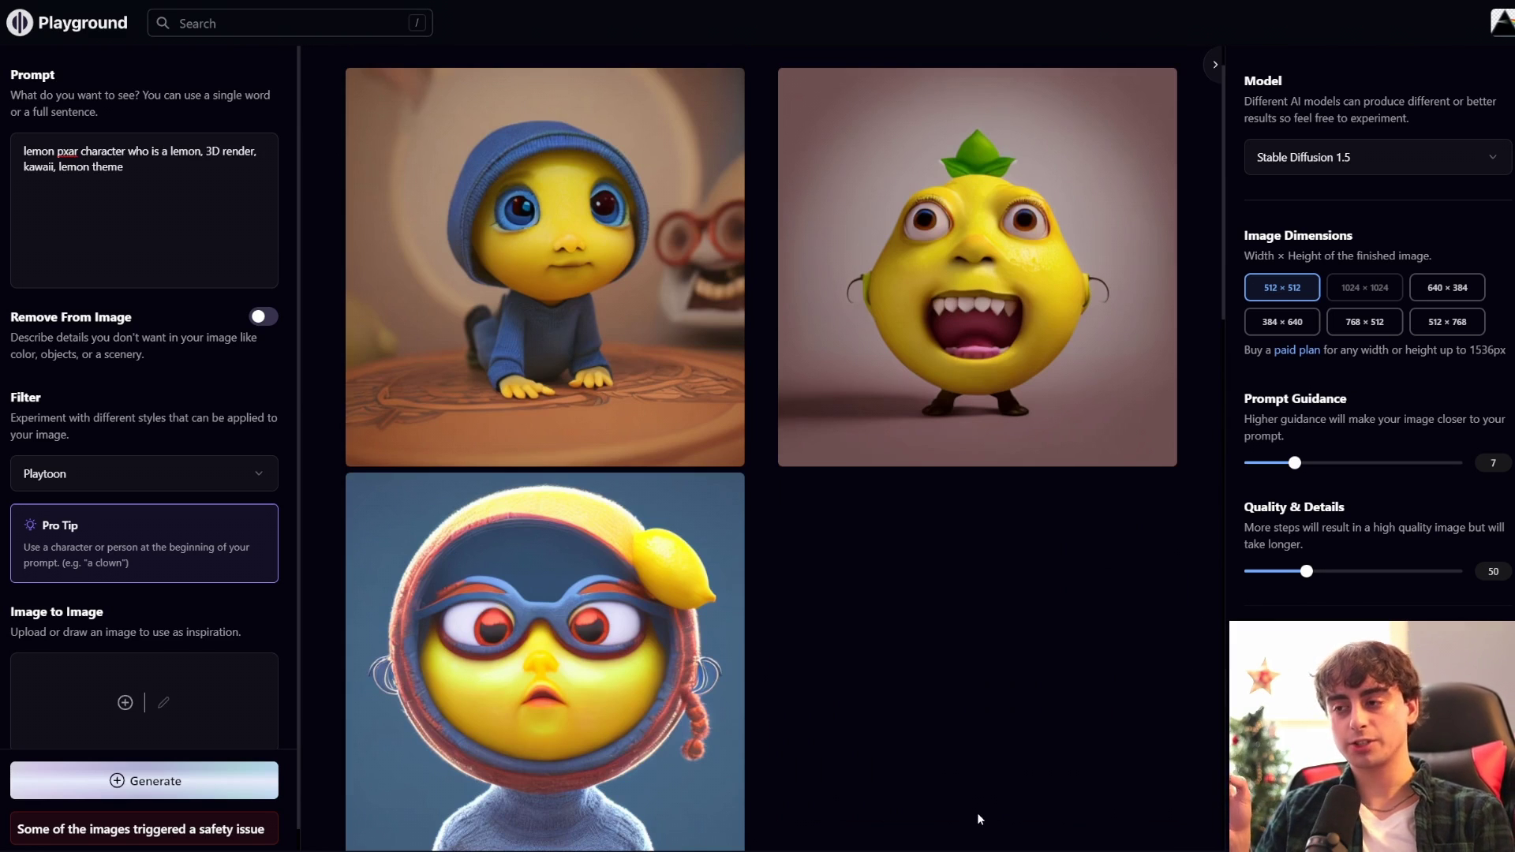
scroll(977, 813, down, 1)
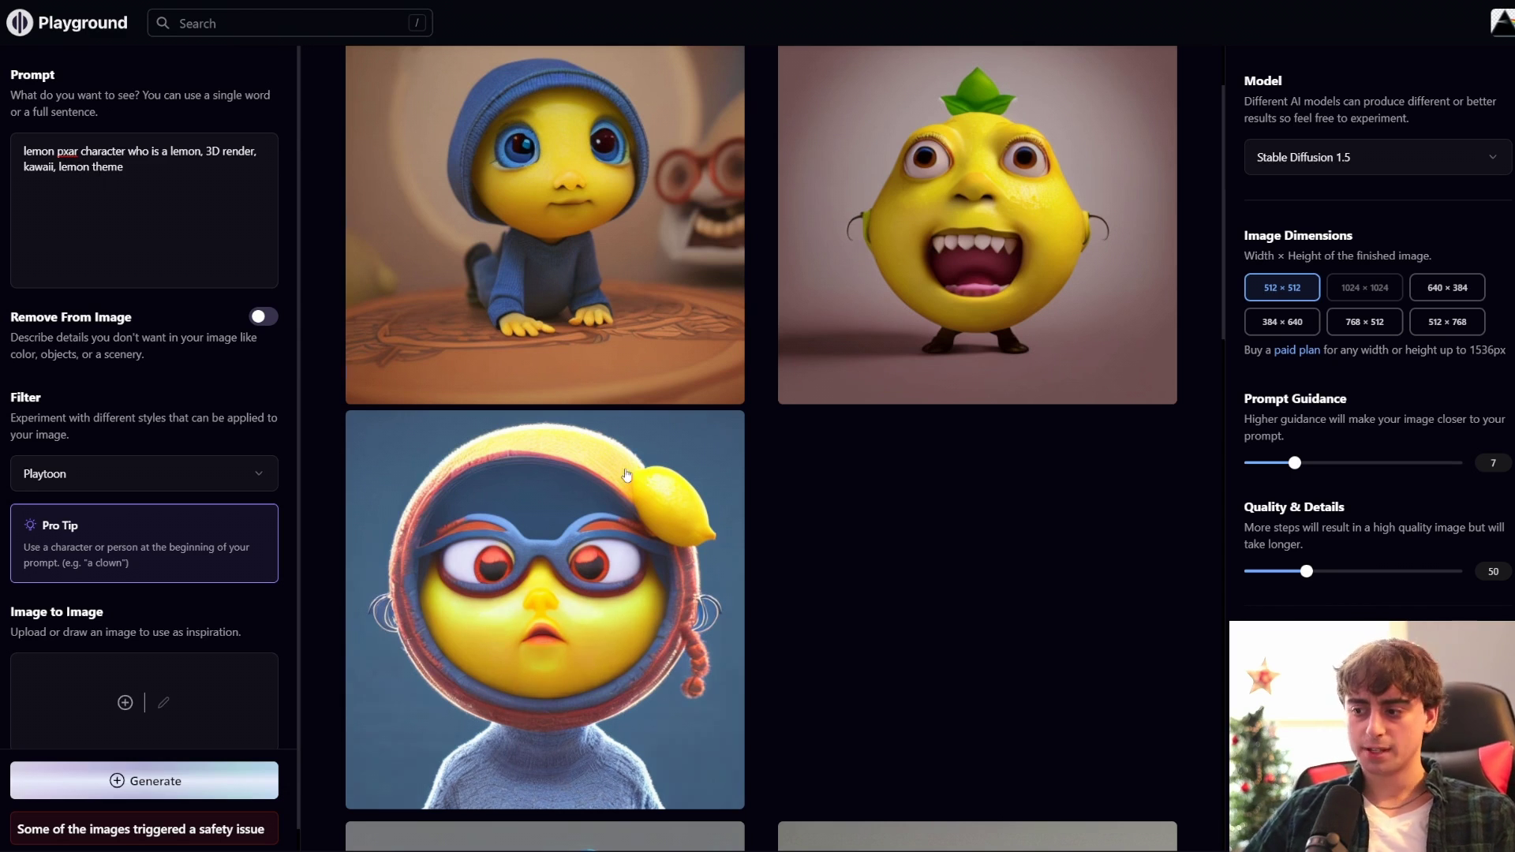
scroll(913, 589, down, 10)
scroll(855, 527, up, 15)
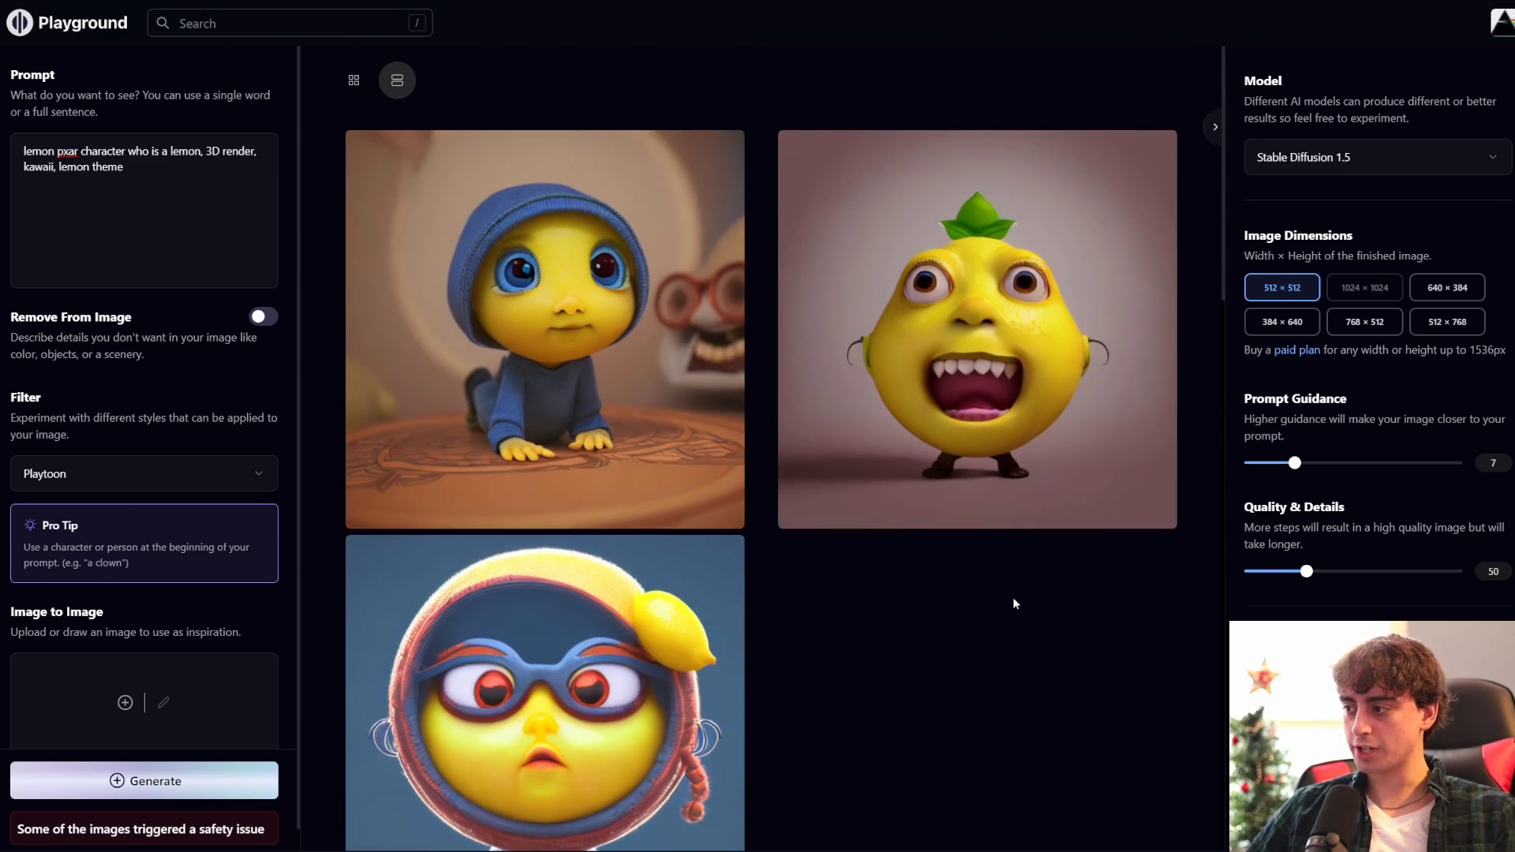
Step: Set the filter to None and generate images from the prompt "lemon pxar character who is a lemon, 3D render, kawaii, lemon theme"
scroll(1049, 609, down, 1)
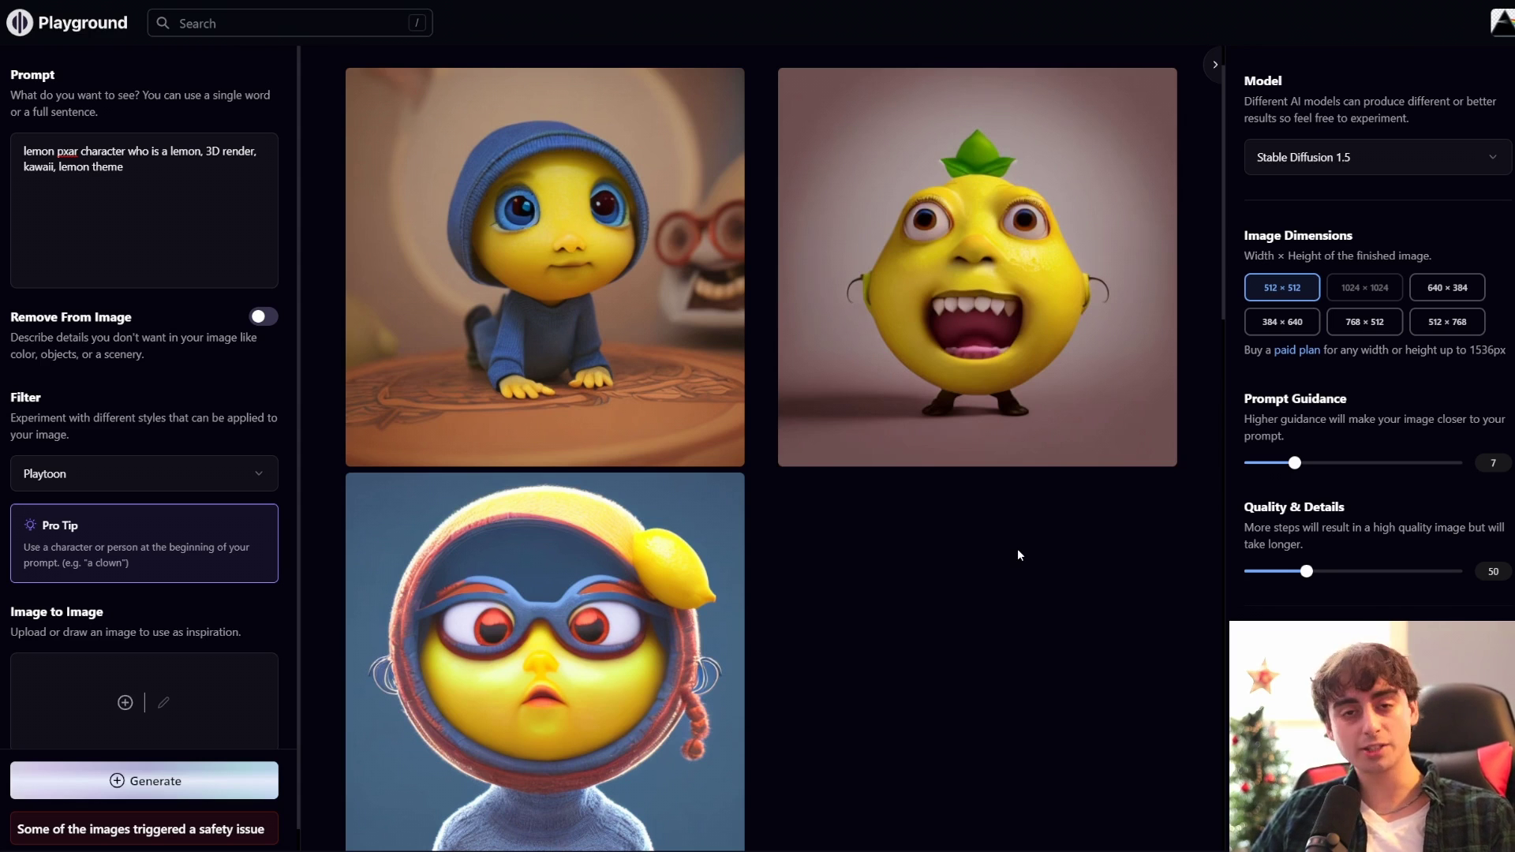
scroll(908, 615, down, 1)
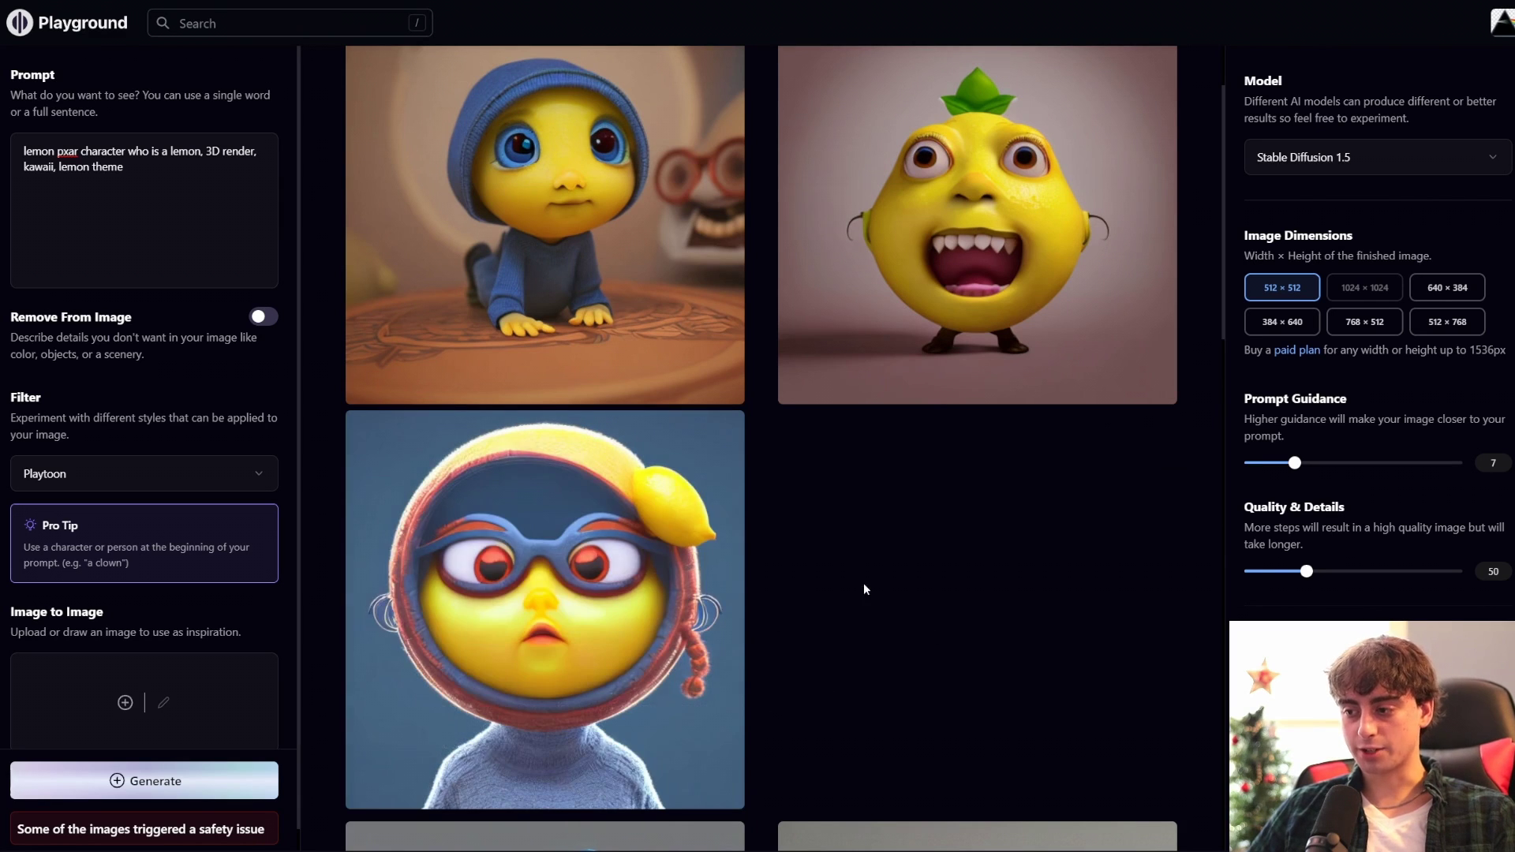
mouse_move(579, 669)
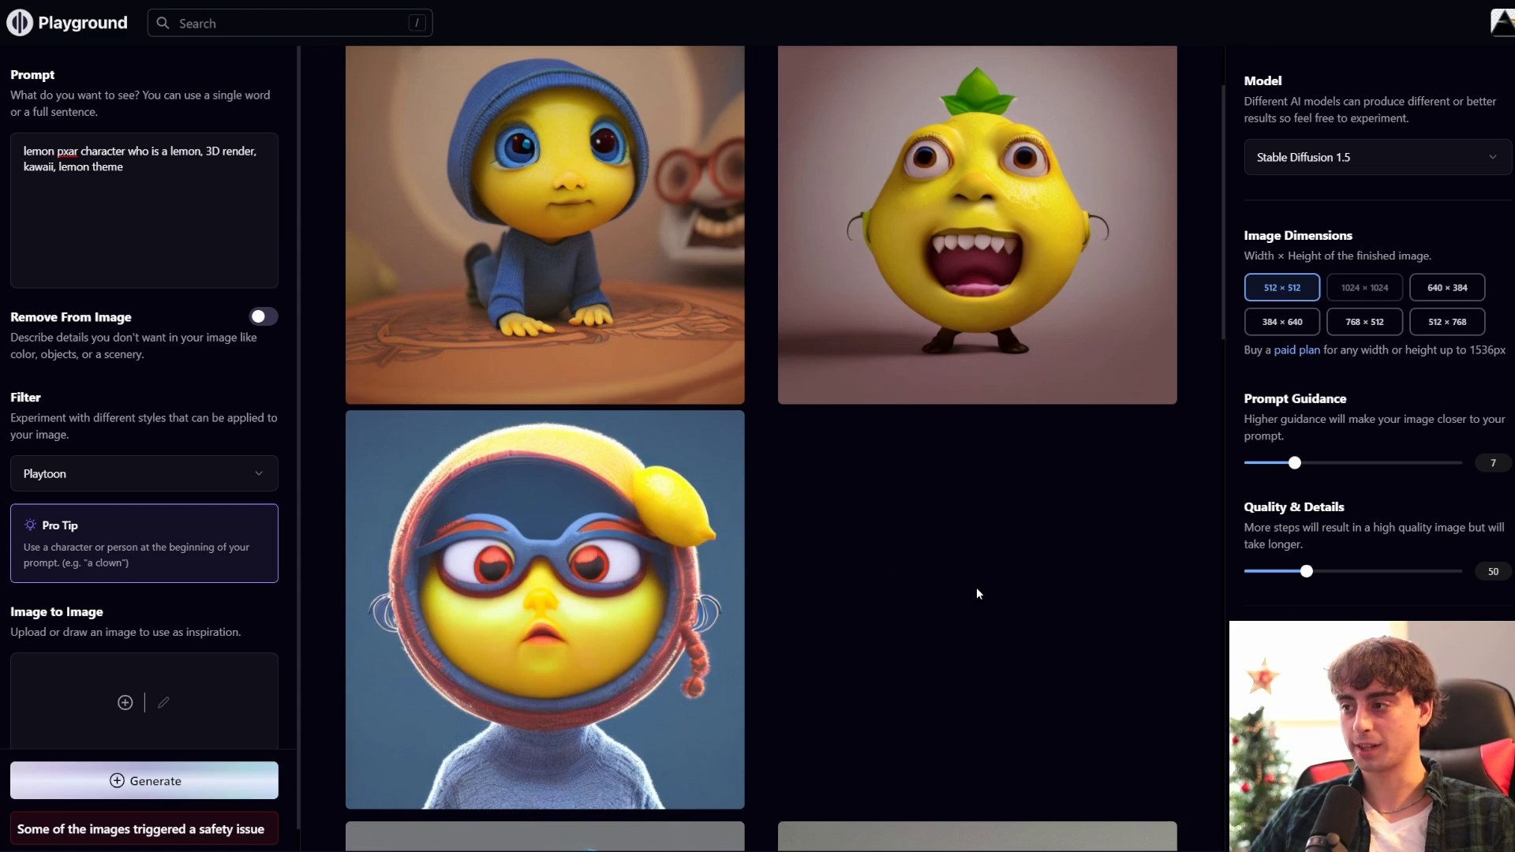
scroll(999, 589, up, 2)
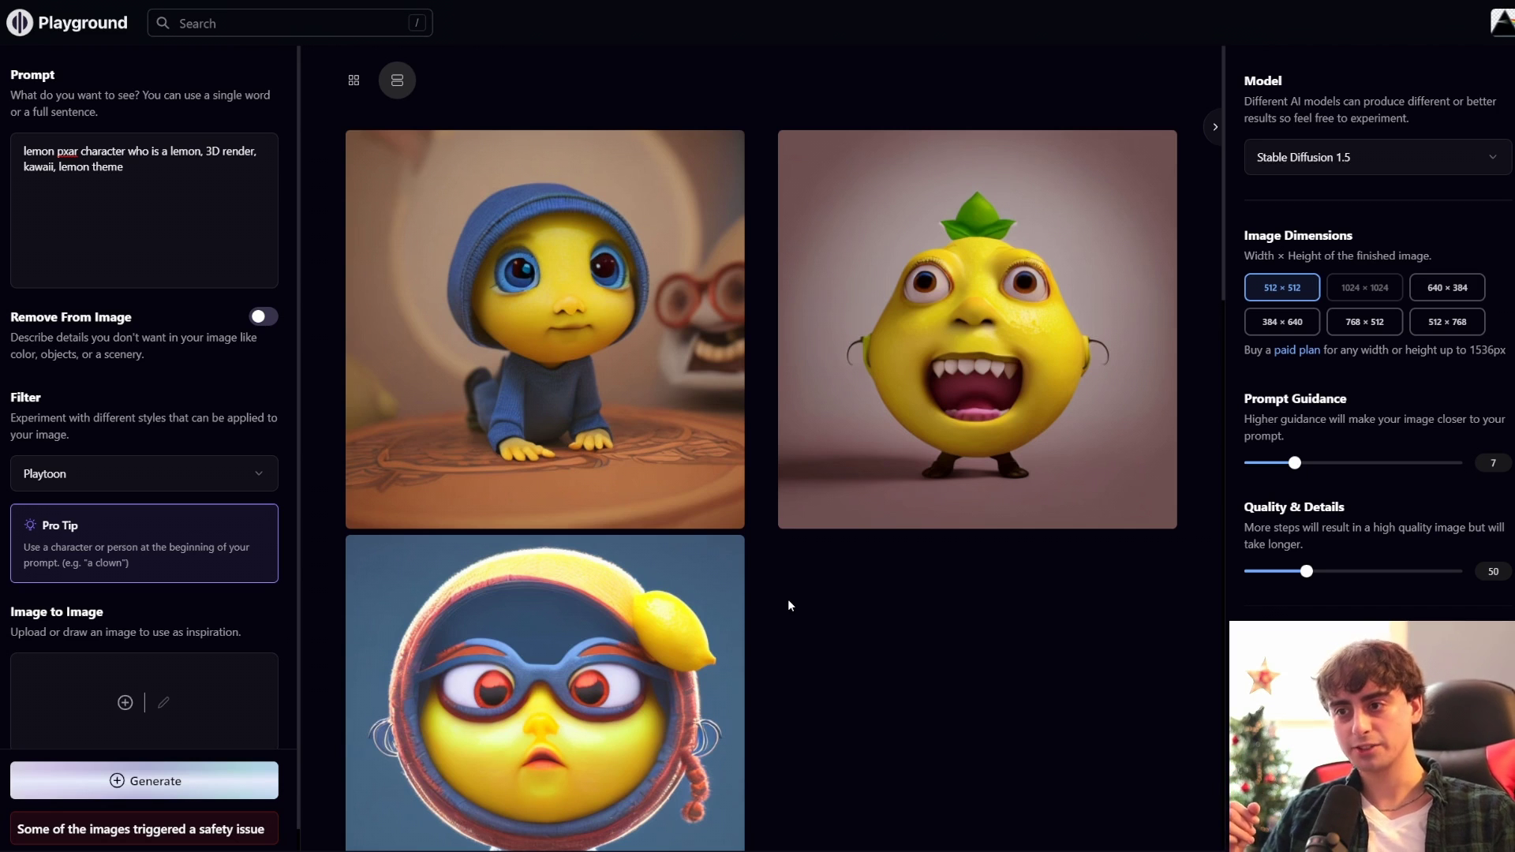
click(142, 473)
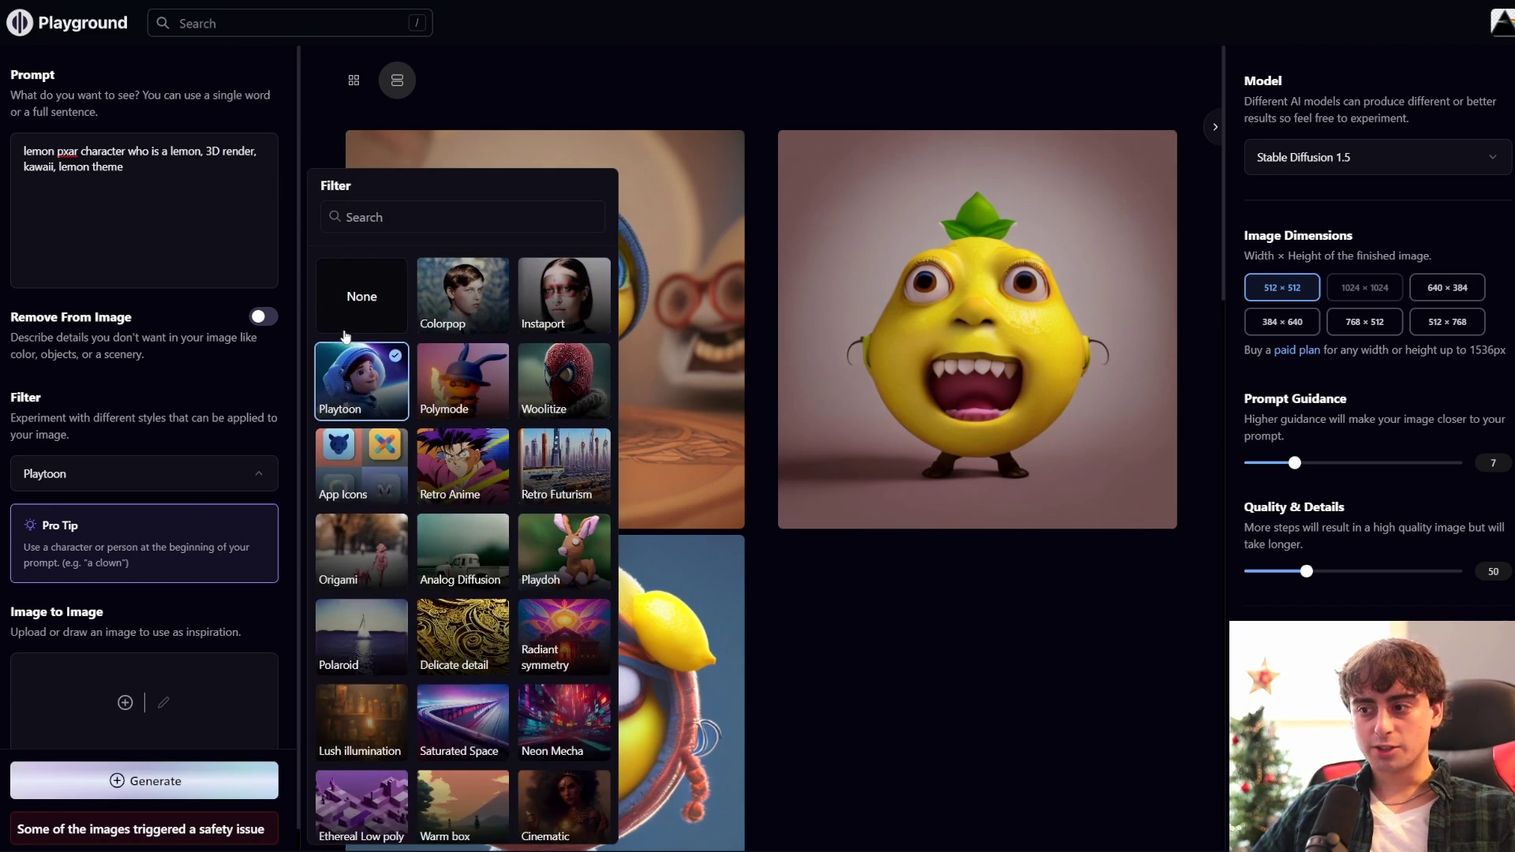
click(360, 304)
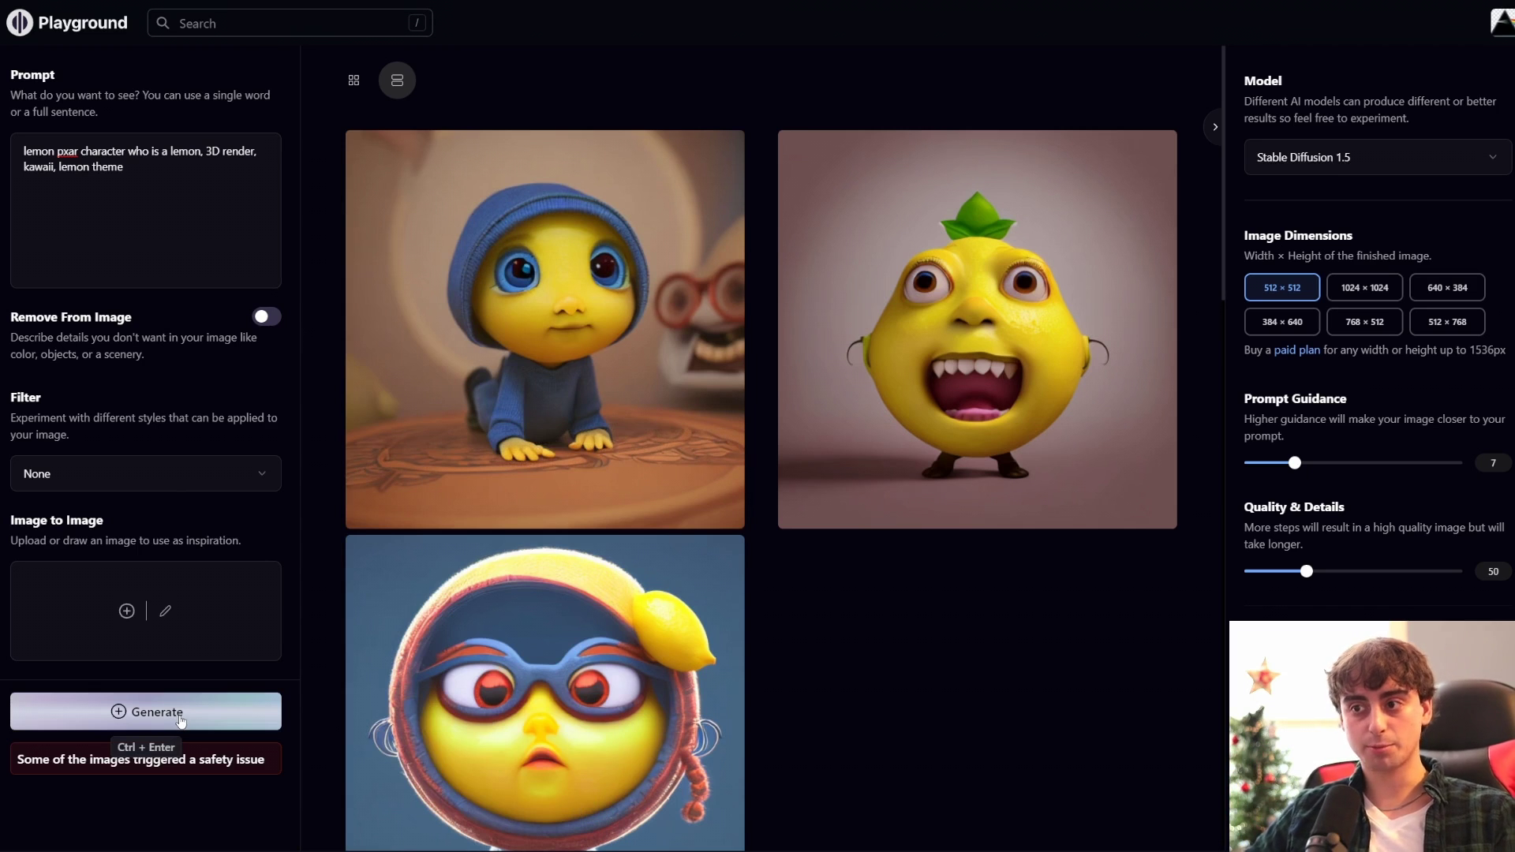
click(180, 721)
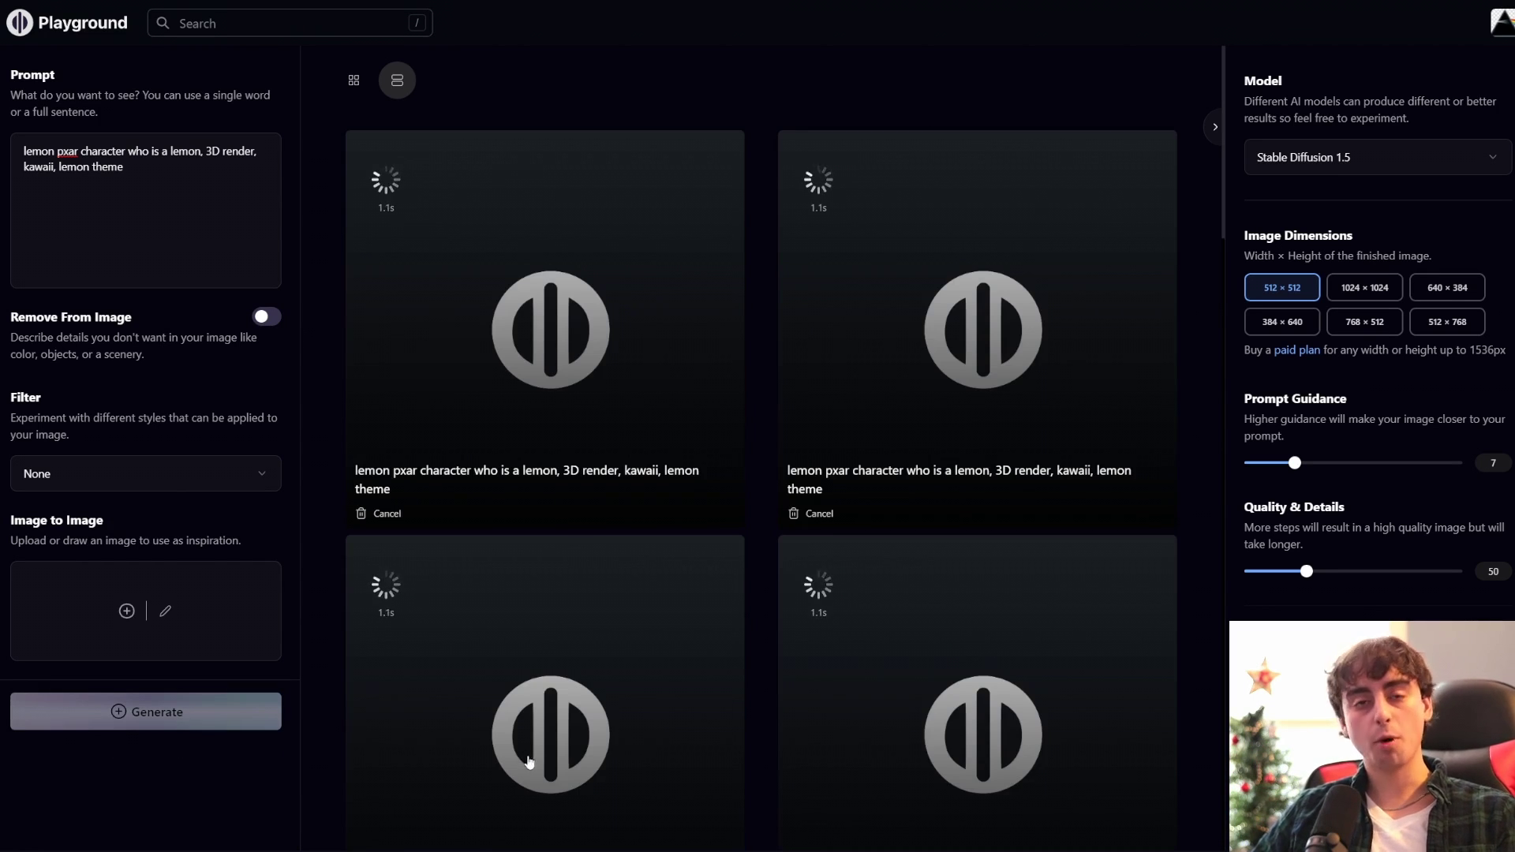
scroll(697, 818, down, 2)
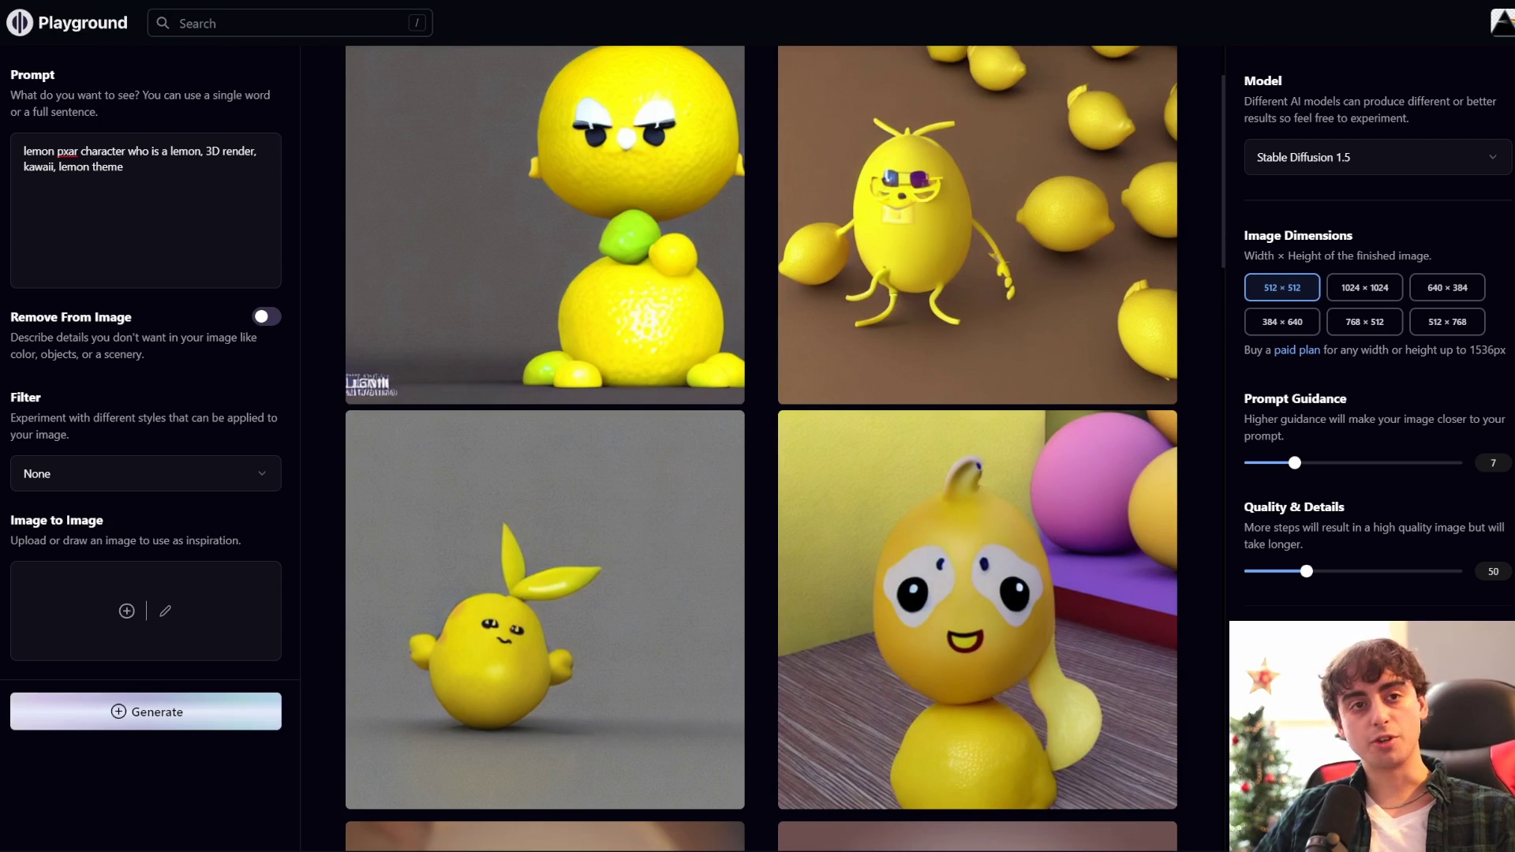
scroll(1186, 643, down, 10)
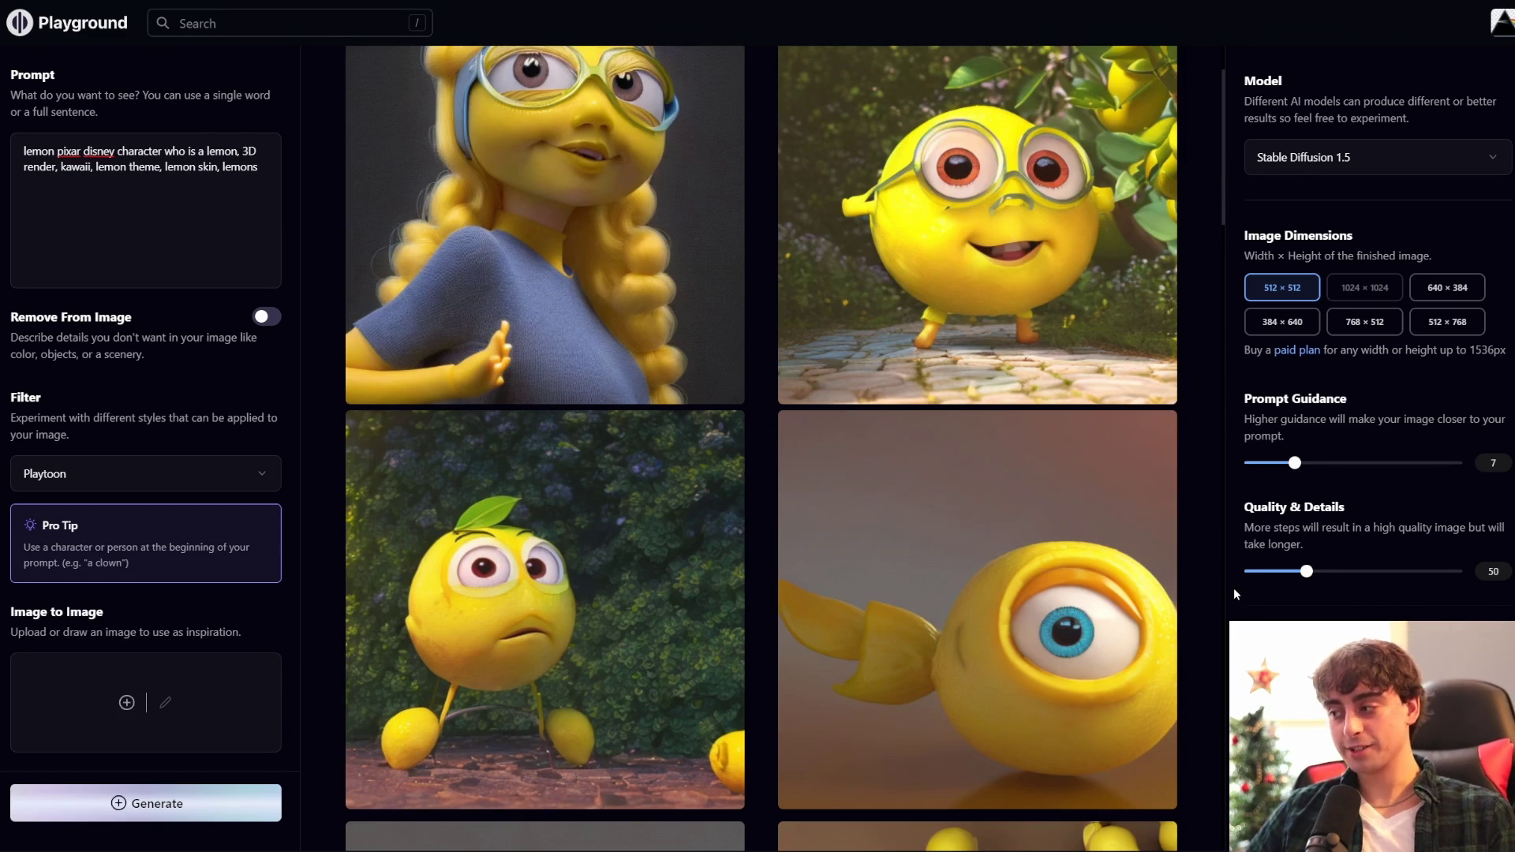
Step: Examine the Playtoon images from the "lemon pixar disney character" prompt and compare them with the earlier lemon results
scroll(1230, 580, down, 1)
scroll(1233, 580, up, 1)
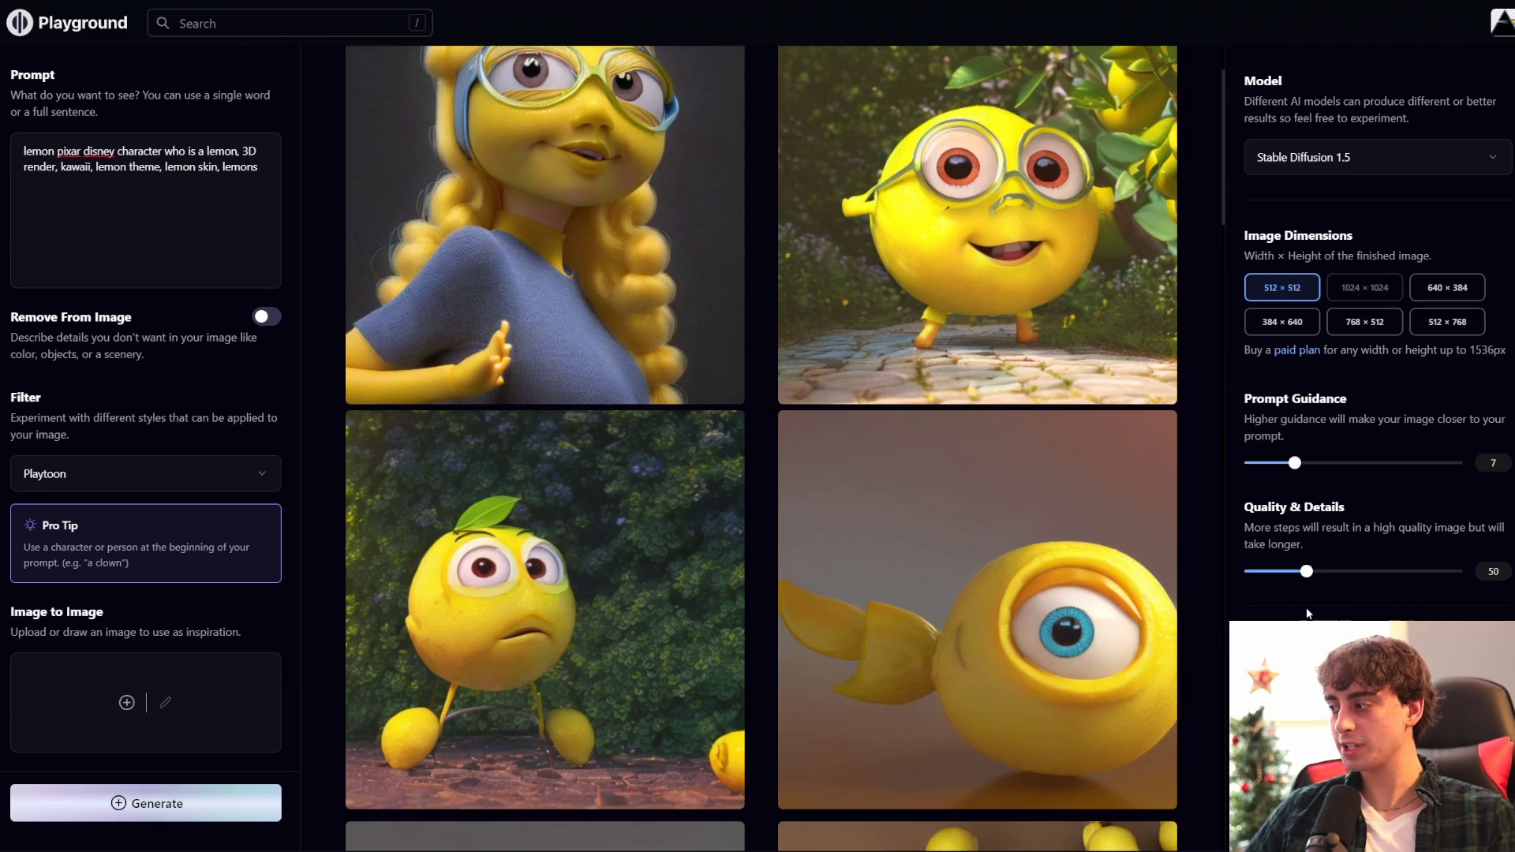
mouse_move(1174, 618)
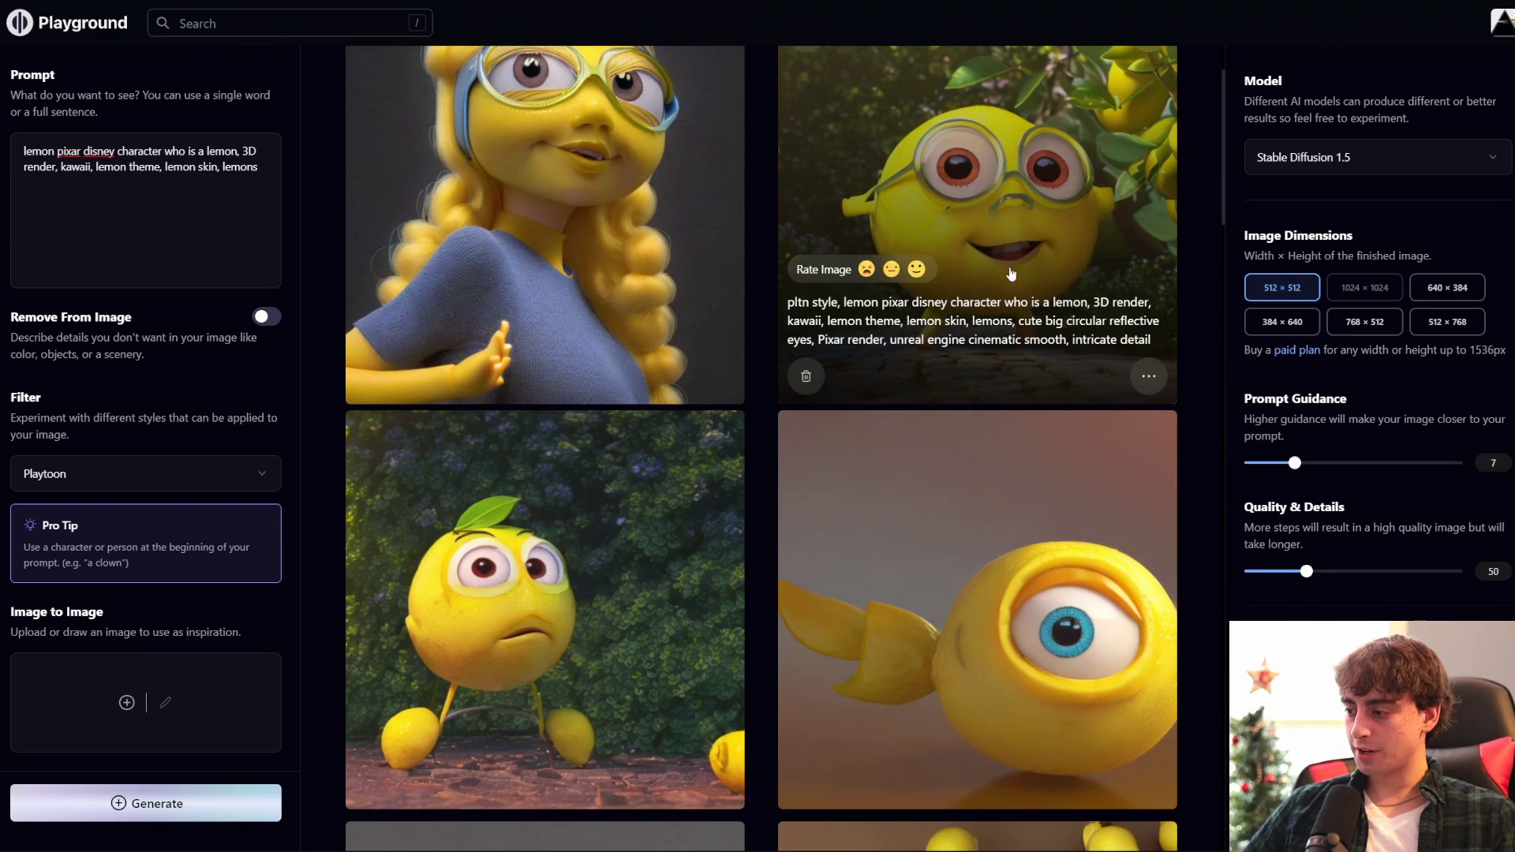
scroll(1105, 608, up, 2)
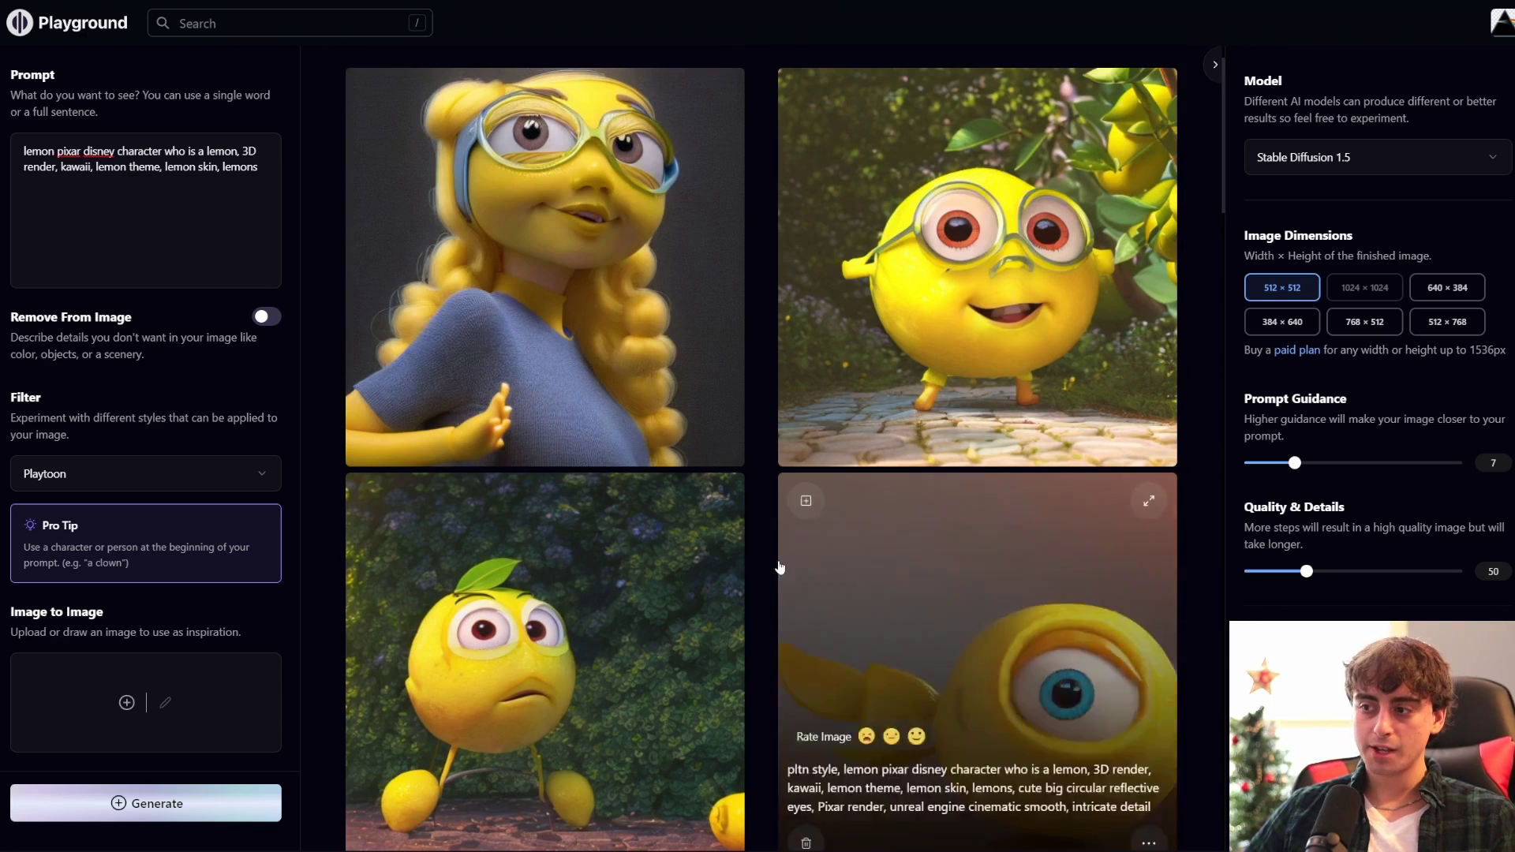
scroll(1054, 633, down, 2)
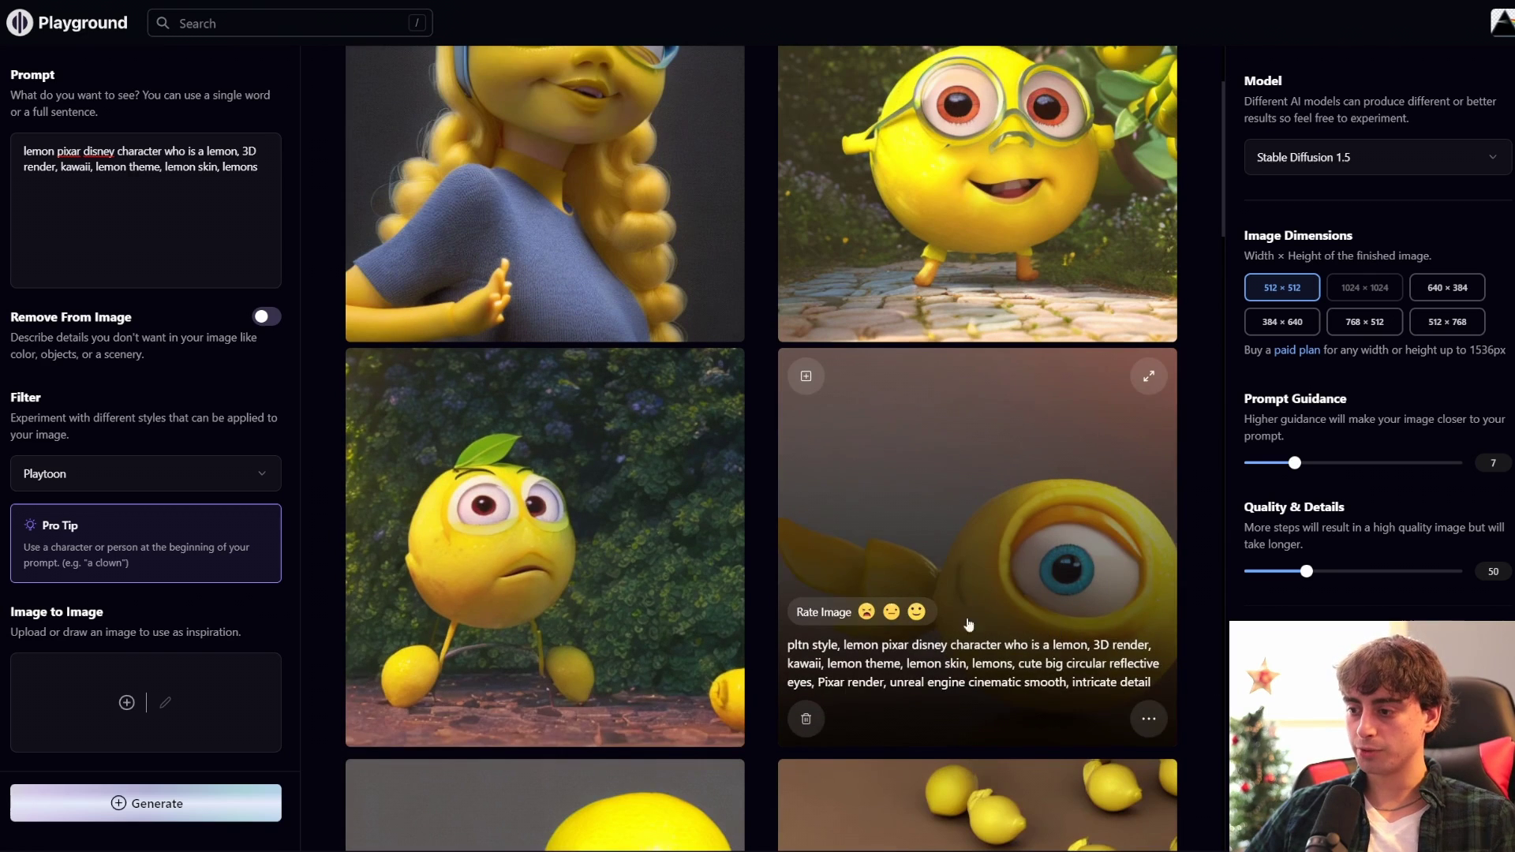
scroll(995, 745, down, 15)
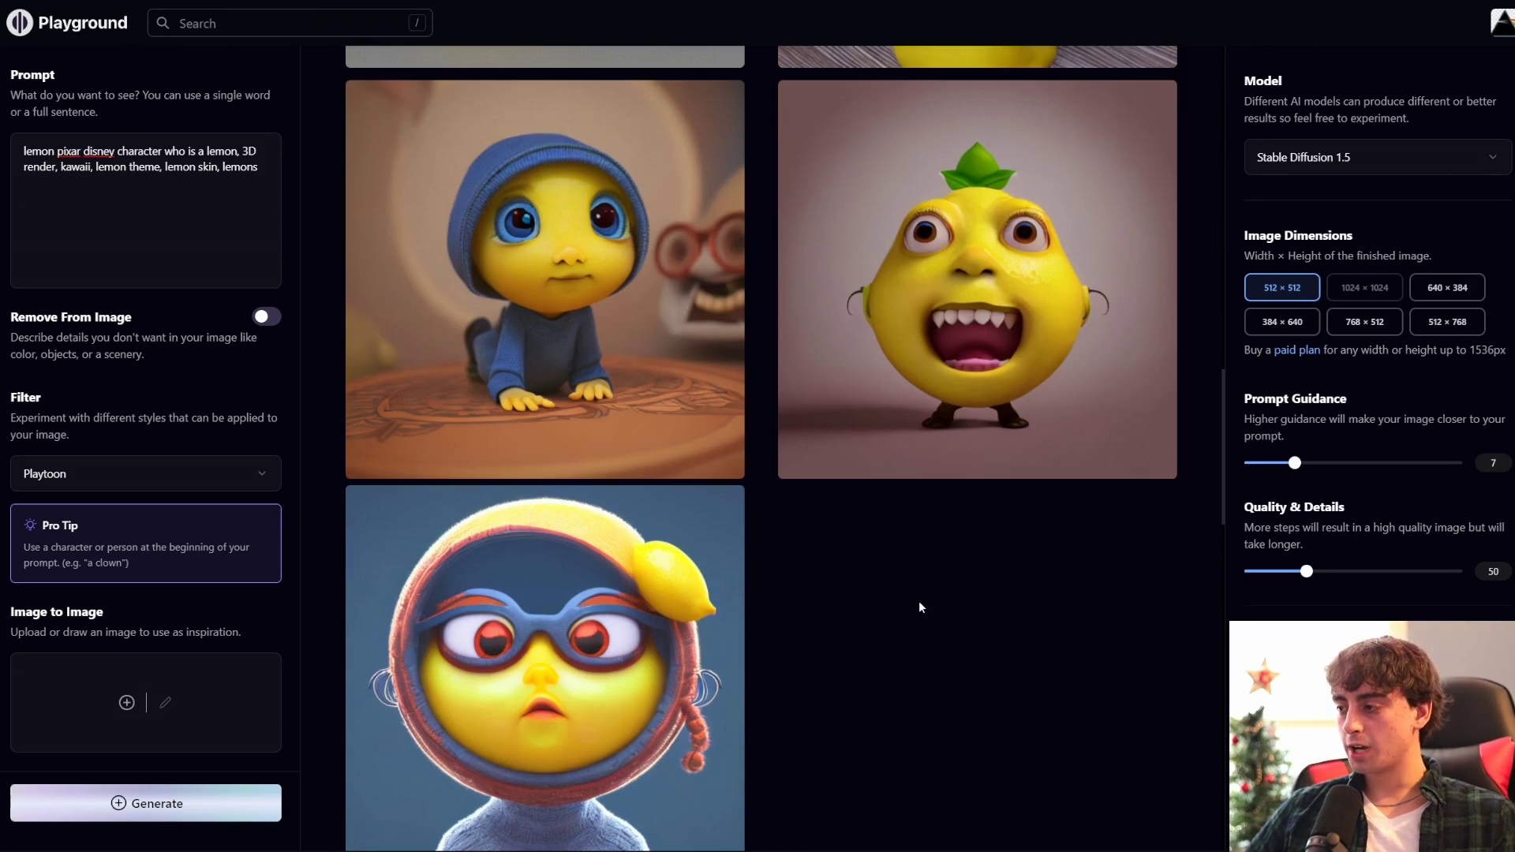
scroll(919, 606, up, 15)
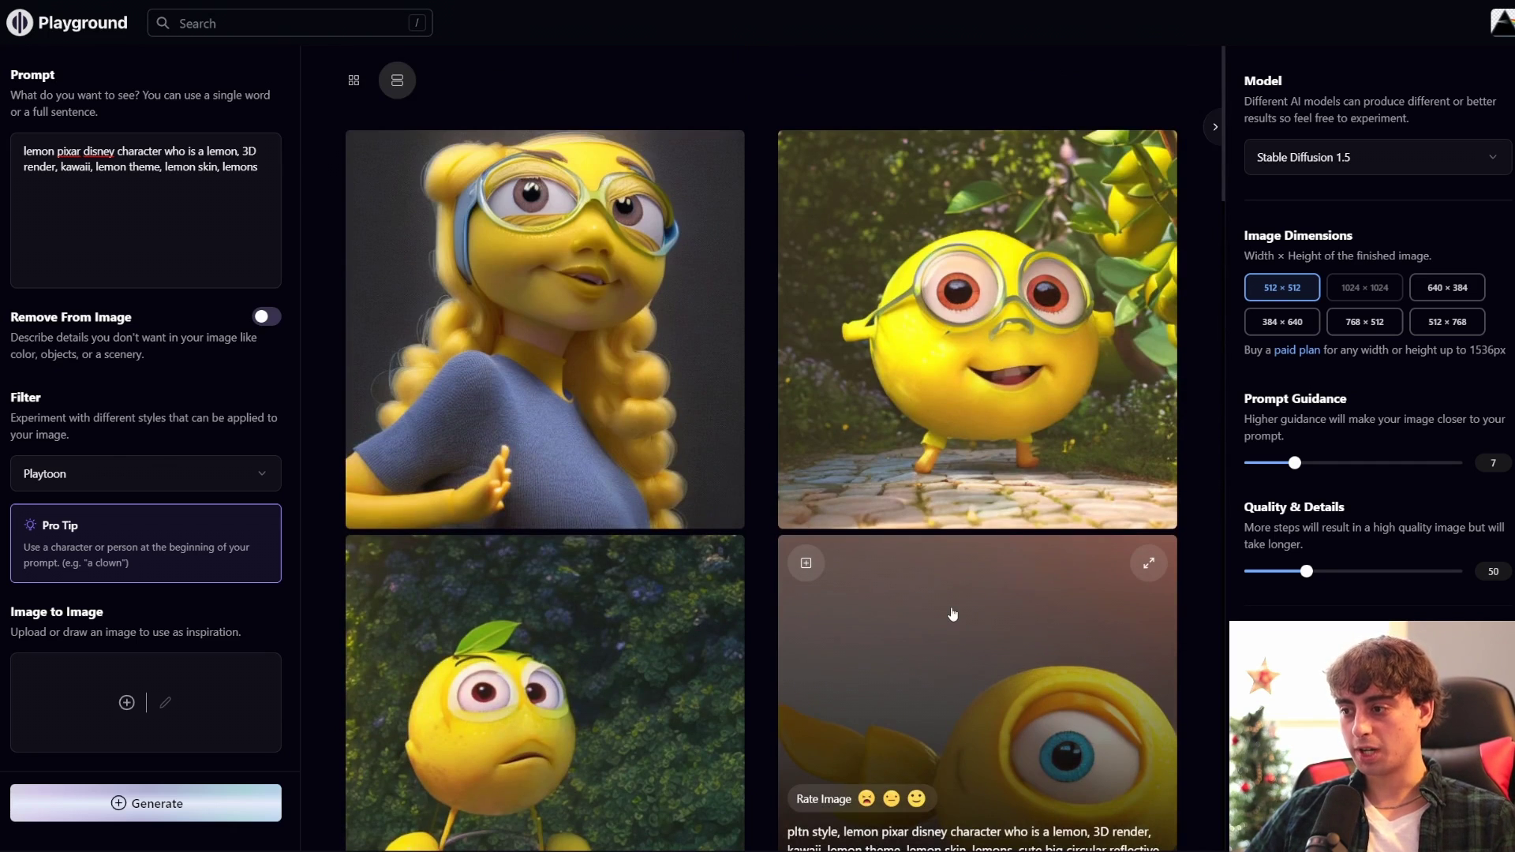
scroll(953, 616, down, 2)
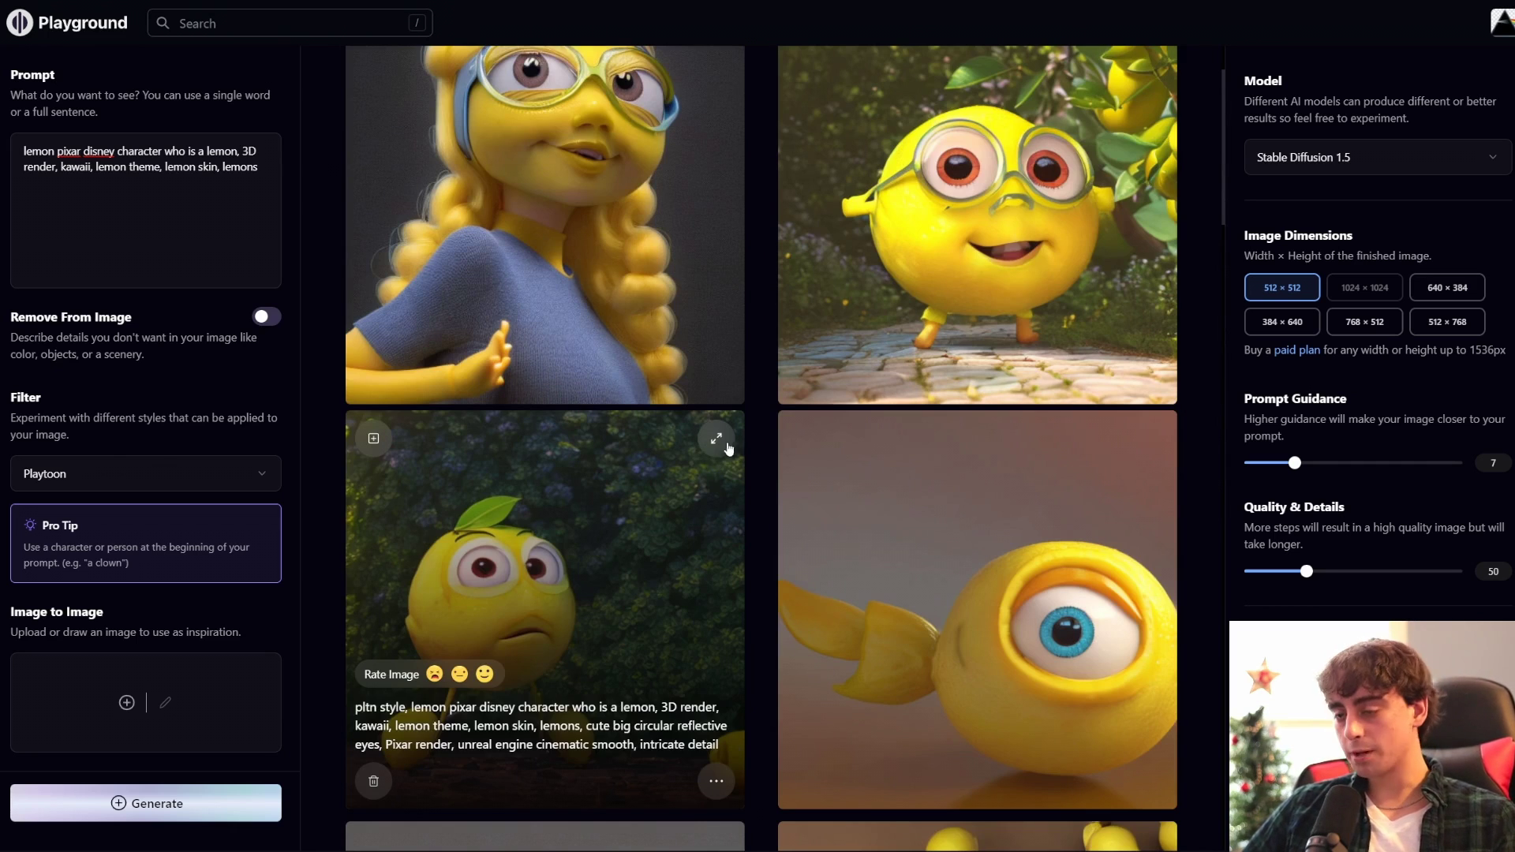
Step: View the worried lemon character with the green leaf at a larger size and upscale that image
click(716, 439)
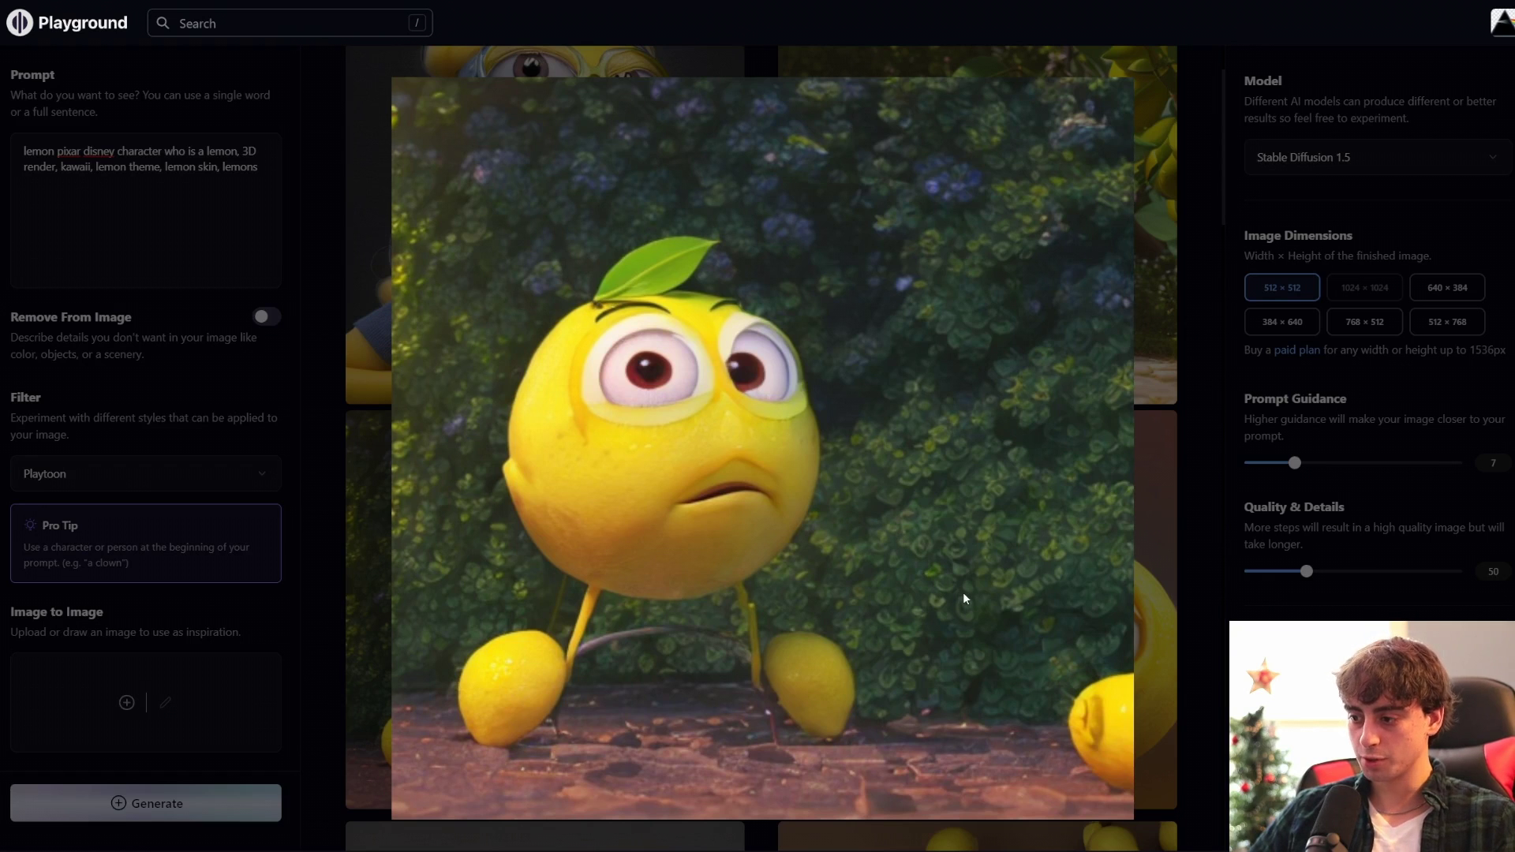
click(1162, 668)
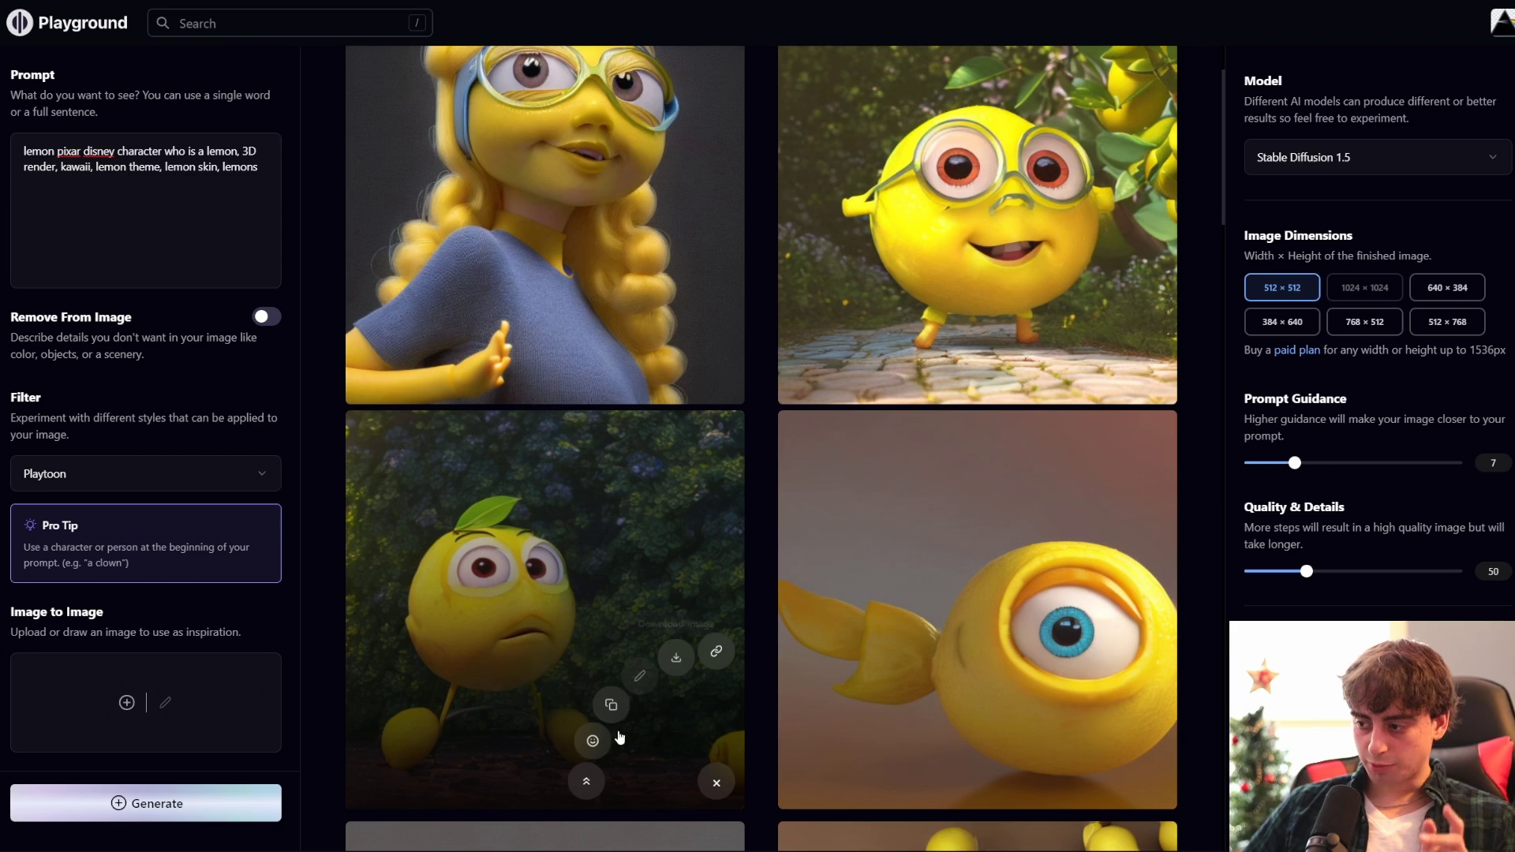
click(586, 783)
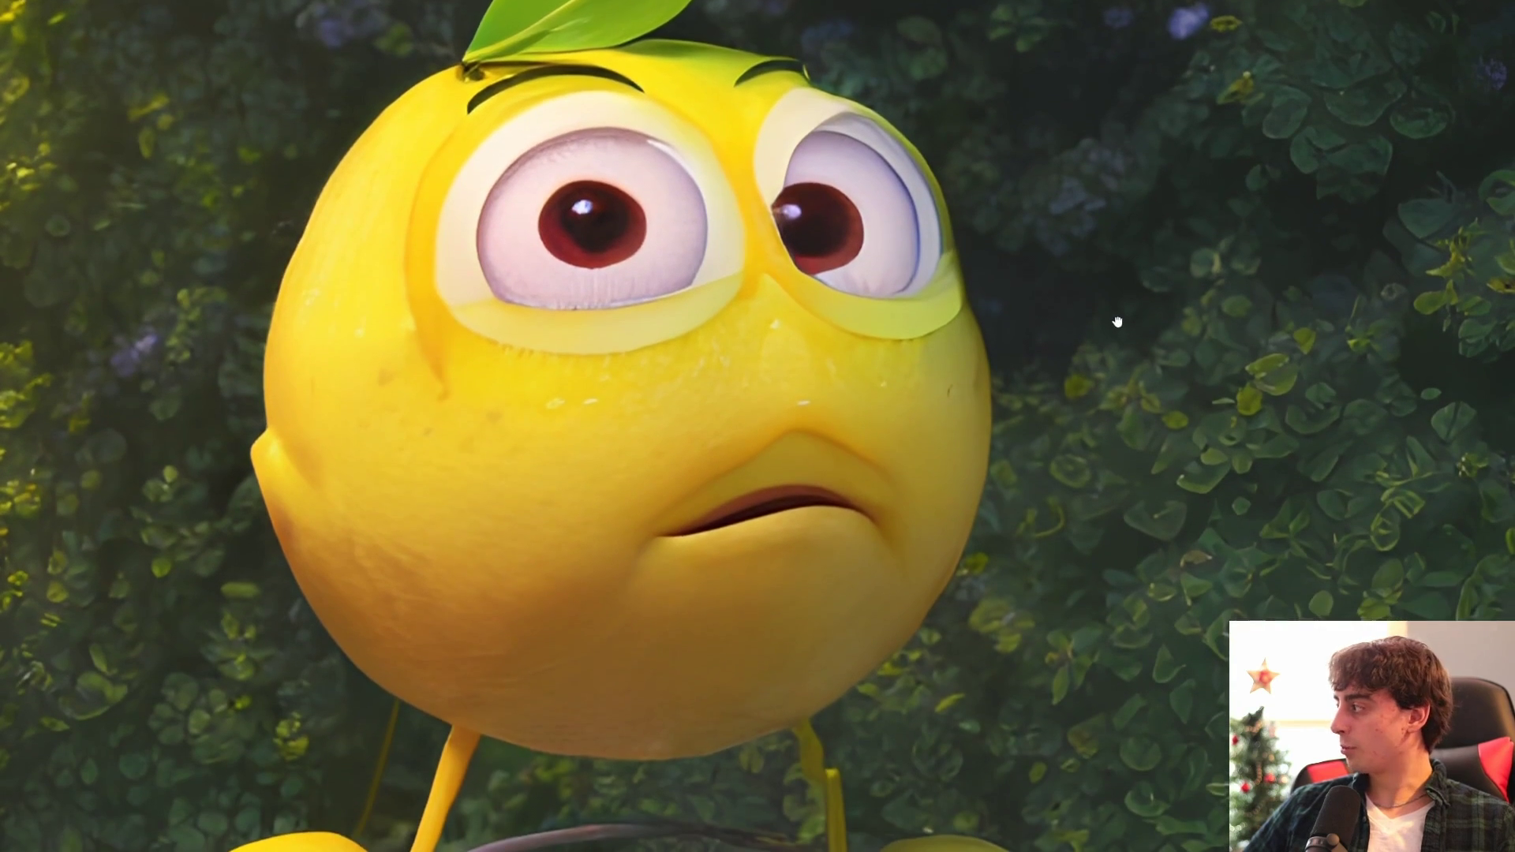
Step: Inspect the upscaled lemon image up close, from the leaf and eyes down to the legs and feet
scroll(1117, 323, down, 5)
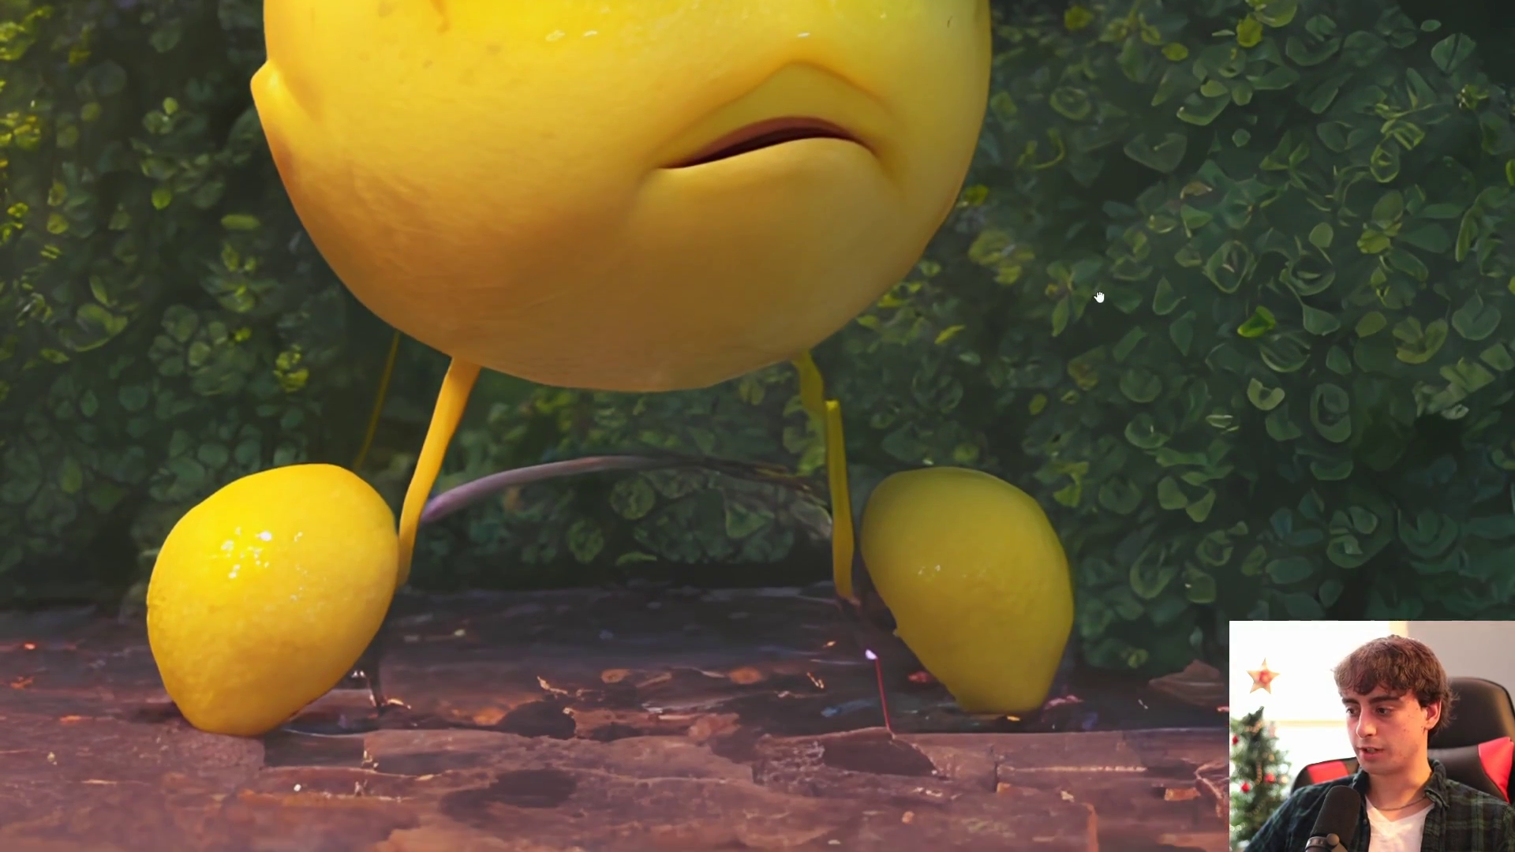
drag(1099, 297, 1100, 281)
drag(1394, 152, 1357, 472)
drag(1301, 251, 1245, 382)
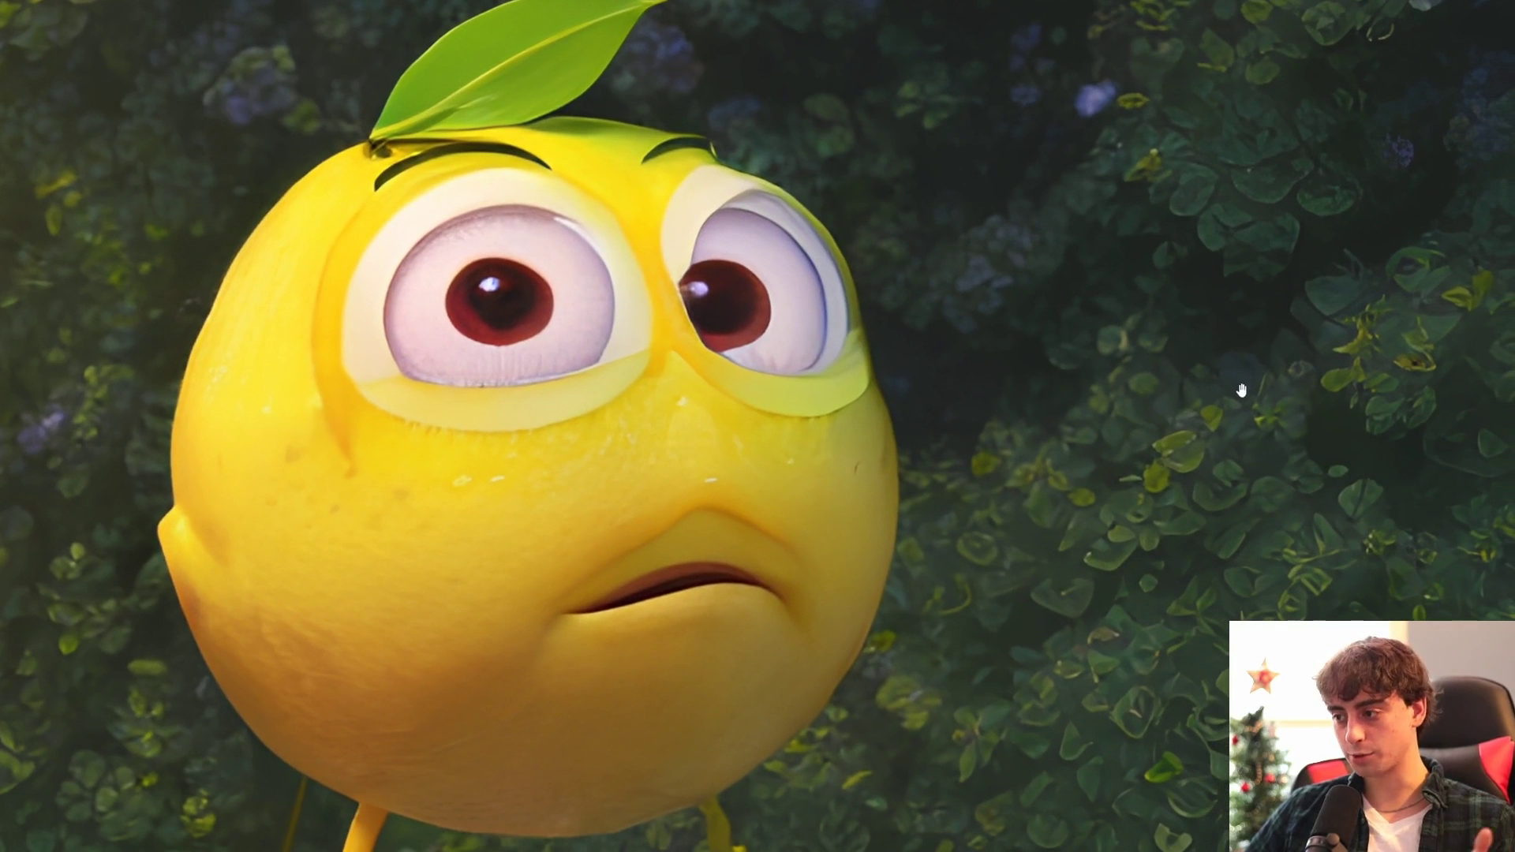
drag(1217, 540, 1310, 655)
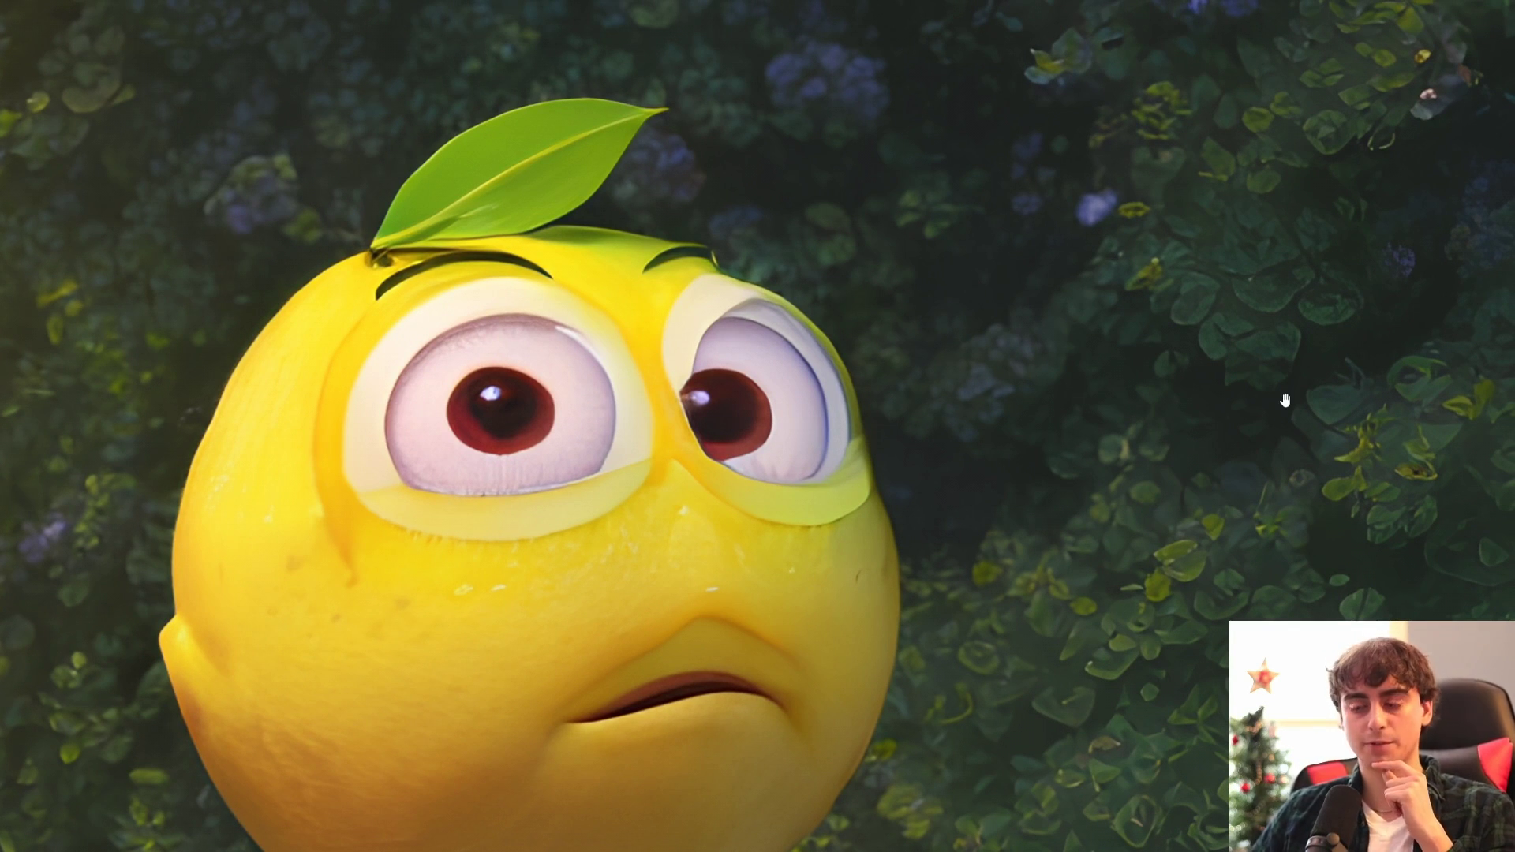
scroll(1103, 366, down, 7)
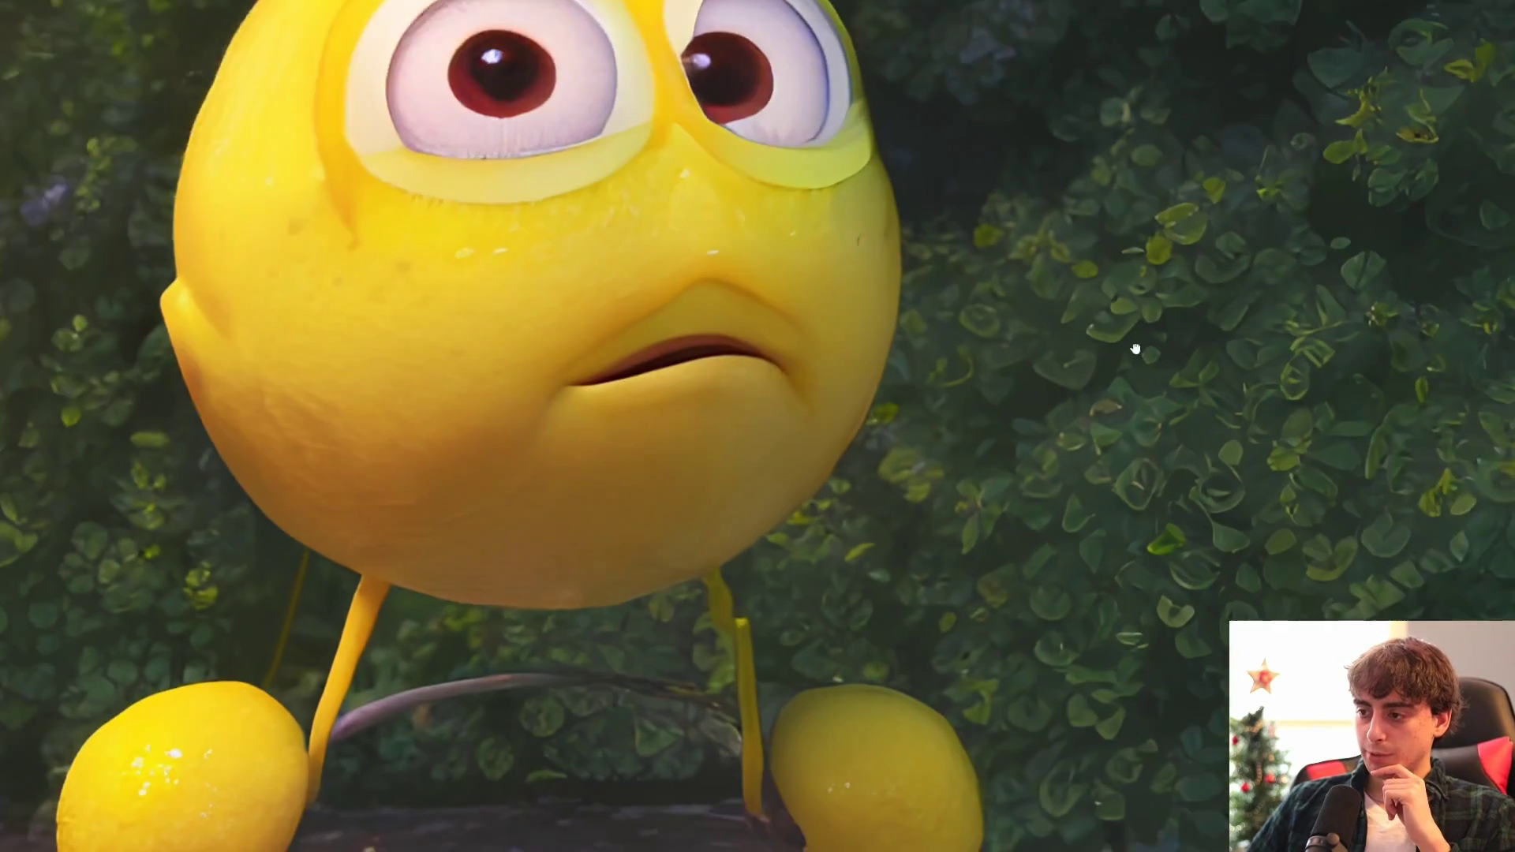
scroll(1206, 314, up, 7)
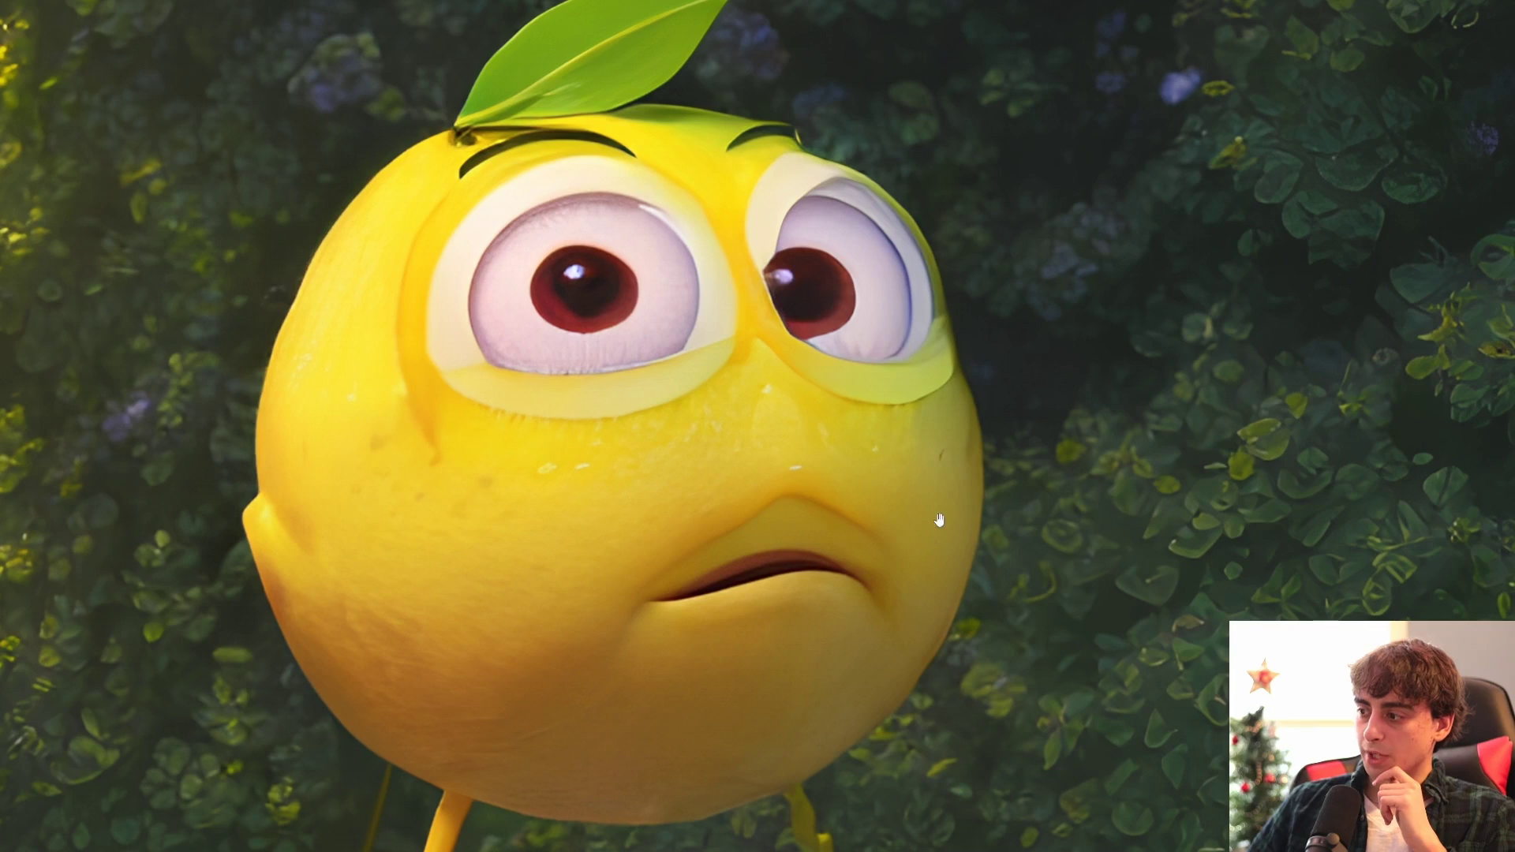
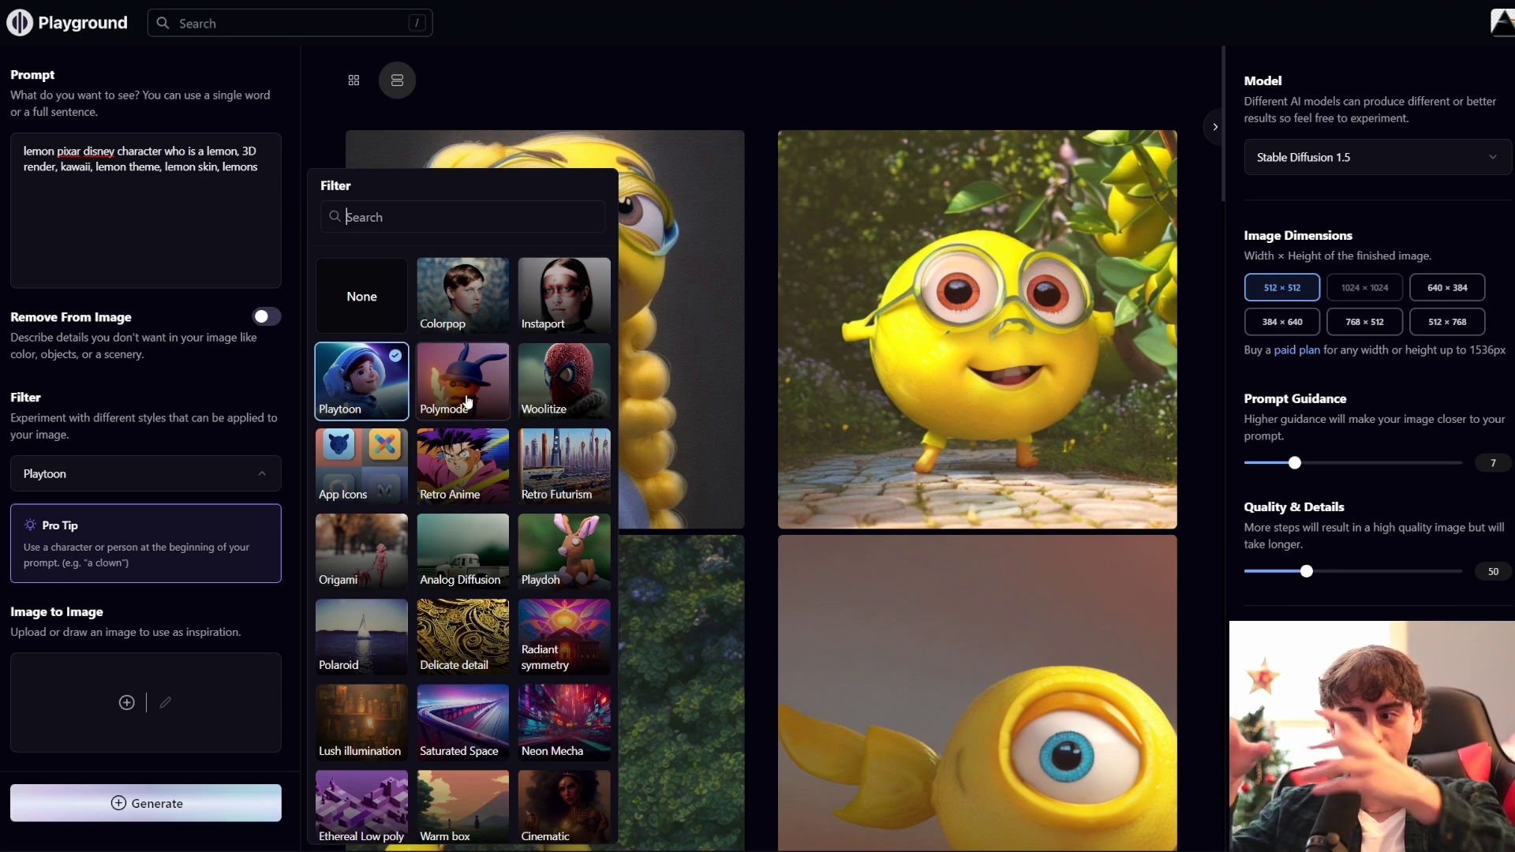
Step: Apply the Polymode filter and generate from the "lemon pixar disney character" prompt with its lemon theme, lemon skin and lemons wording
click(468, 403)
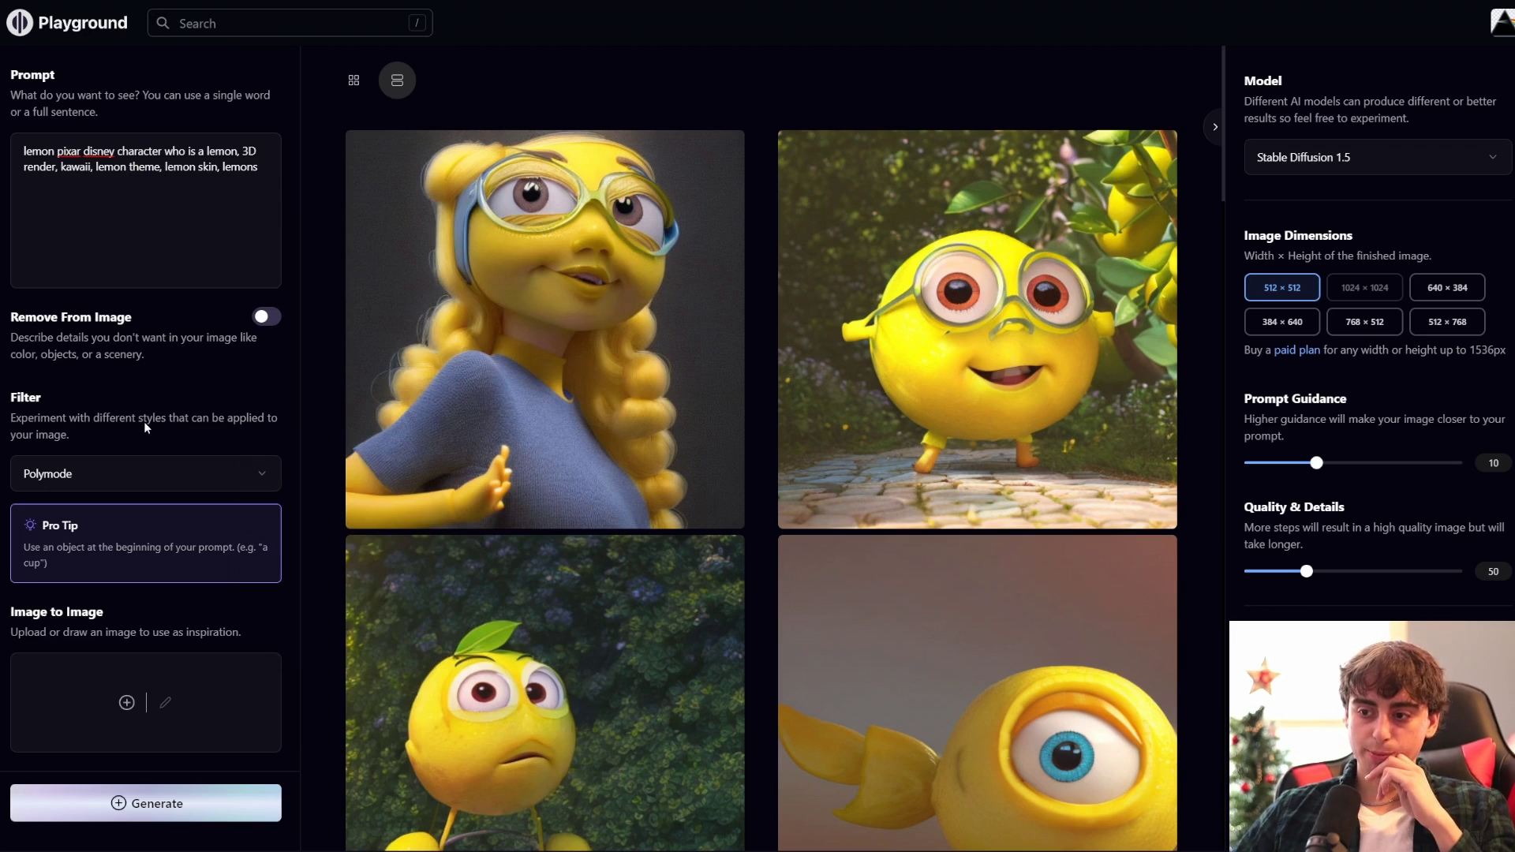
click(200, 802)
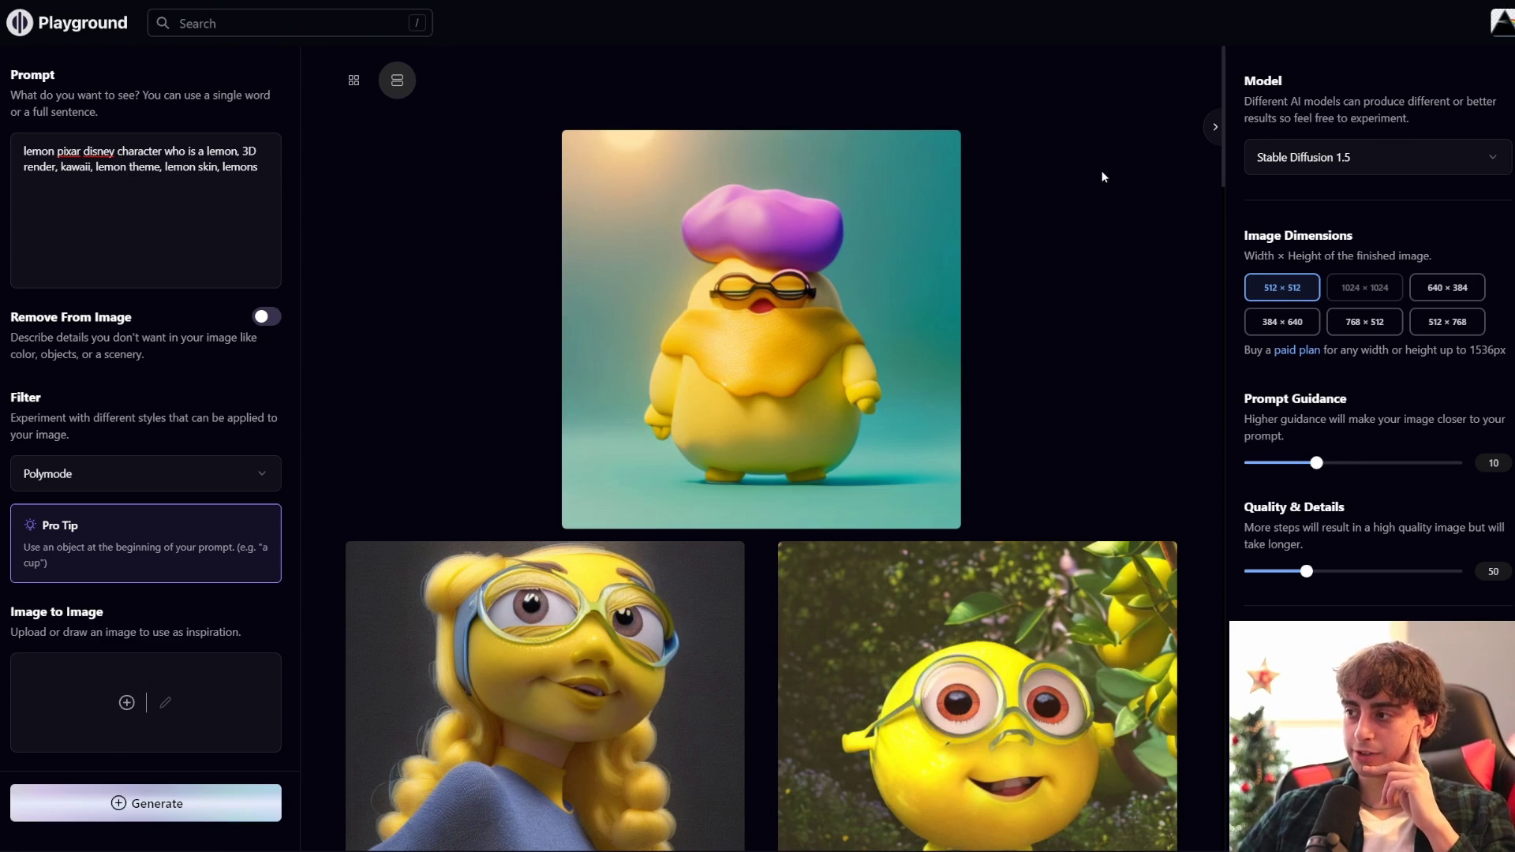
click(937, 162)
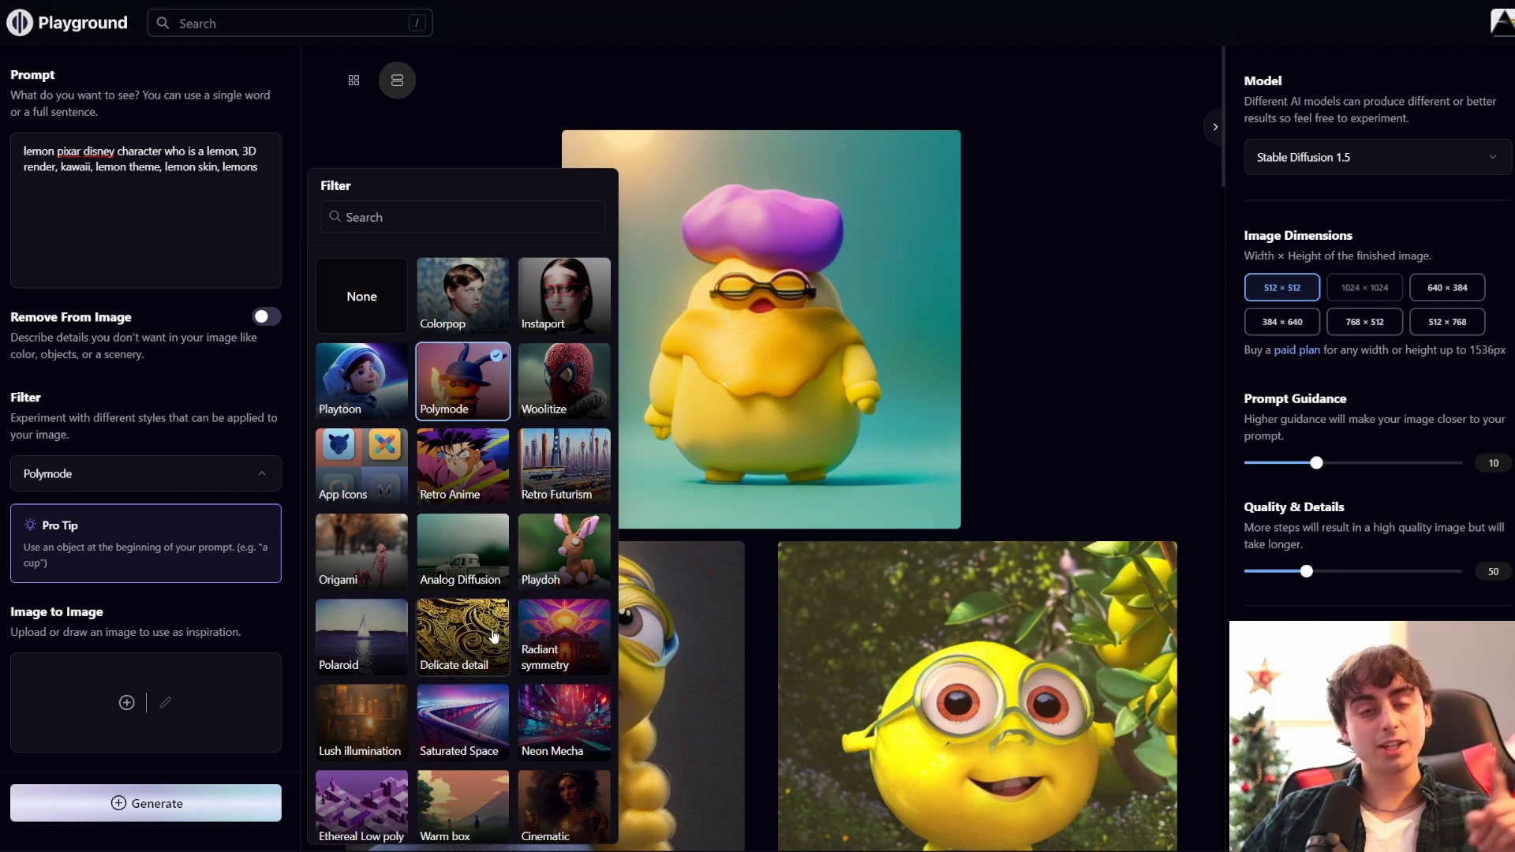
Step: Browse the available filters, then generate images from the prompt "Barista, 50s retrofuture, portrait color film," with the Colorpop filter
scroll(374, 587, down, 1)
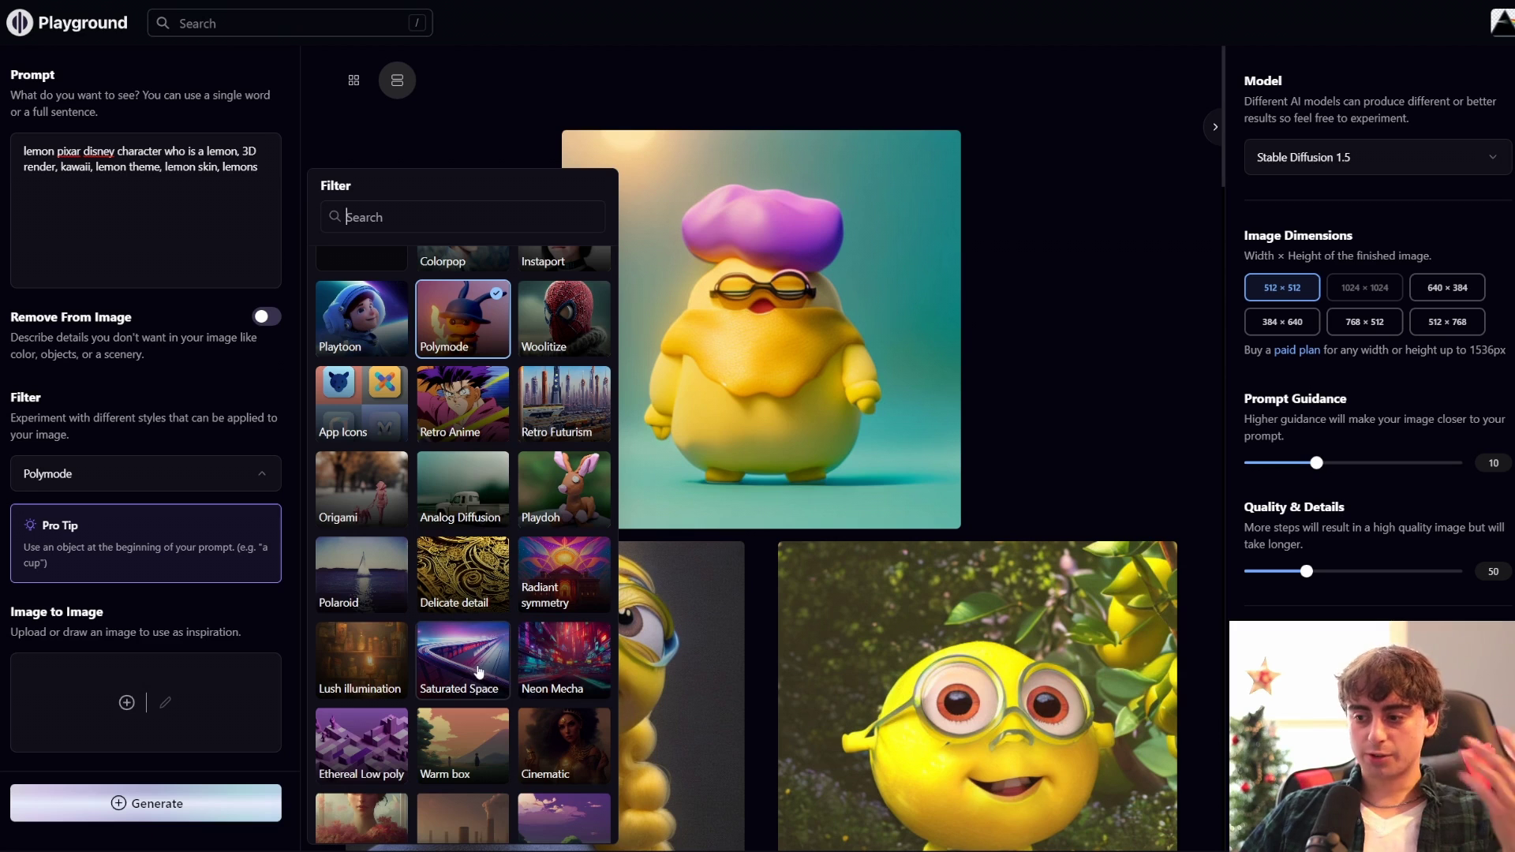
scroll(398, 658, down, 4)
scroll(398, 658, down, 1)
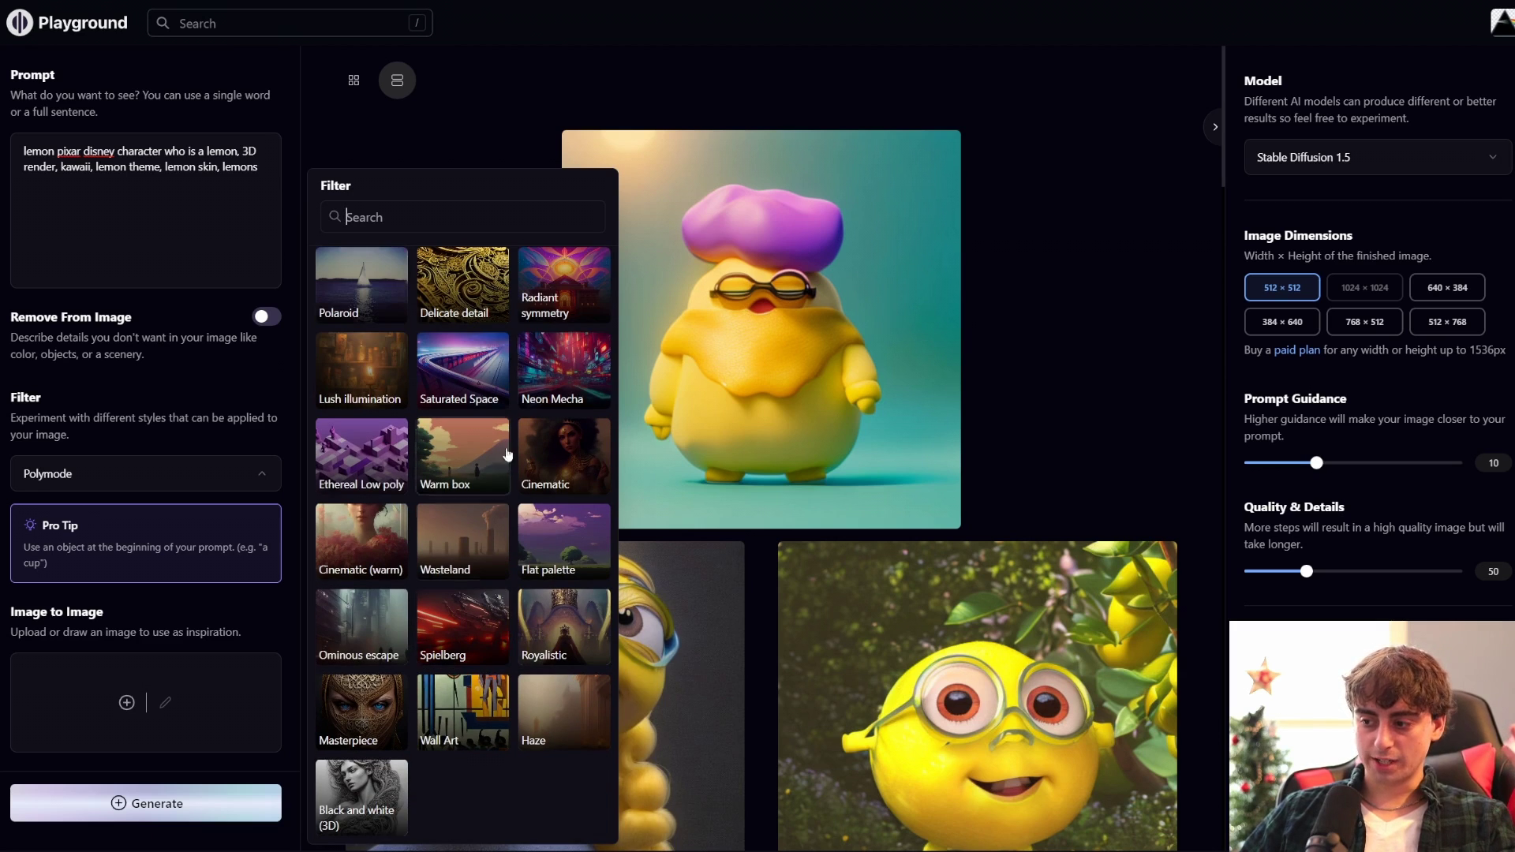
scroll(565, 626, up, 4)
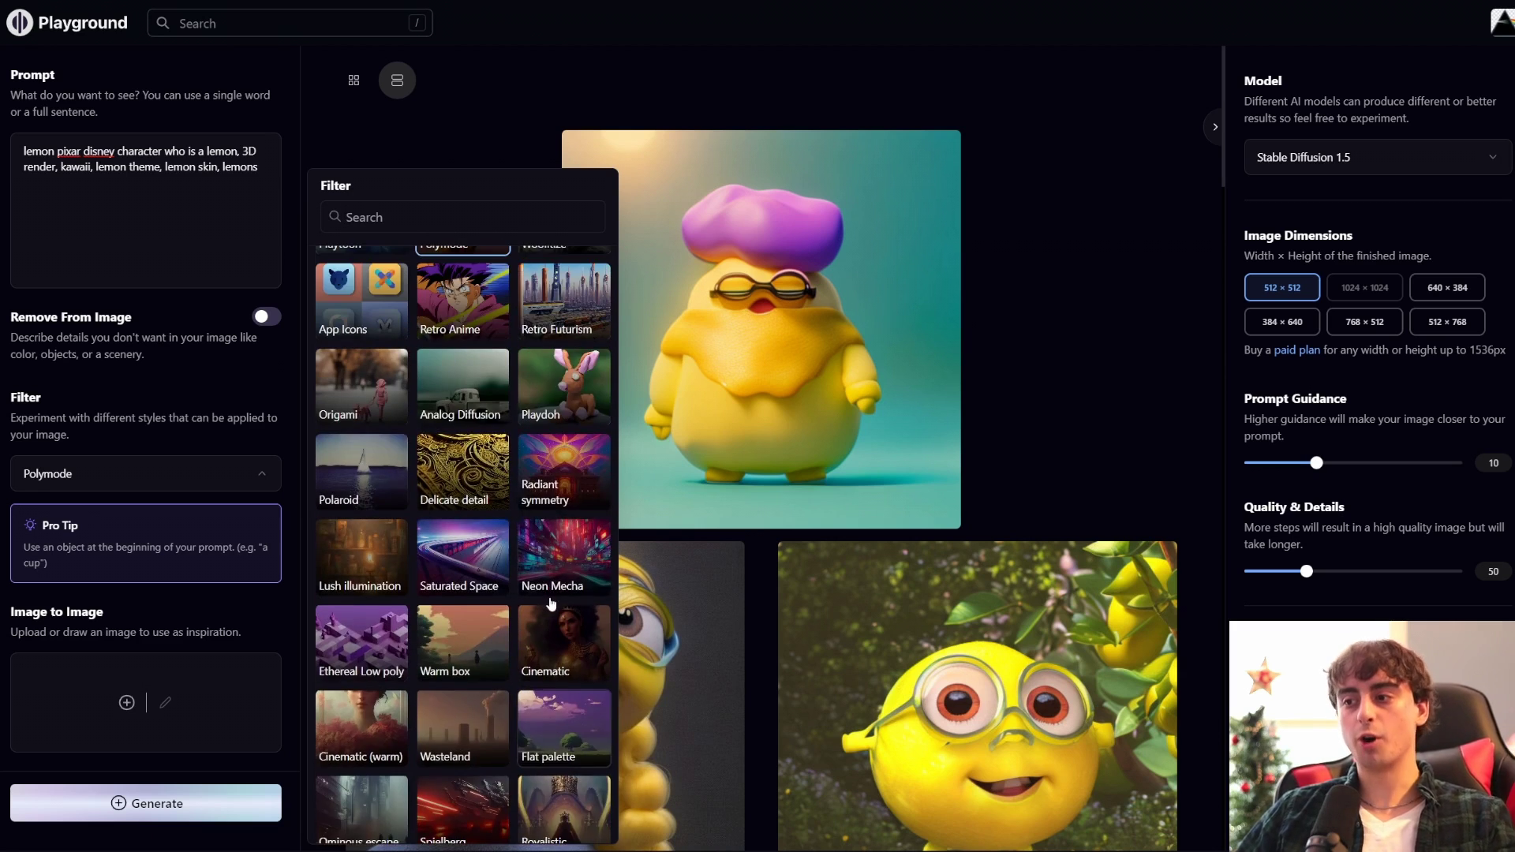
scroll(513, 472, up, 2)
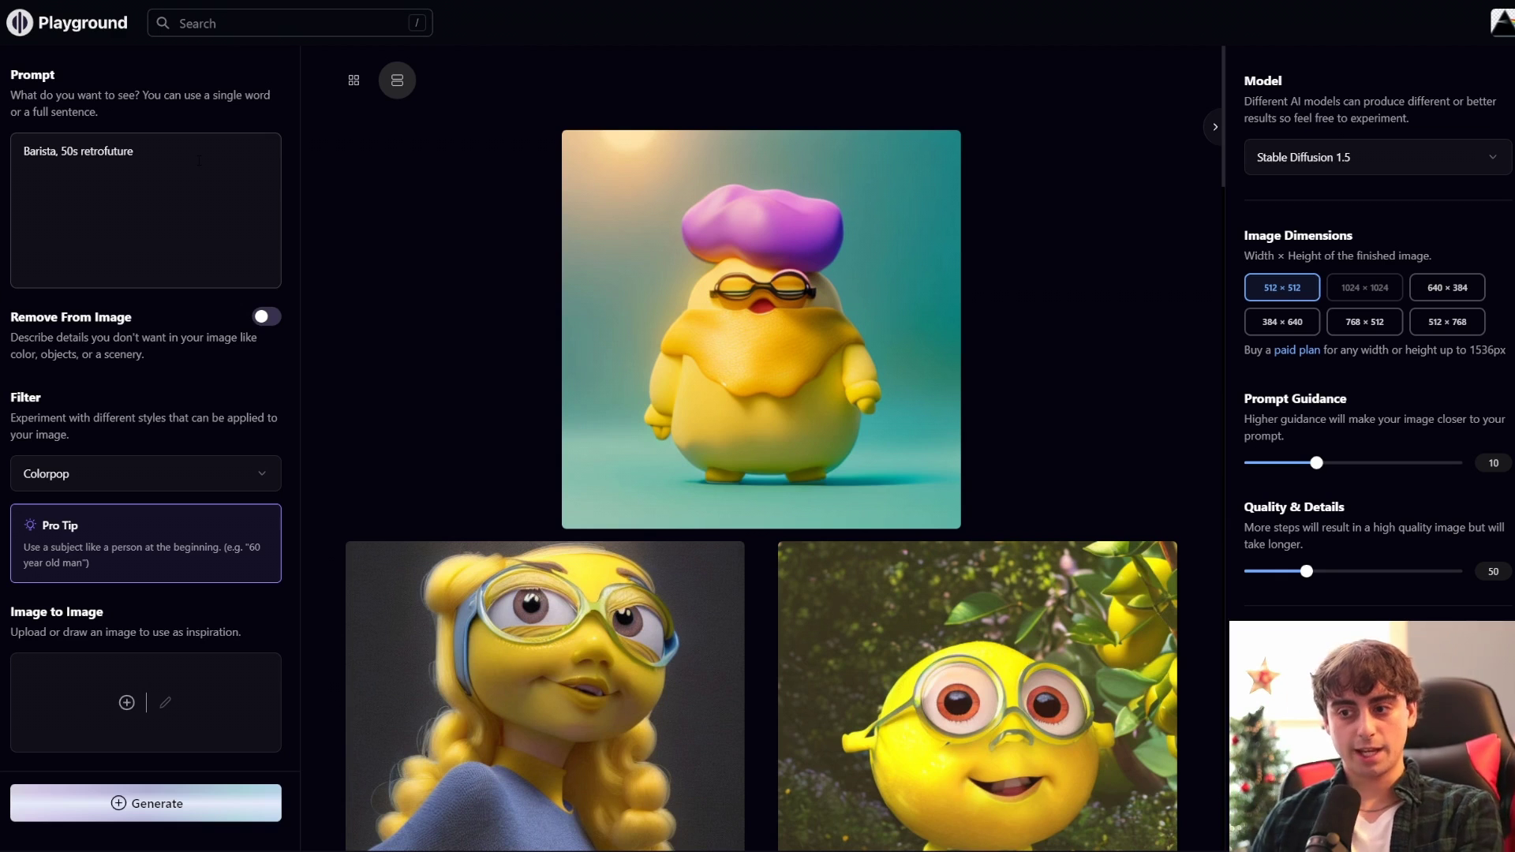
click(146, 473)
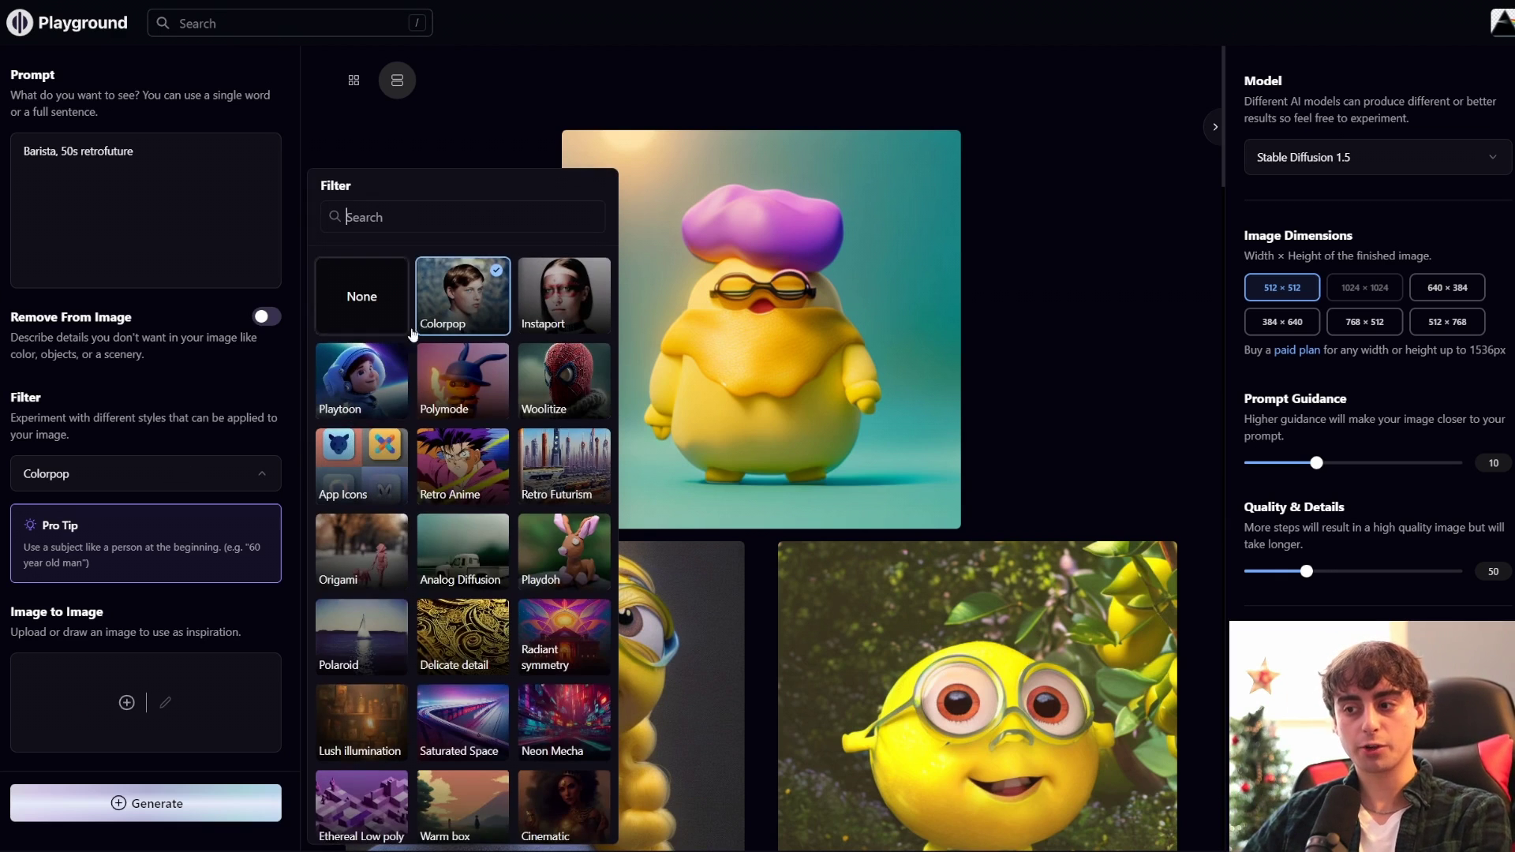
click(480, 311)
click(154, 157)
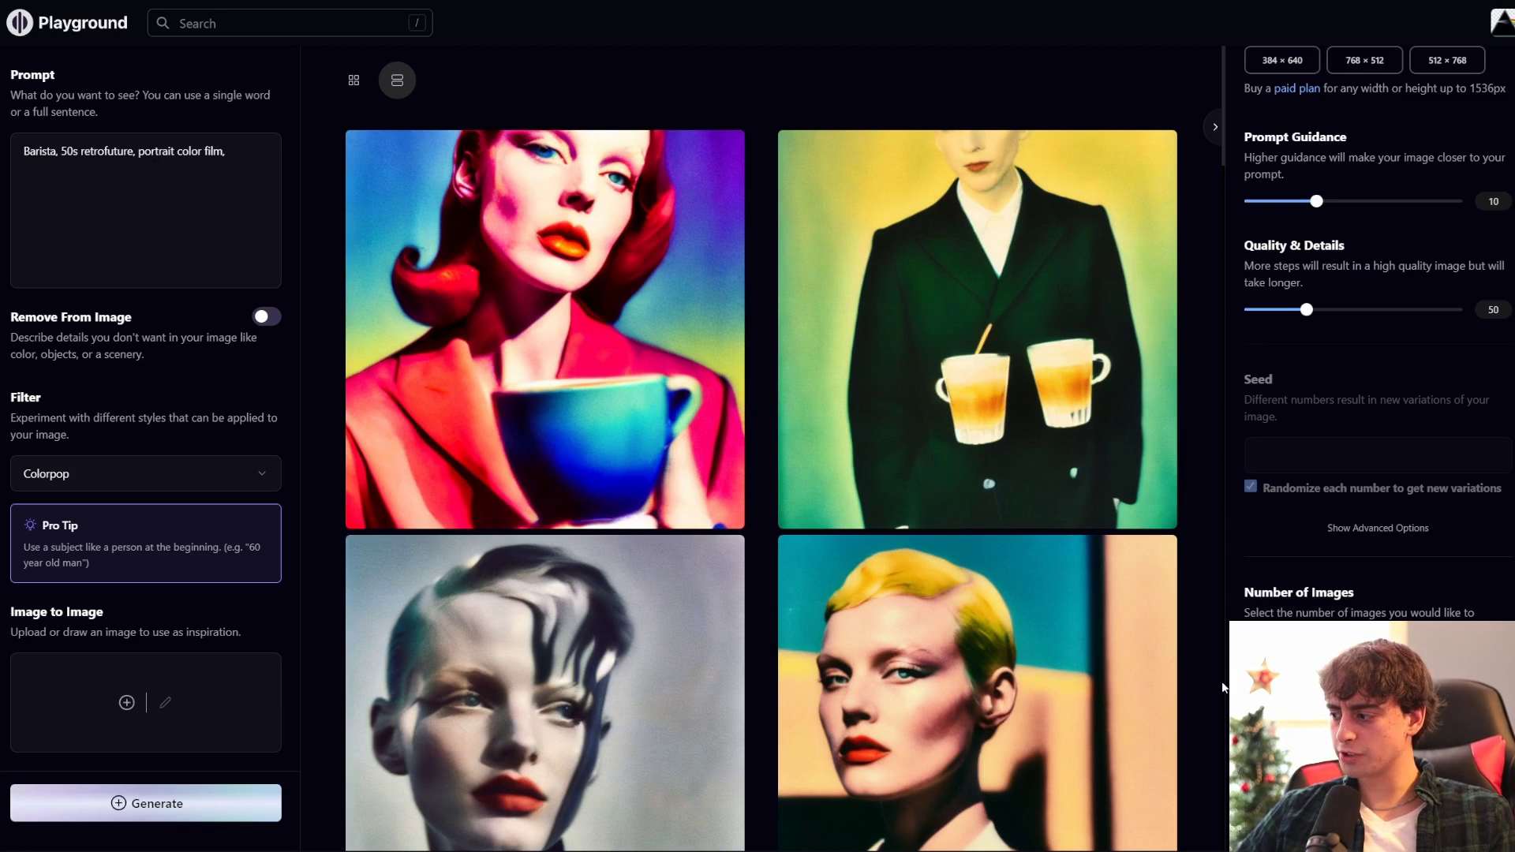
scroll(1223, 687, down, 1)
scroll(1137, 691, up, 1)
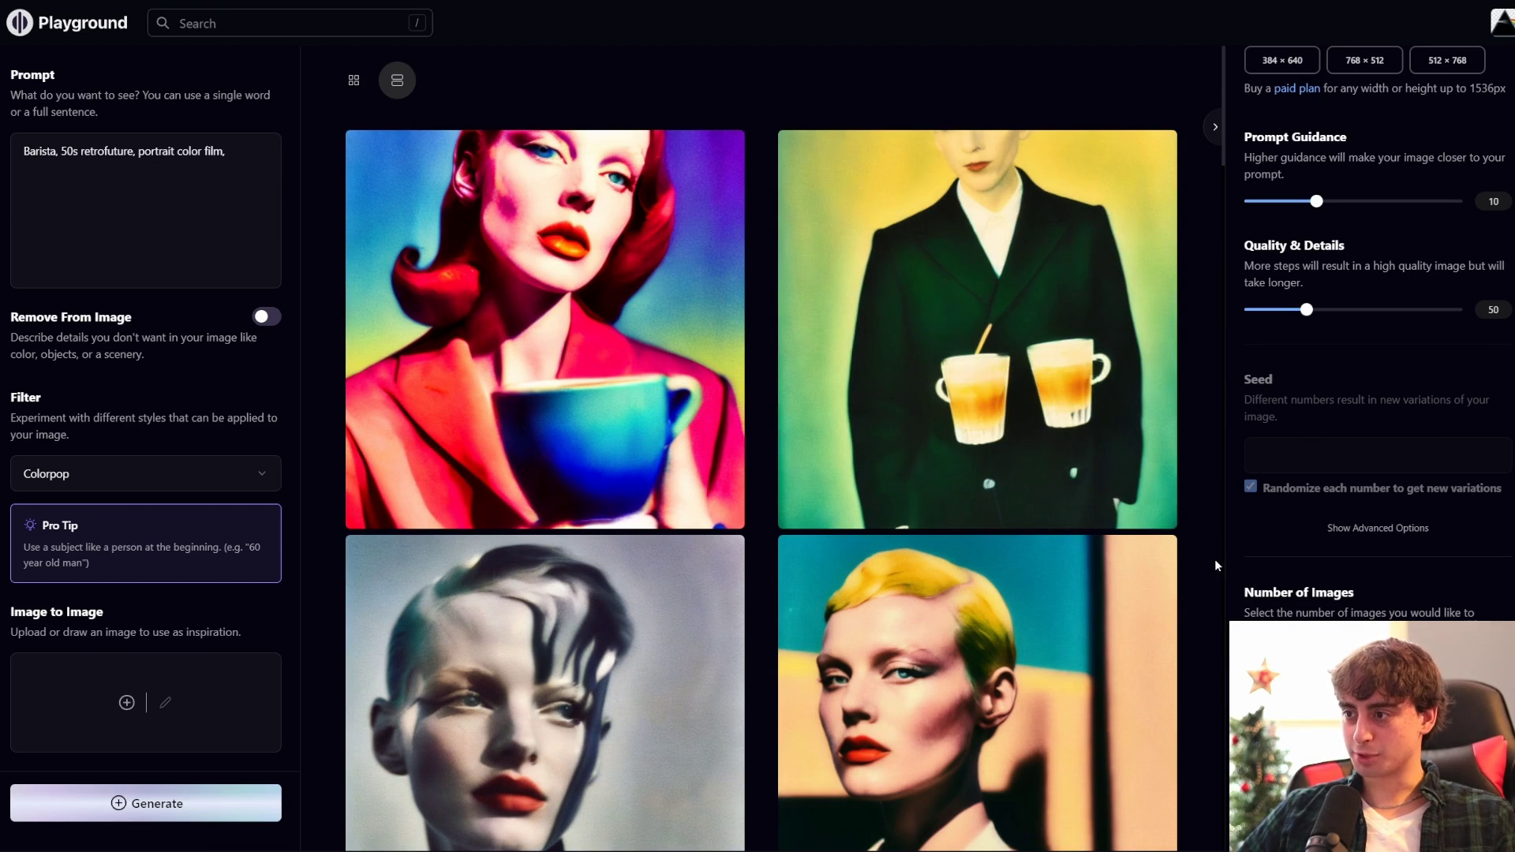
Step: Examine the Colorpop barista results, viewing the yellow-haired portrait and the dark-haired portrait at a larger size
scroll(1215, 558, down, 4)
scroll(1238, 556, up, 4)
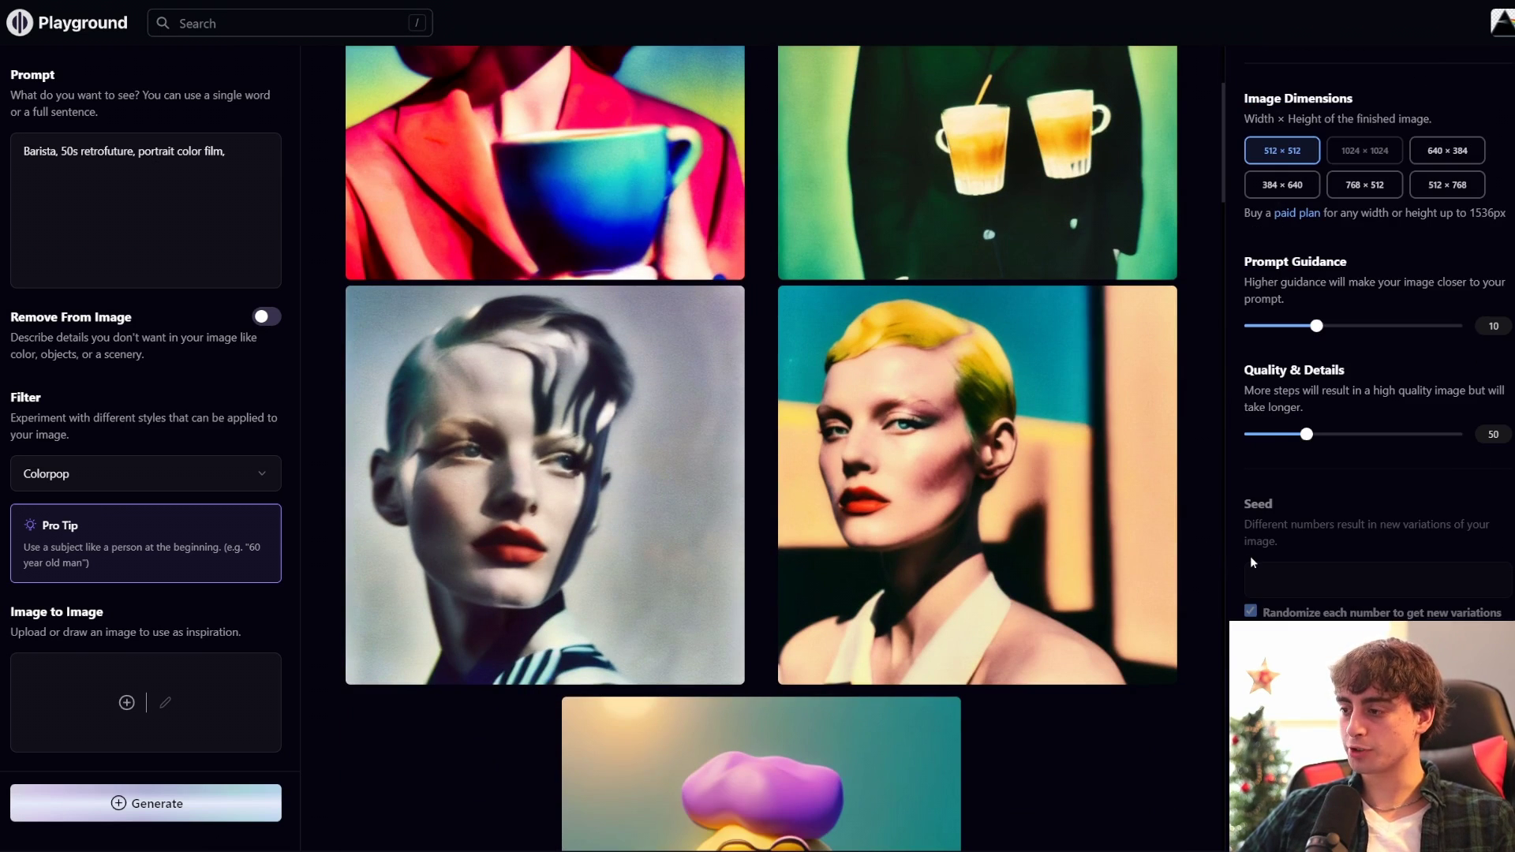
scroll(1178, 567, up, 2)
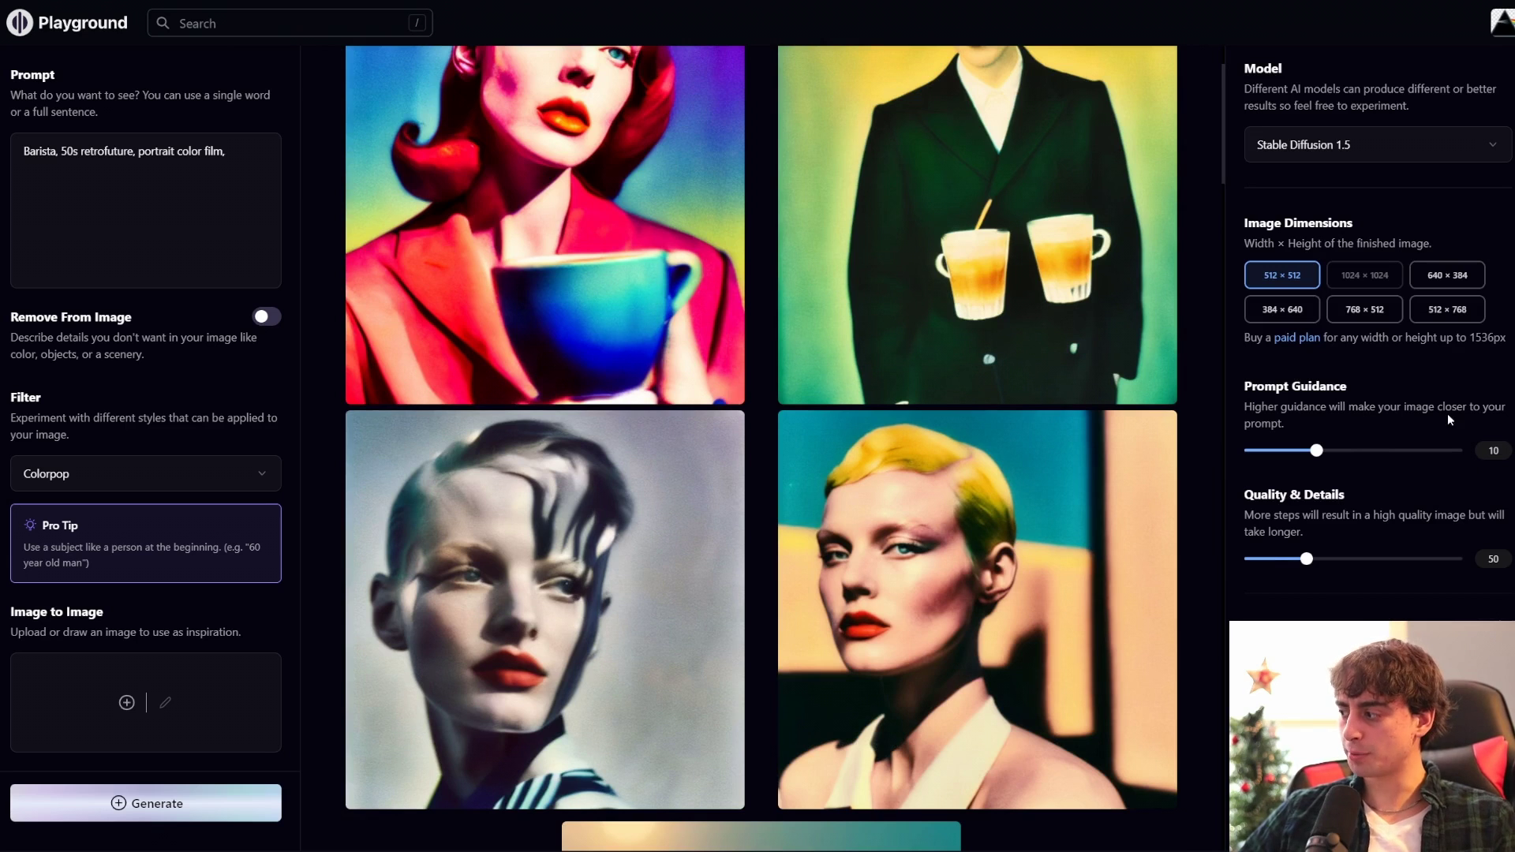
scroll(1342, 351, up, 1)
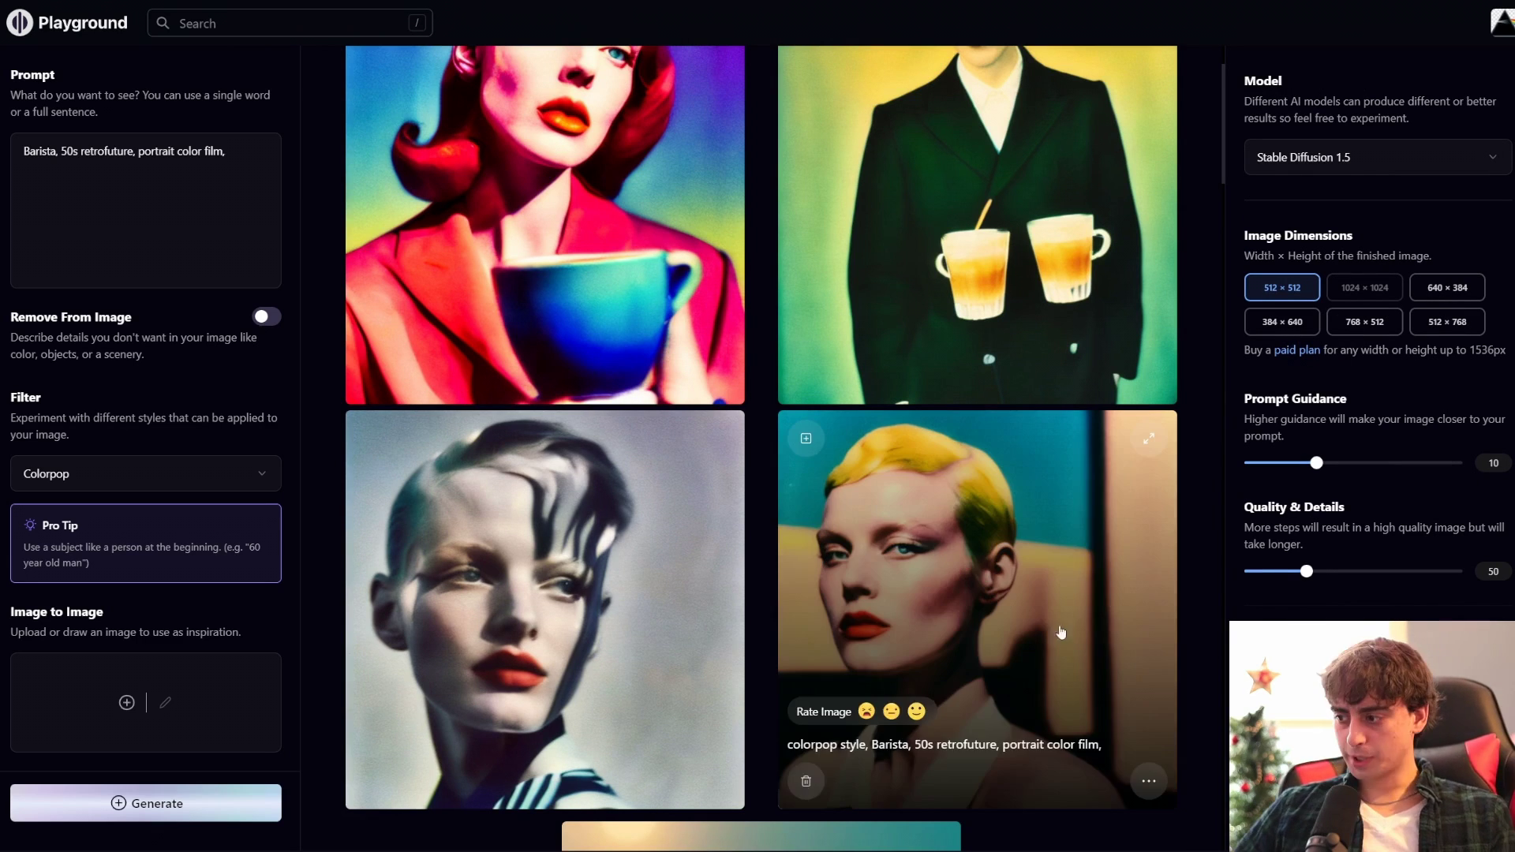
scroll(1083, 620, up, 1)
scroll(1083, 621, down, 1)
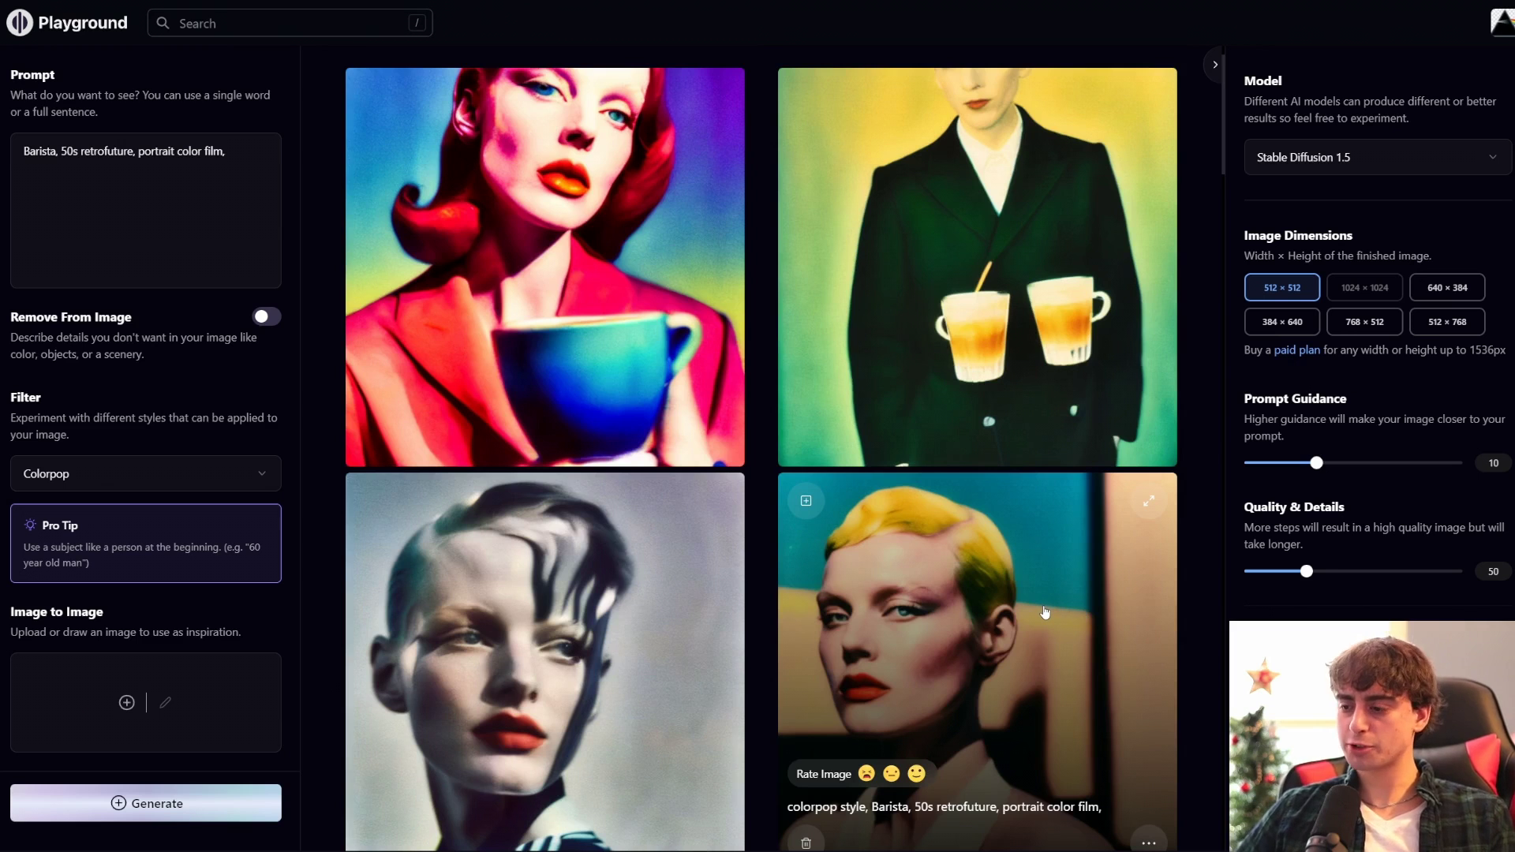
scroll(1045, 612, down, 2)
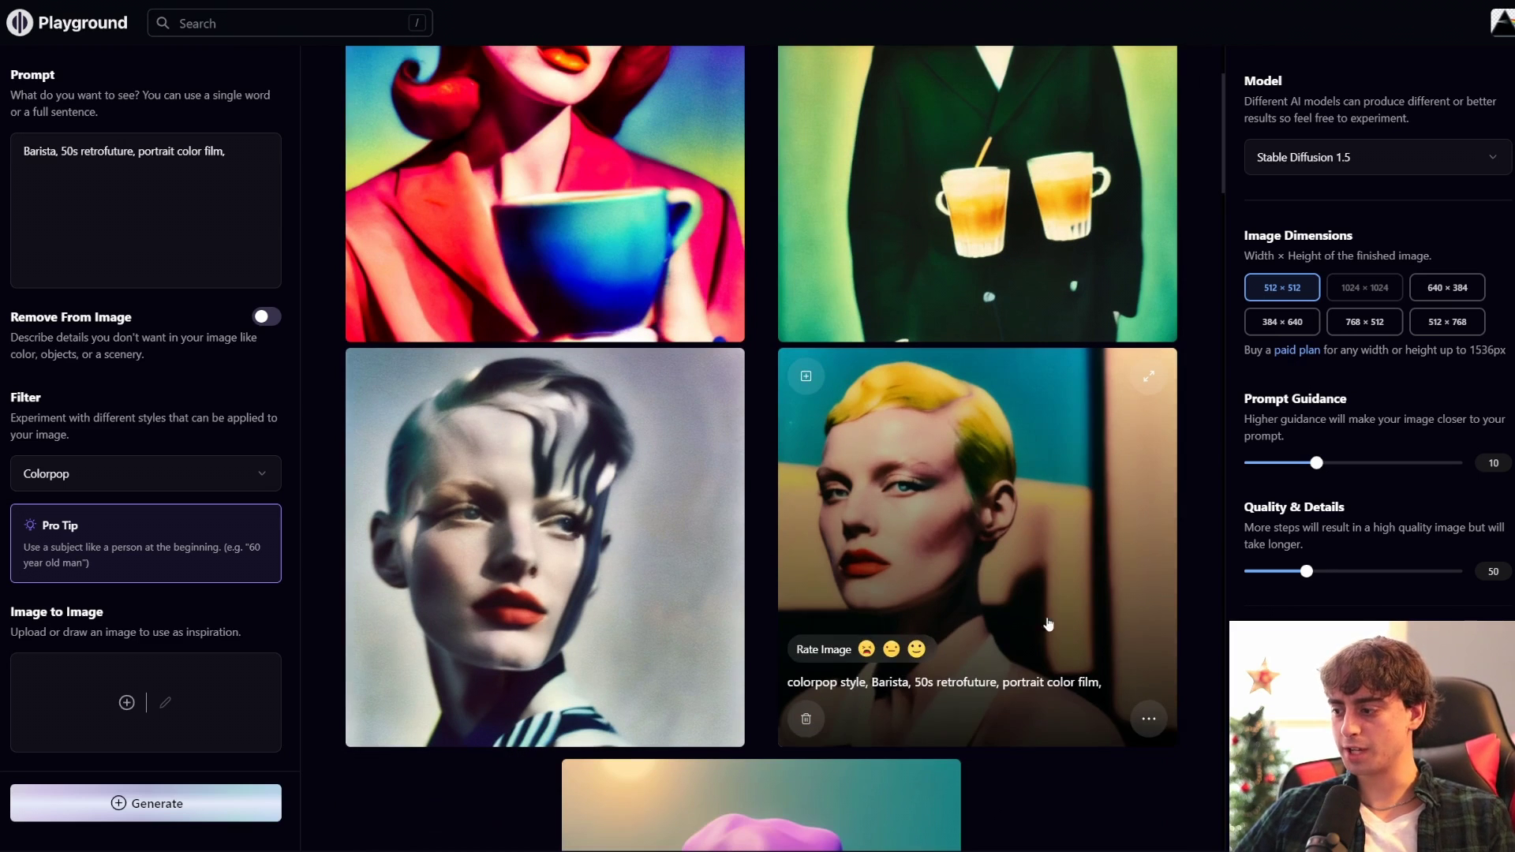
click(1160, 614)
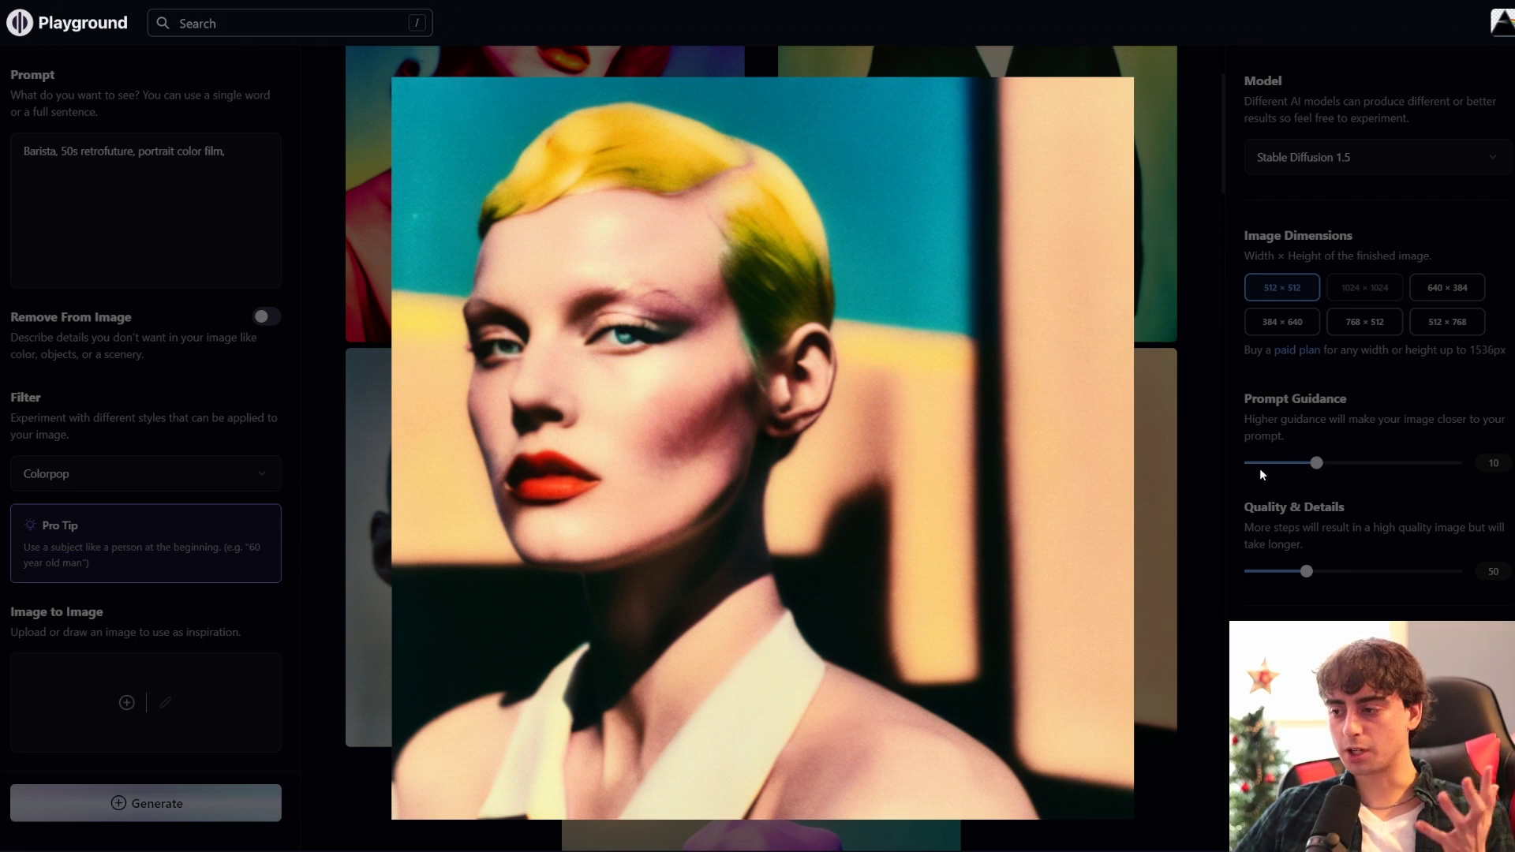
click(1251, 483)
click(716, 377)
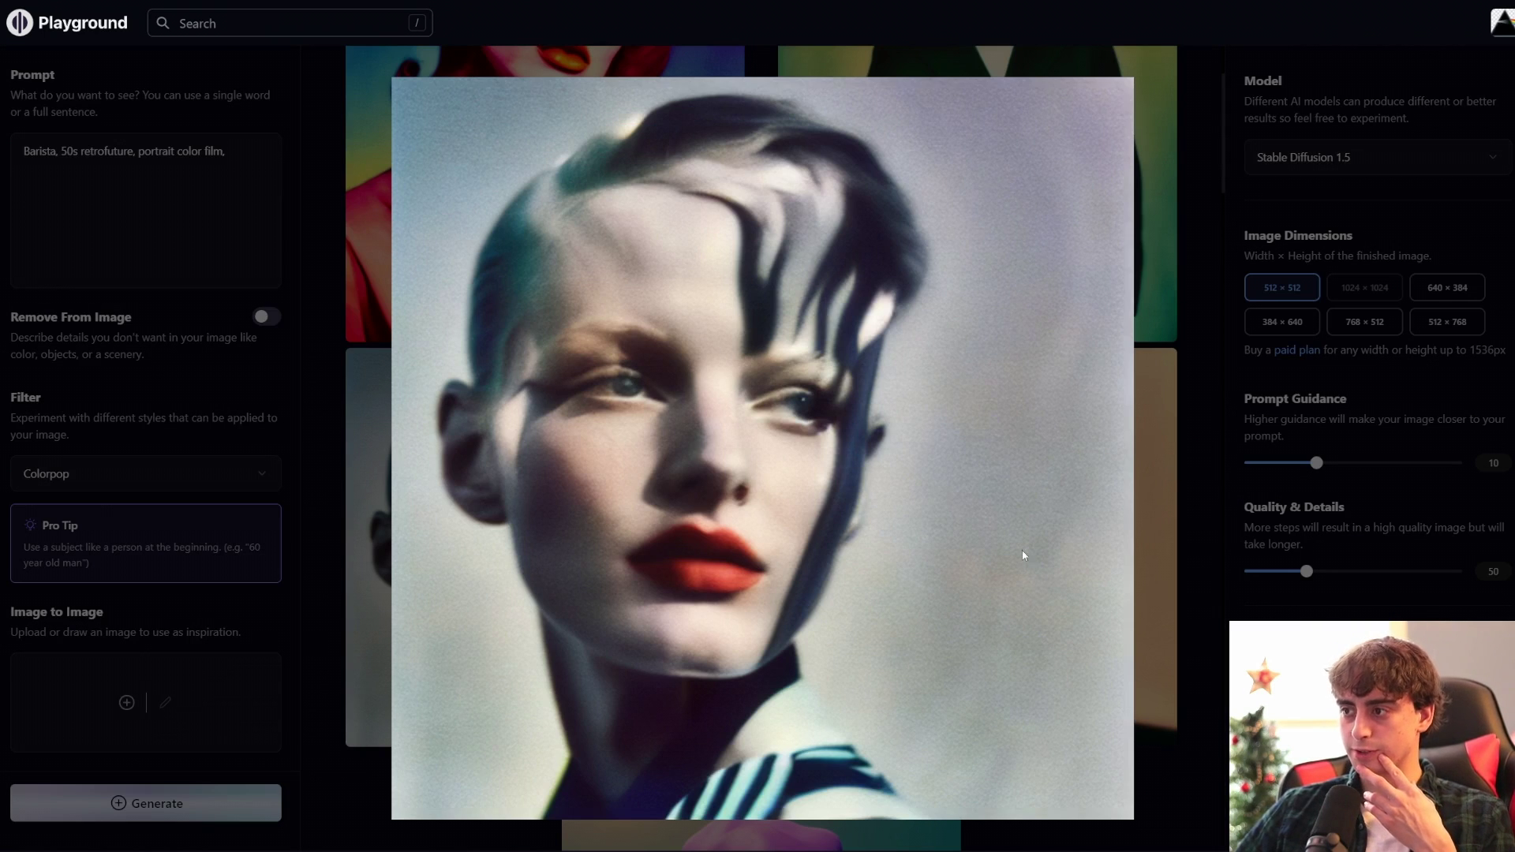
key(Escape)
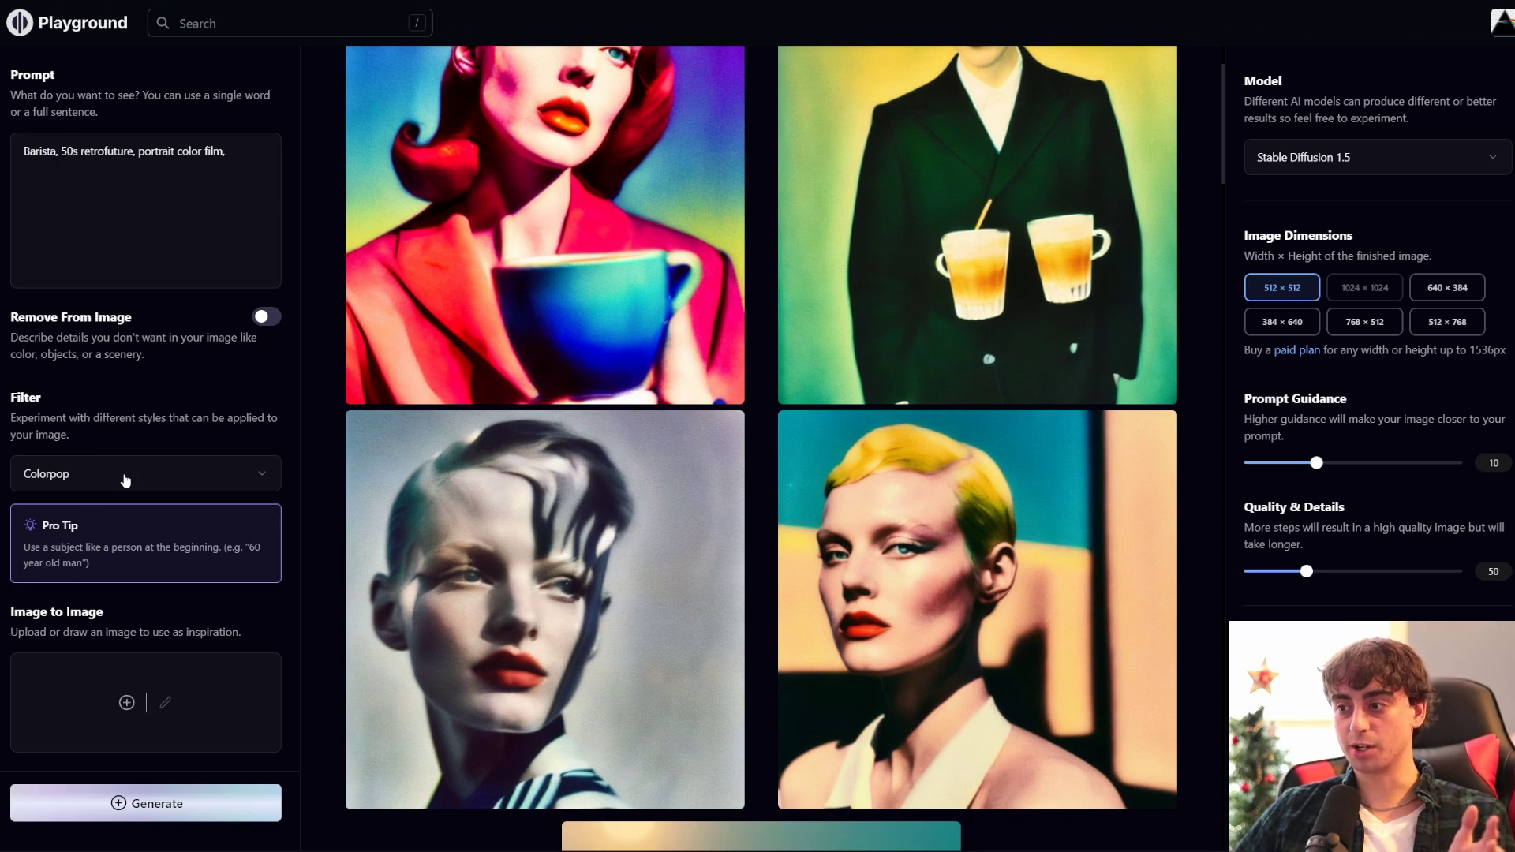
Step: Switch the filter to Retro Futurism and generate images from the prompt "Barista, 50s retrofuture, portrait color film,"
click(125, 479)
click(379, 655)
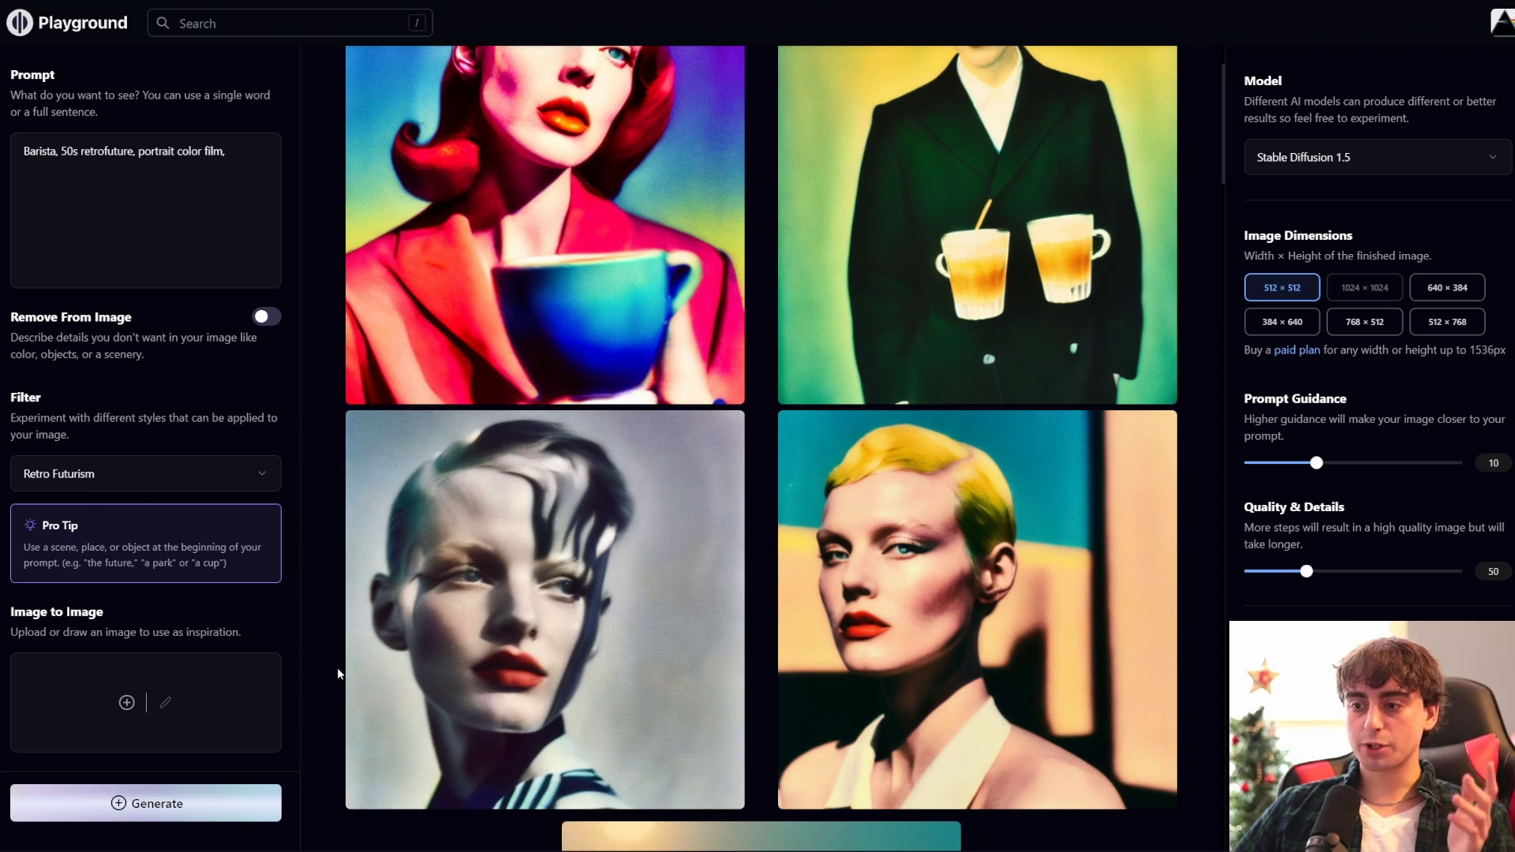
click(181, 818)
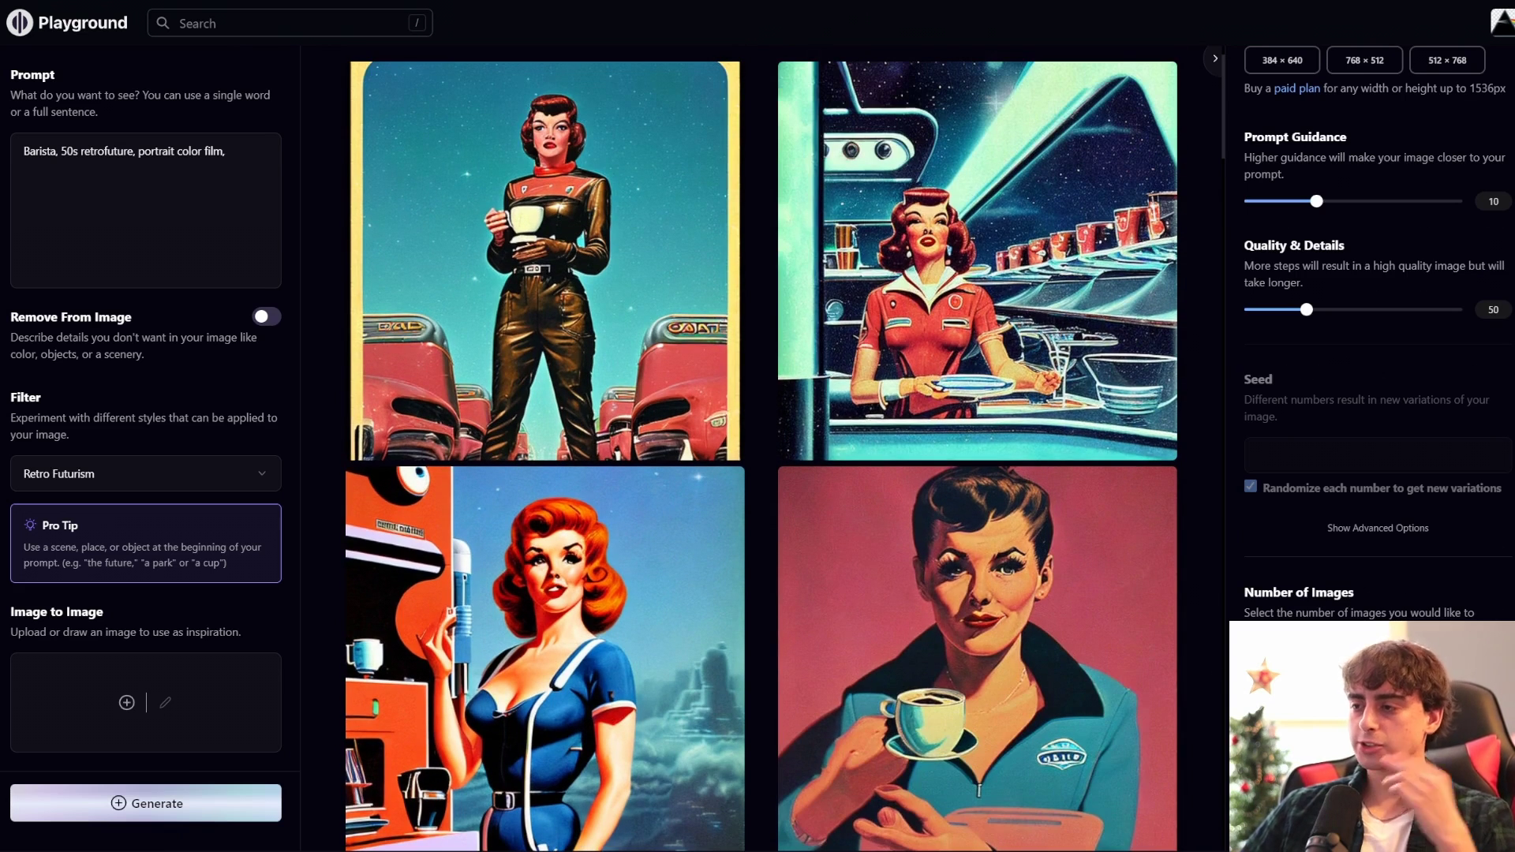
Step: Run face restoration on the full-length barista in the leather suit and on the barista in the teal jacket, closing each preview
scroll(978, 671, down, 1)
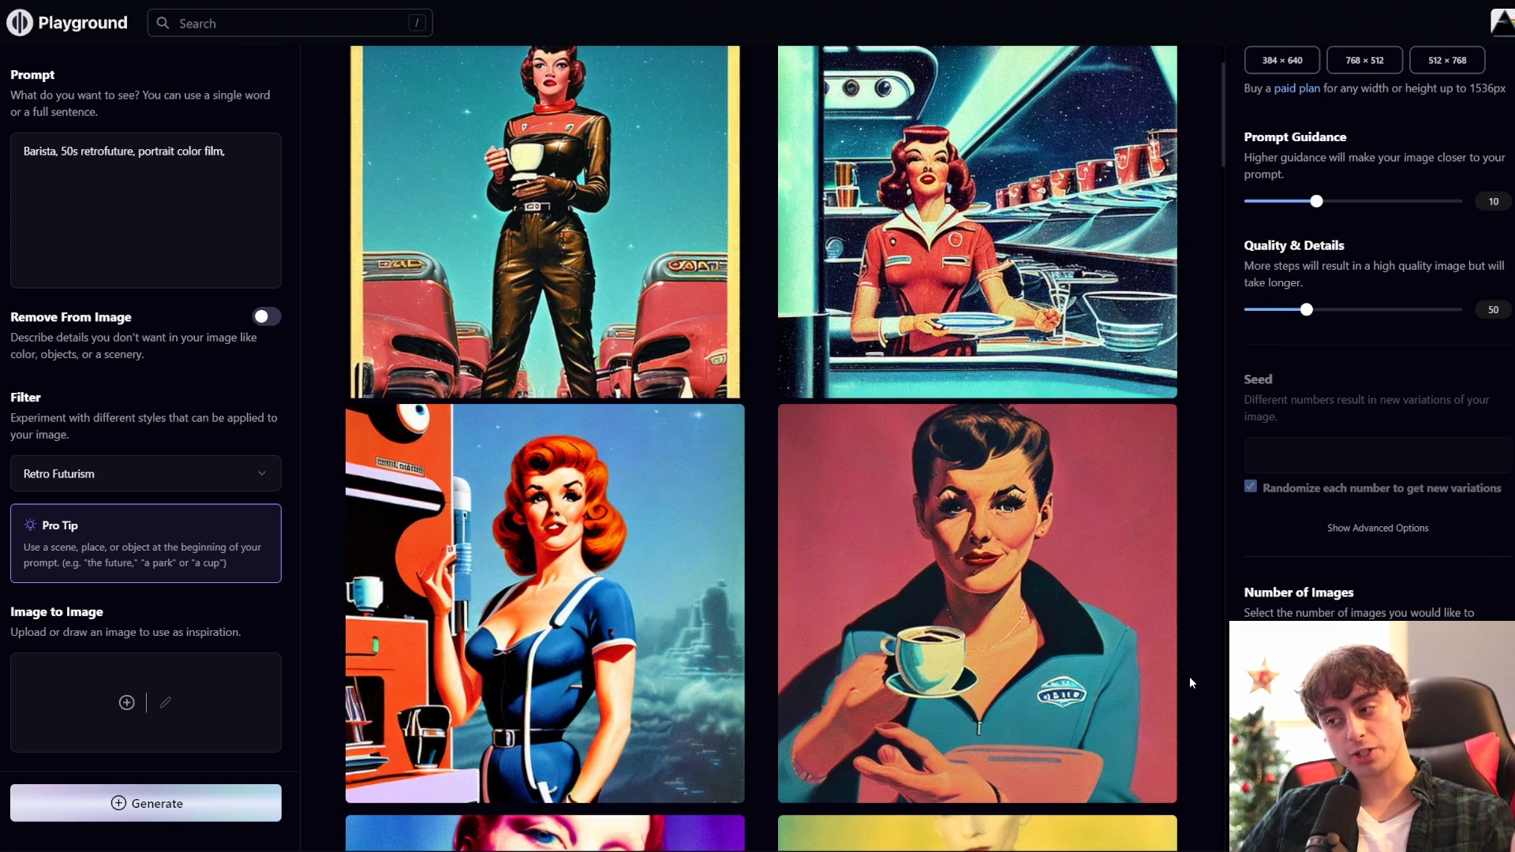
scroll(1219, 674, up, 1)
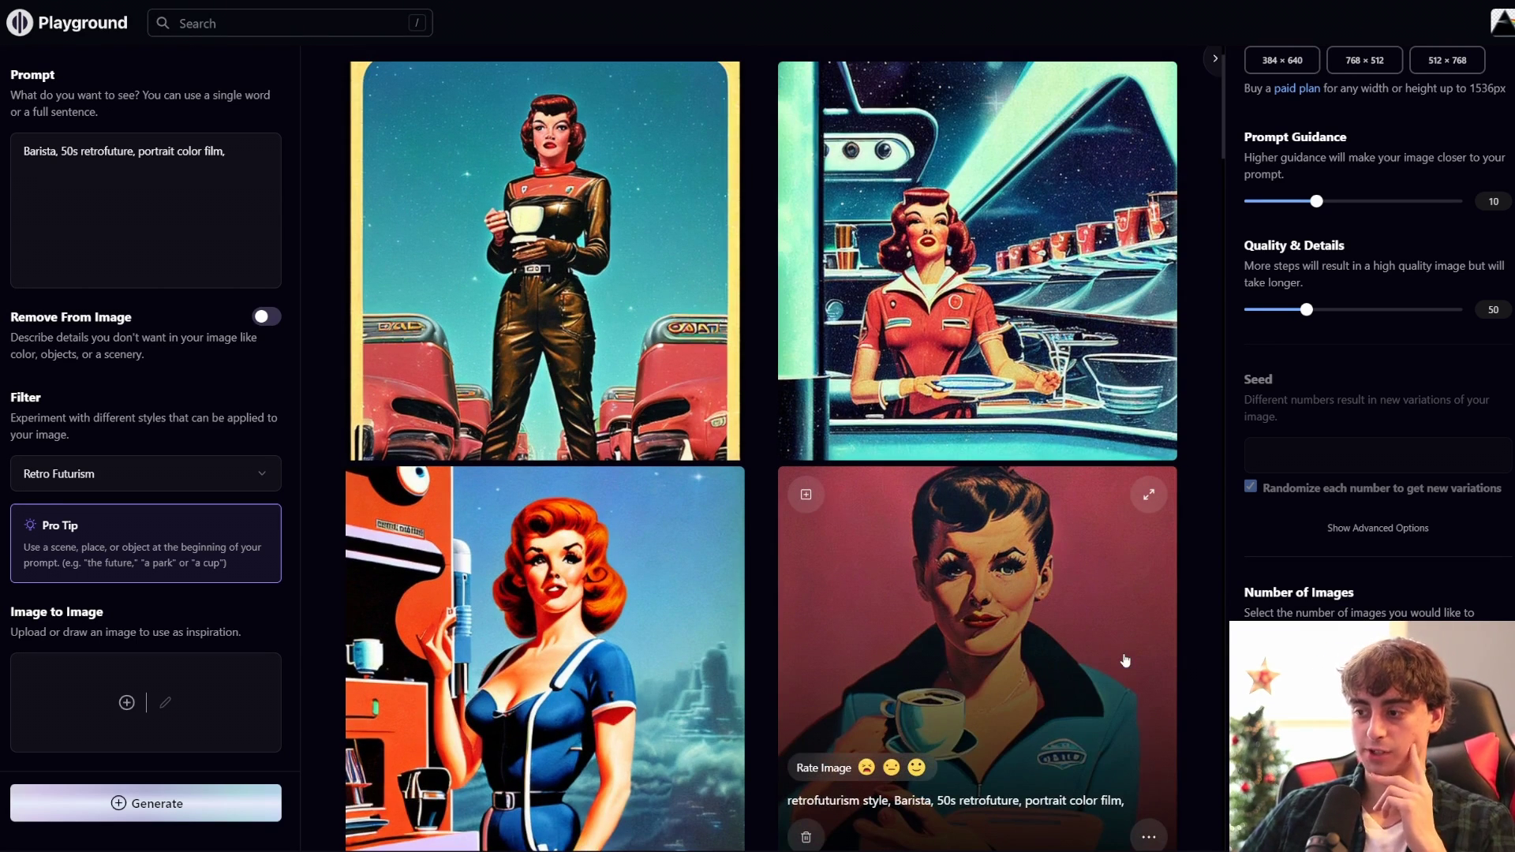
scroll(979, 711, down, 1)
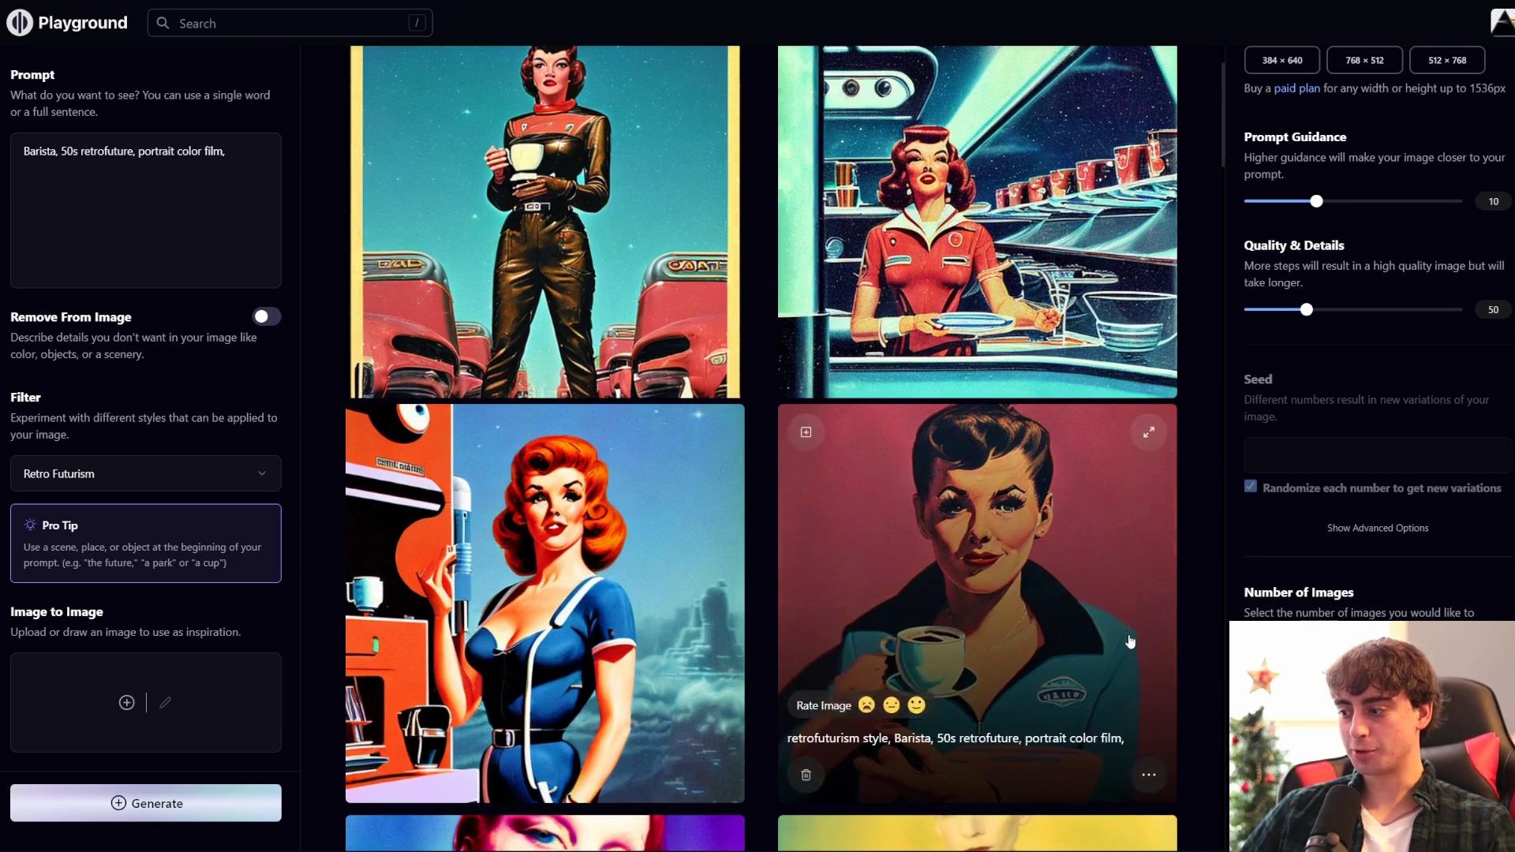
scroll(643, 428, up, 1)
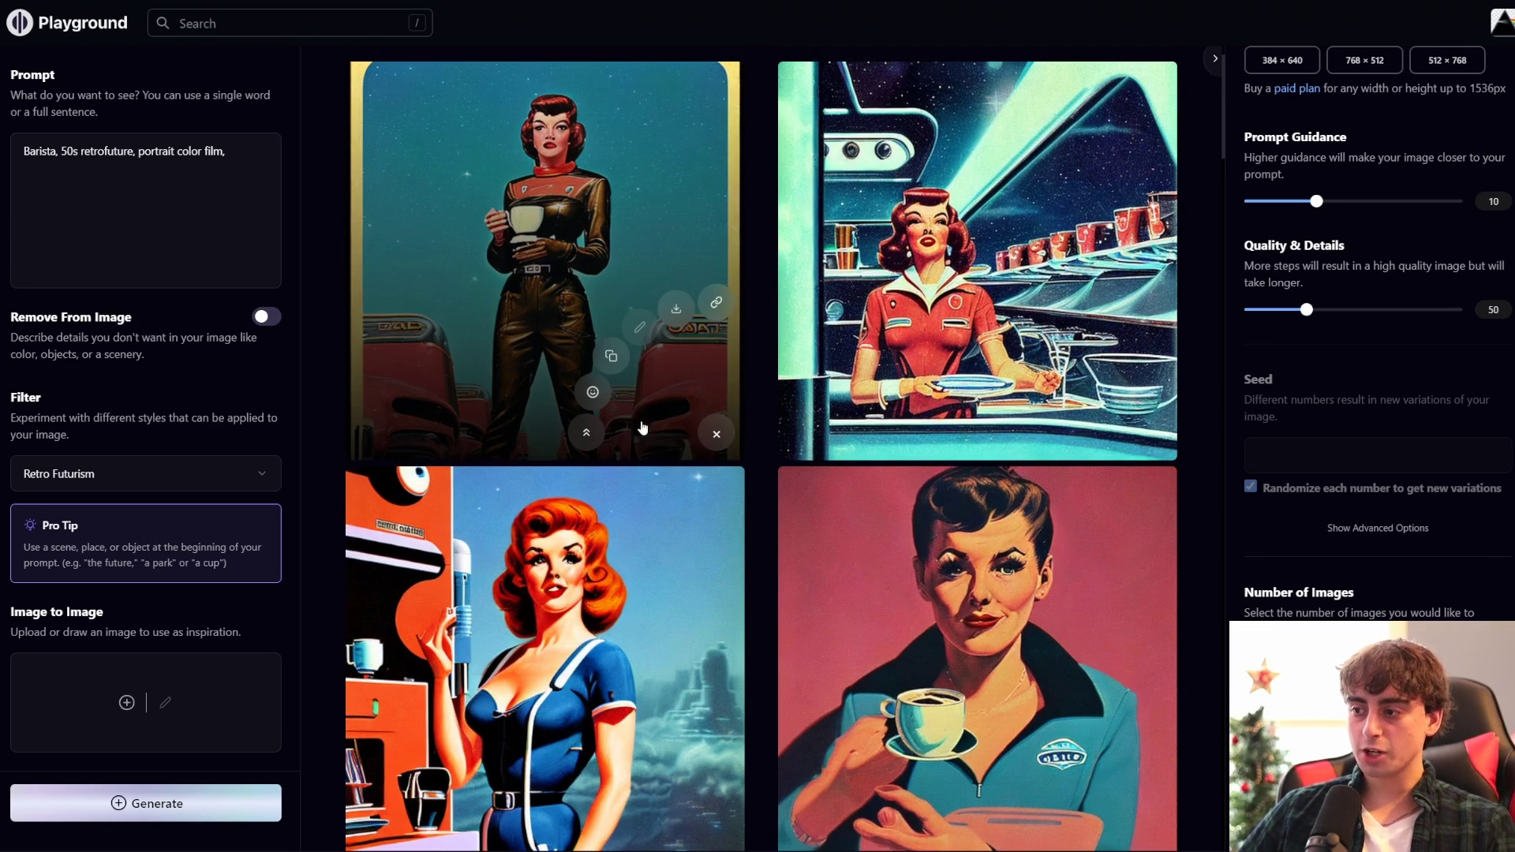
click(593, 393)
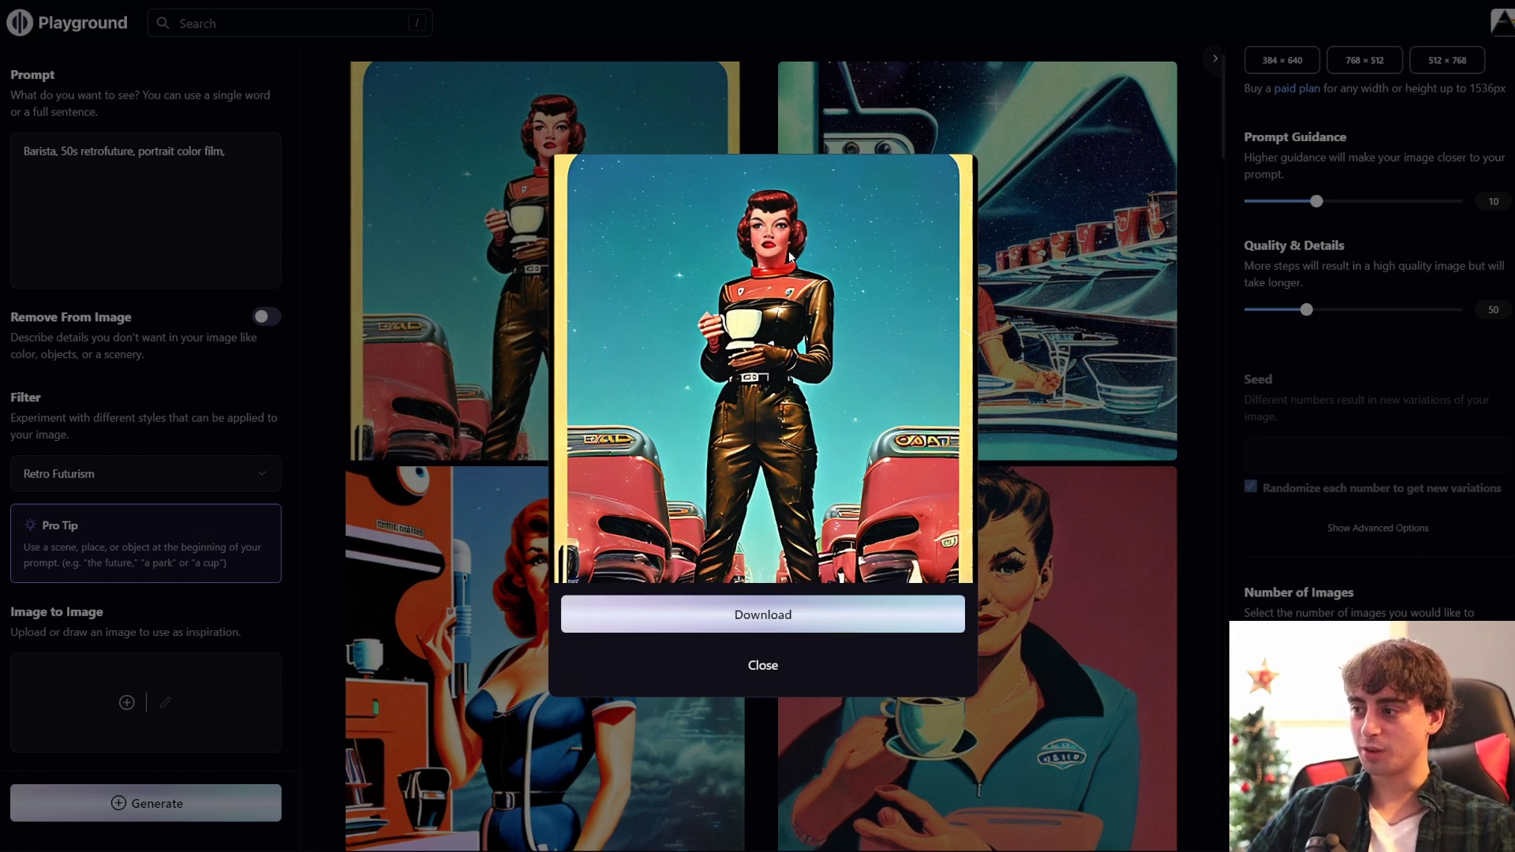
click(784, 677)
click(1025, 614)
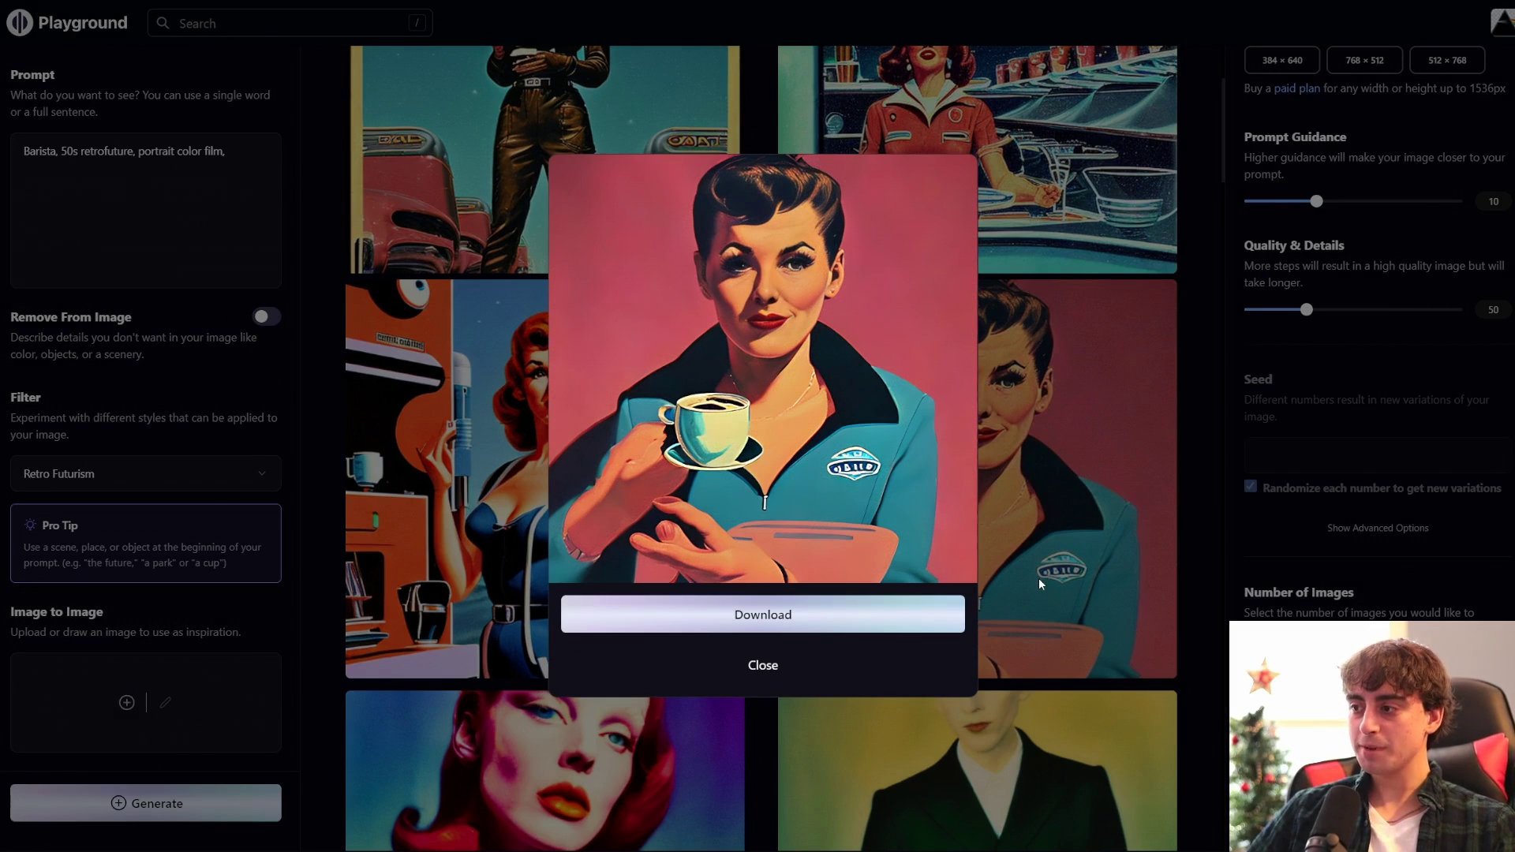
click(794, 672)
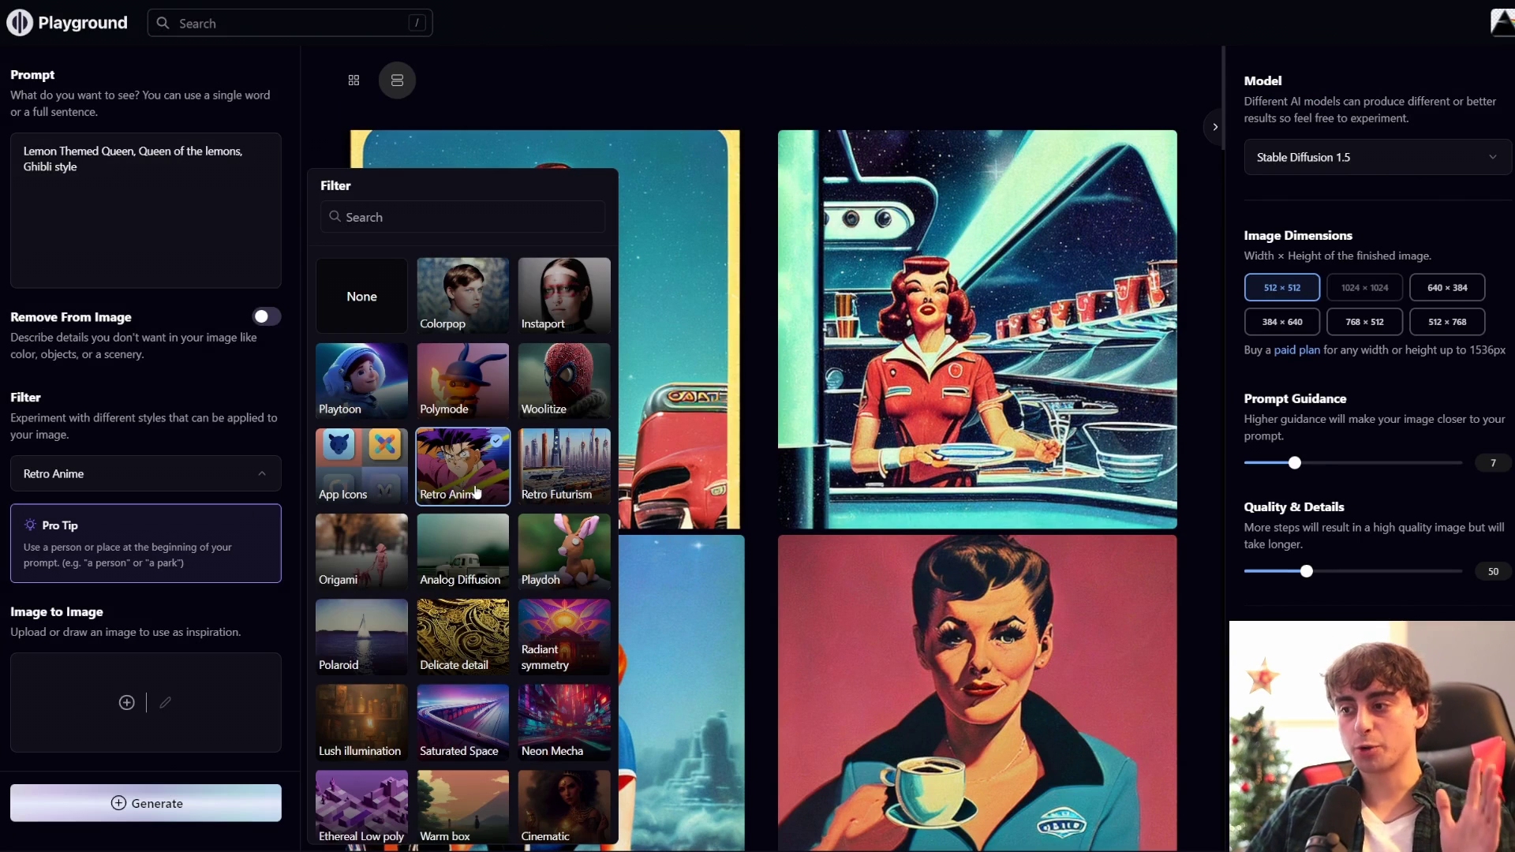
Step: Apply the Retro Anime filter to "Lemon Themed Queen, Queen of the lemons, Ghibli style" and set the image dimensions to 640 × 384
click(476, 493)
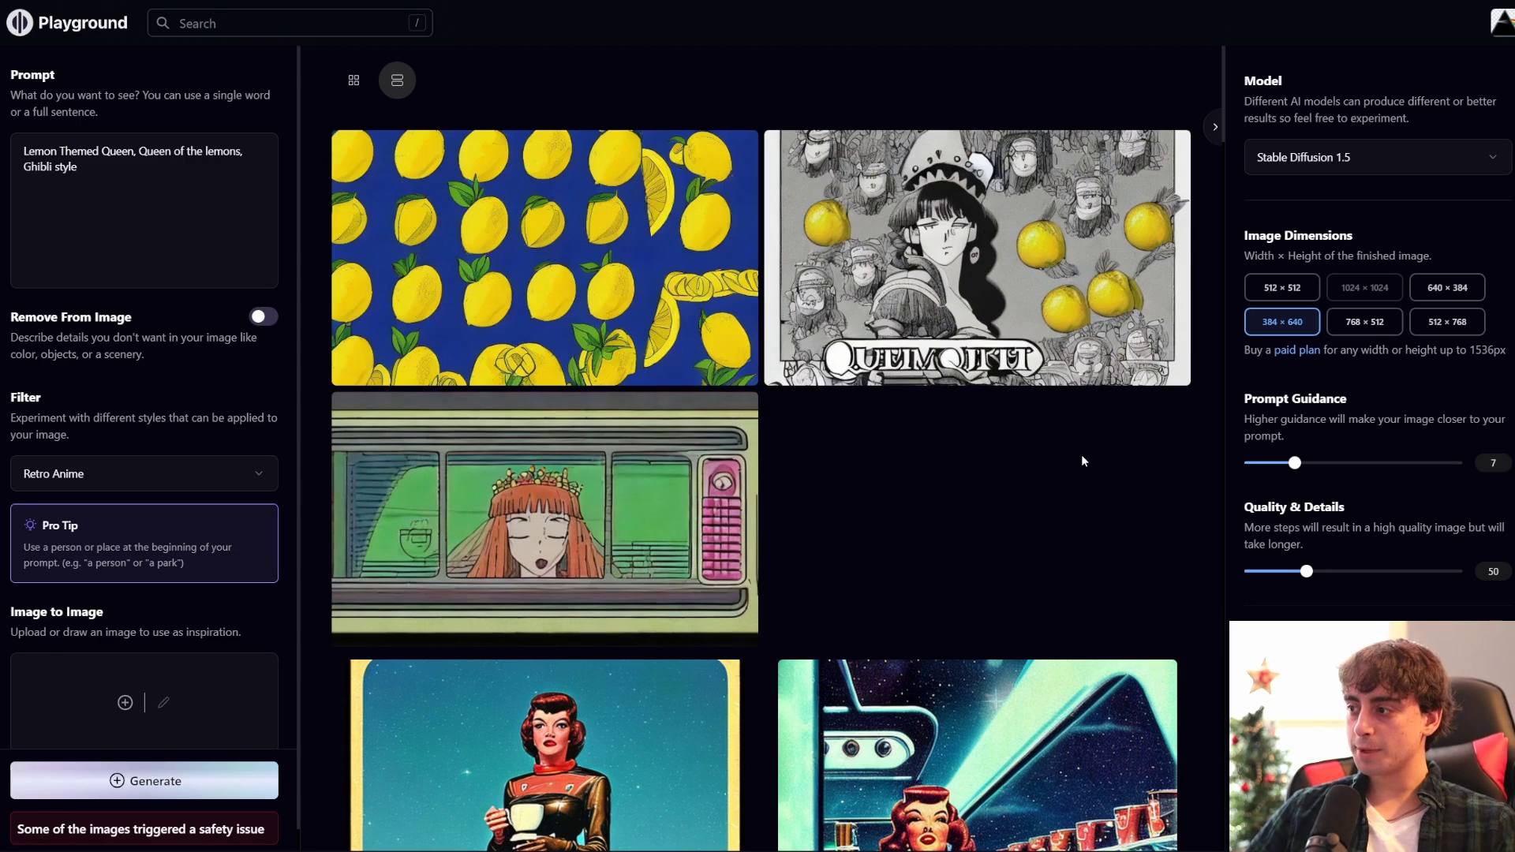
click(1449, 292)
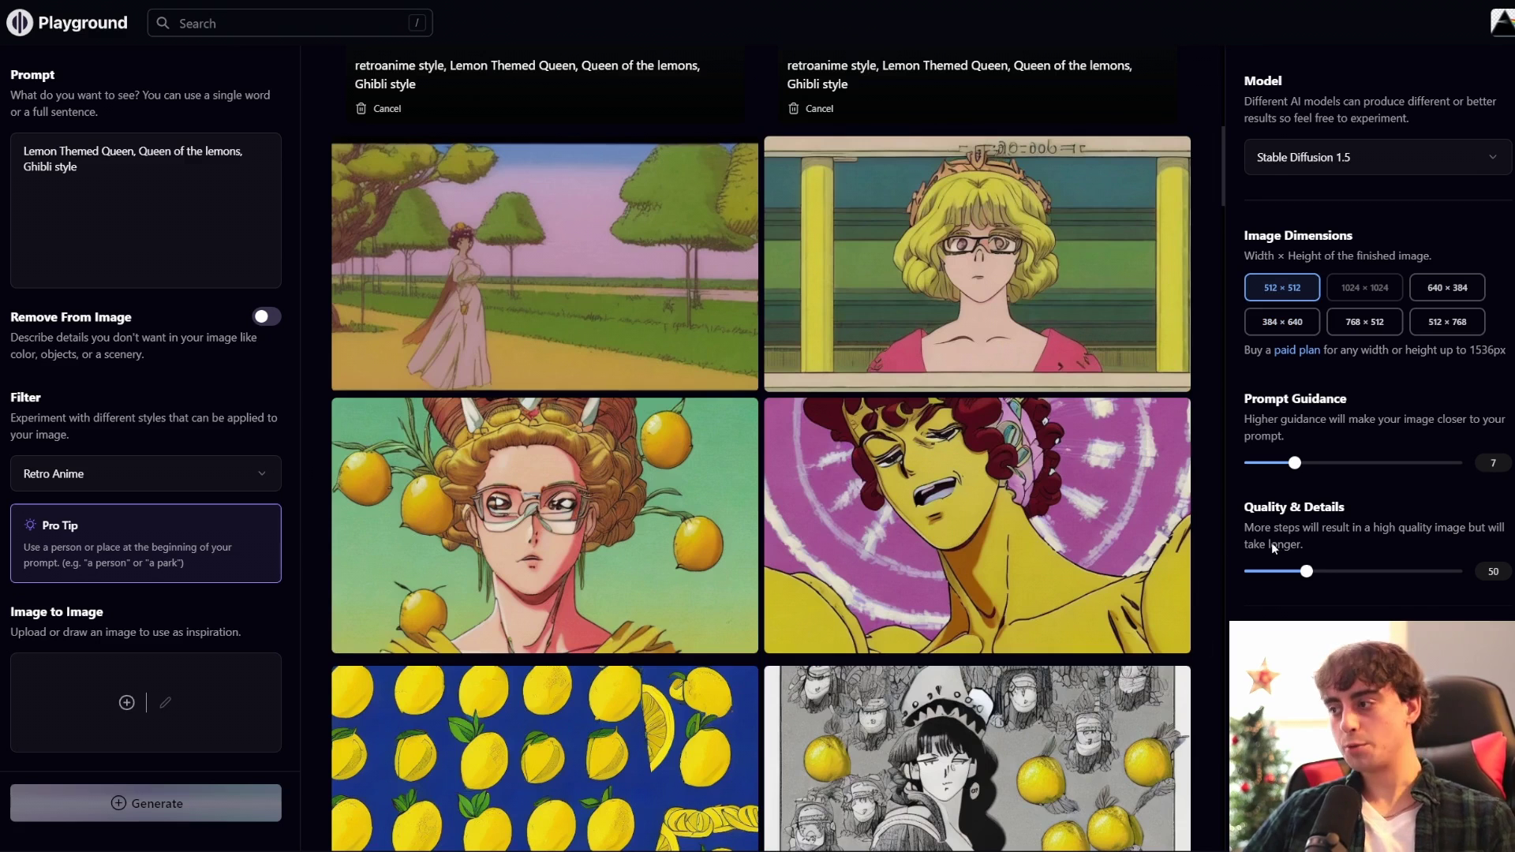
click(1448, 287)
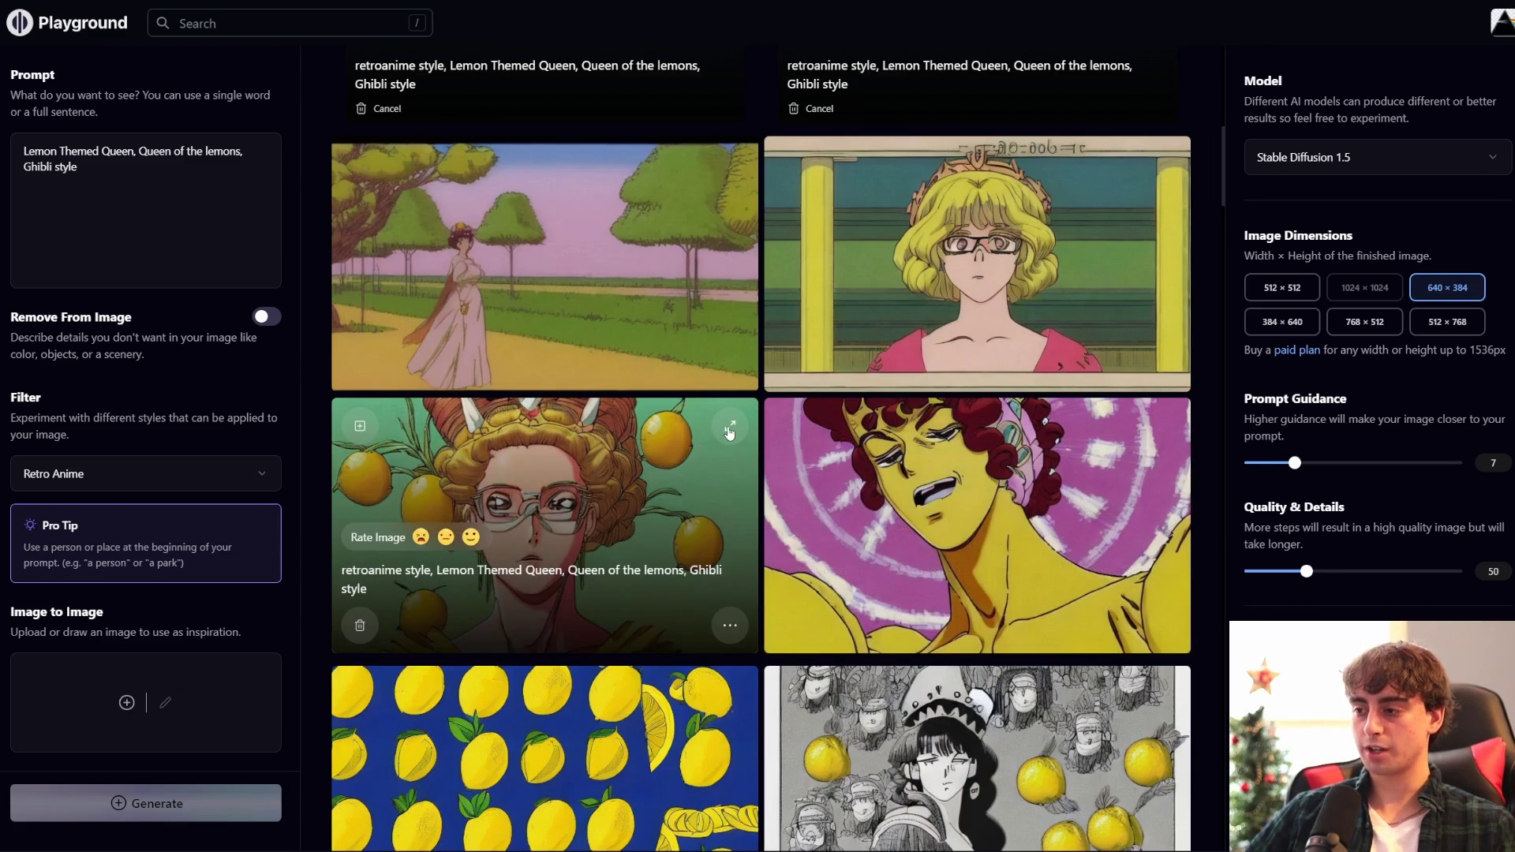
Step: View the bespectacled, blonde and purple-dressed lemon queens at a larger size, and browse back through the earlier generations
click(715, 438)
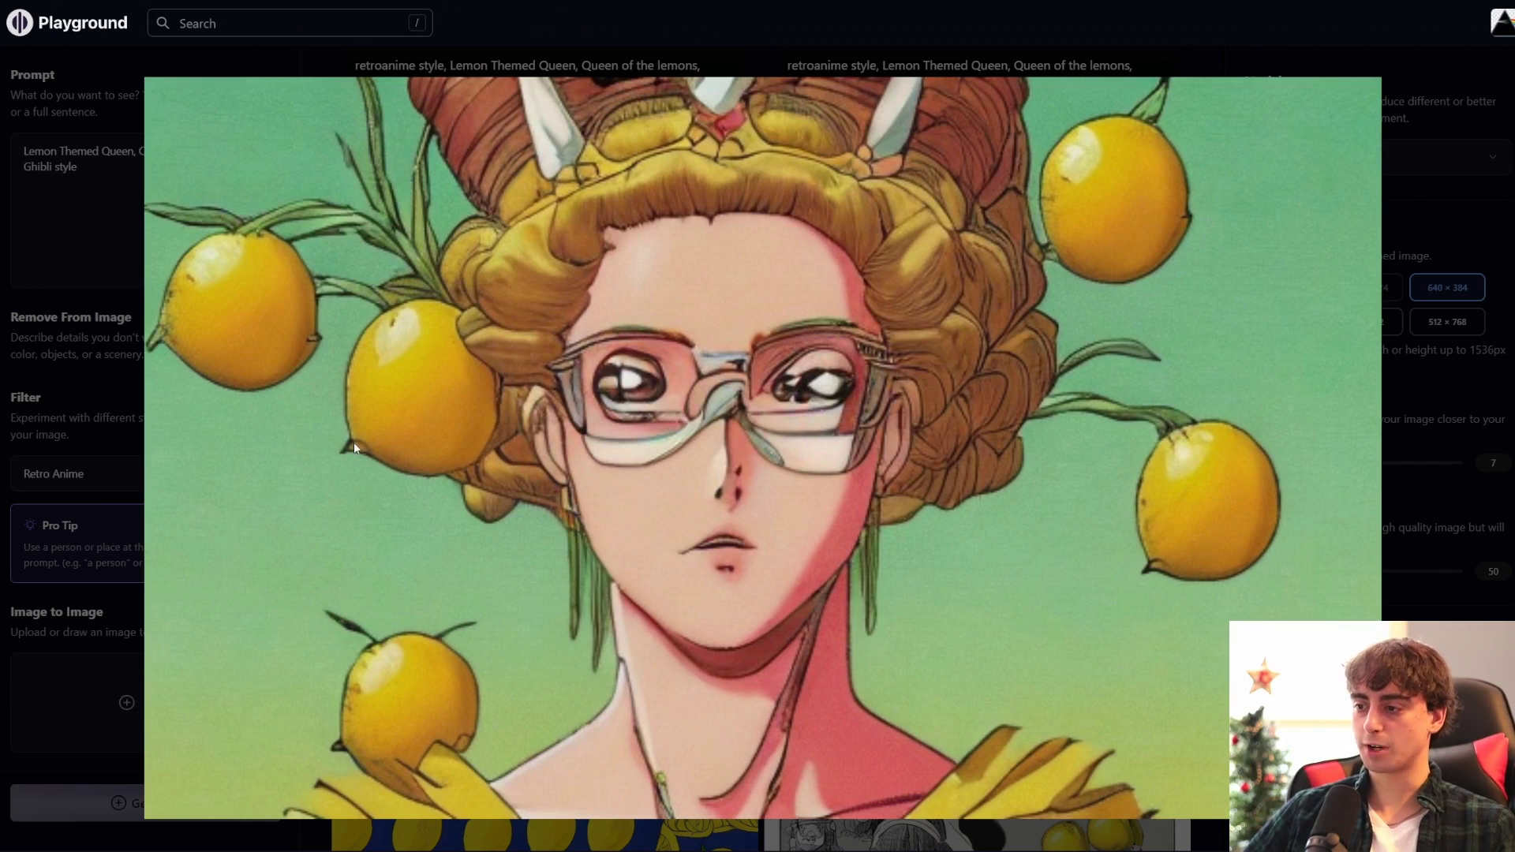
click(1491, 495)
click(1163, 163)
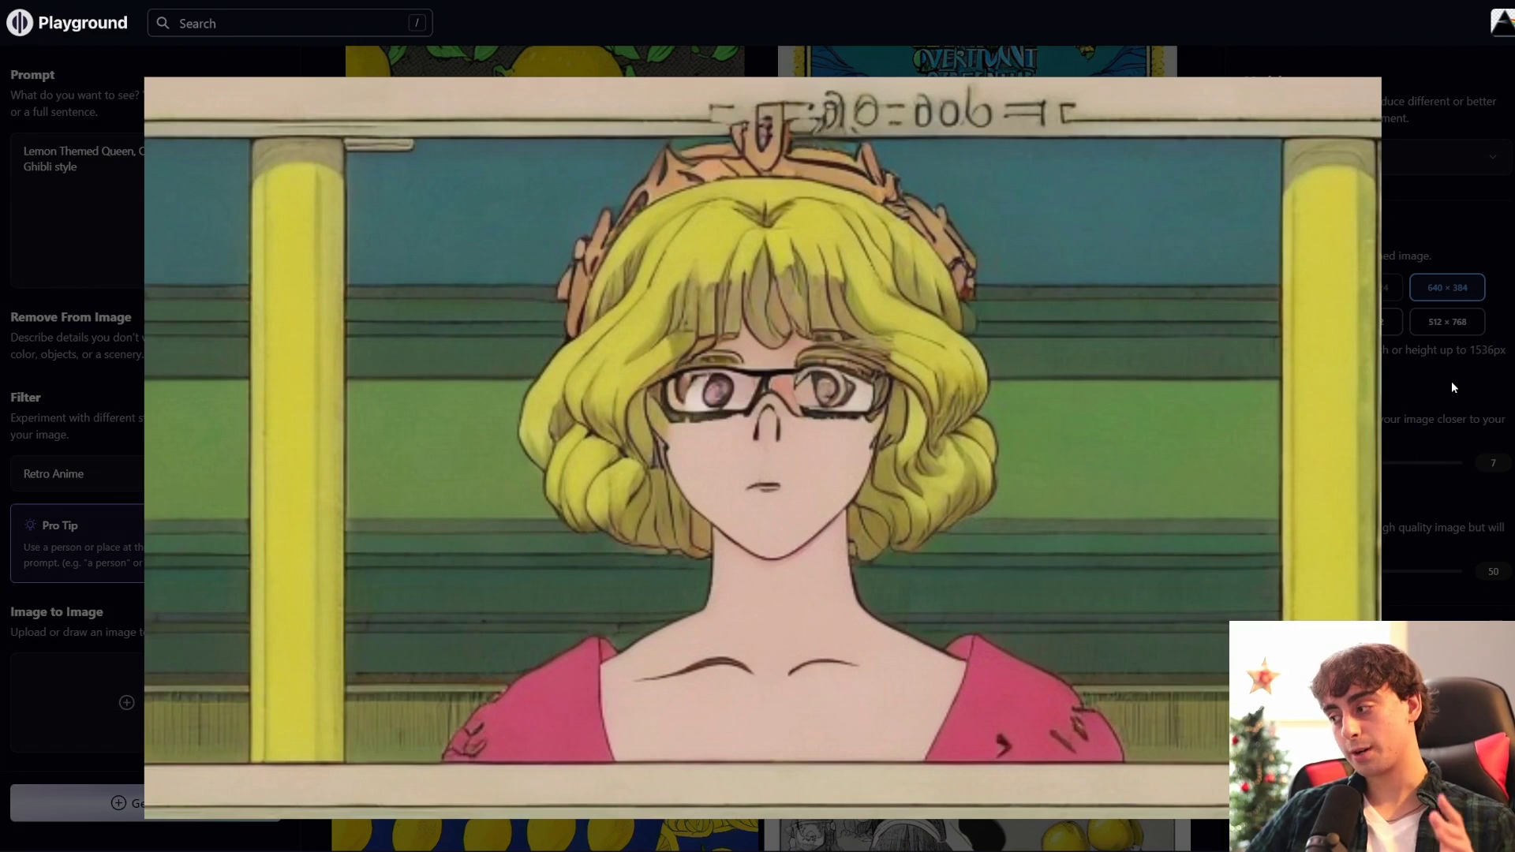
click(1455, 351)
scroll(1265, 482, up, 2)
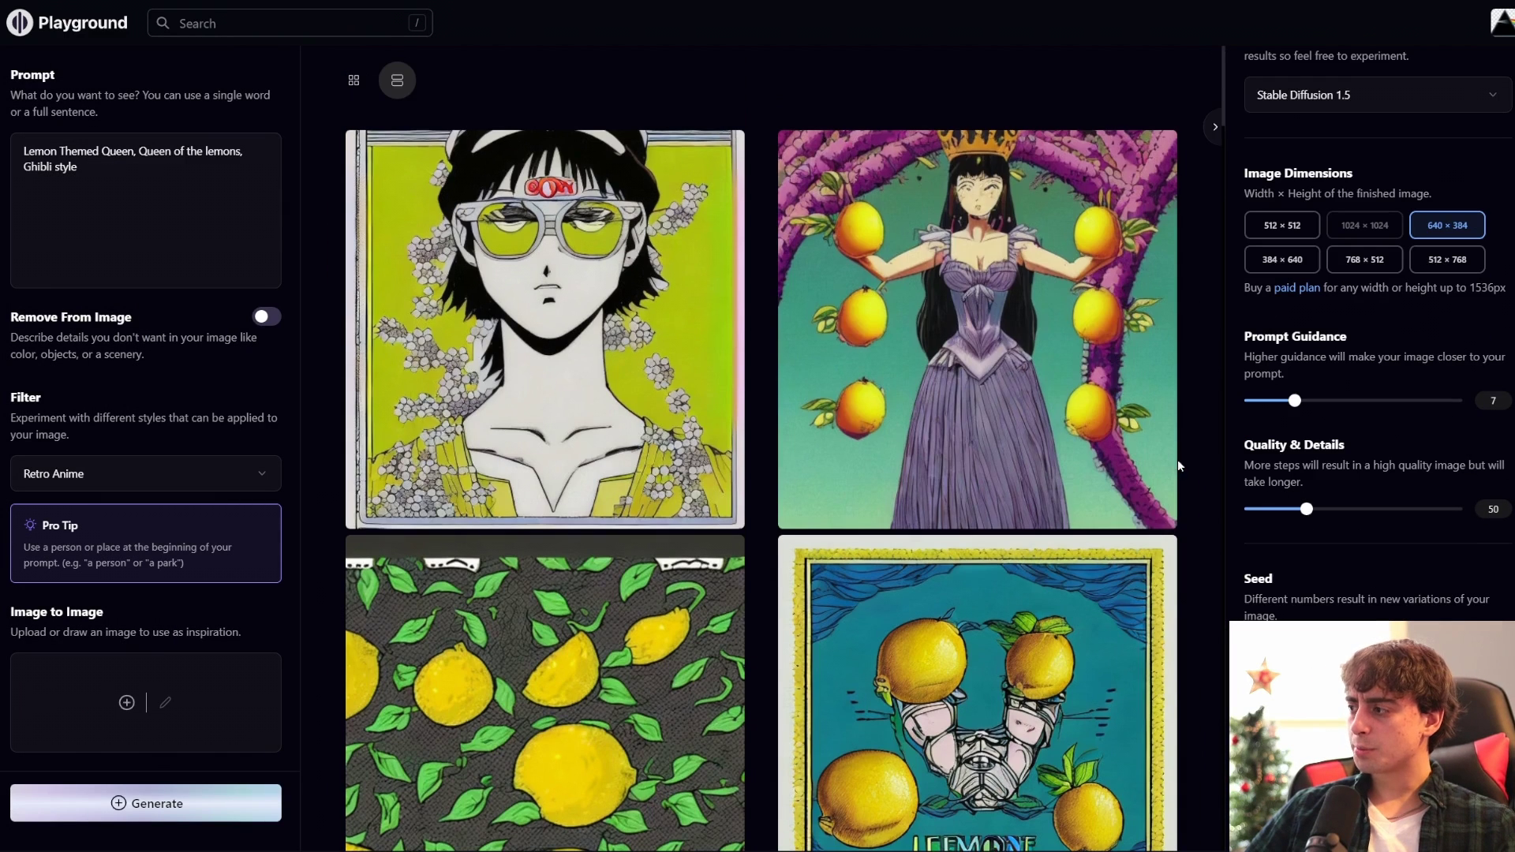
click(1146, 159)
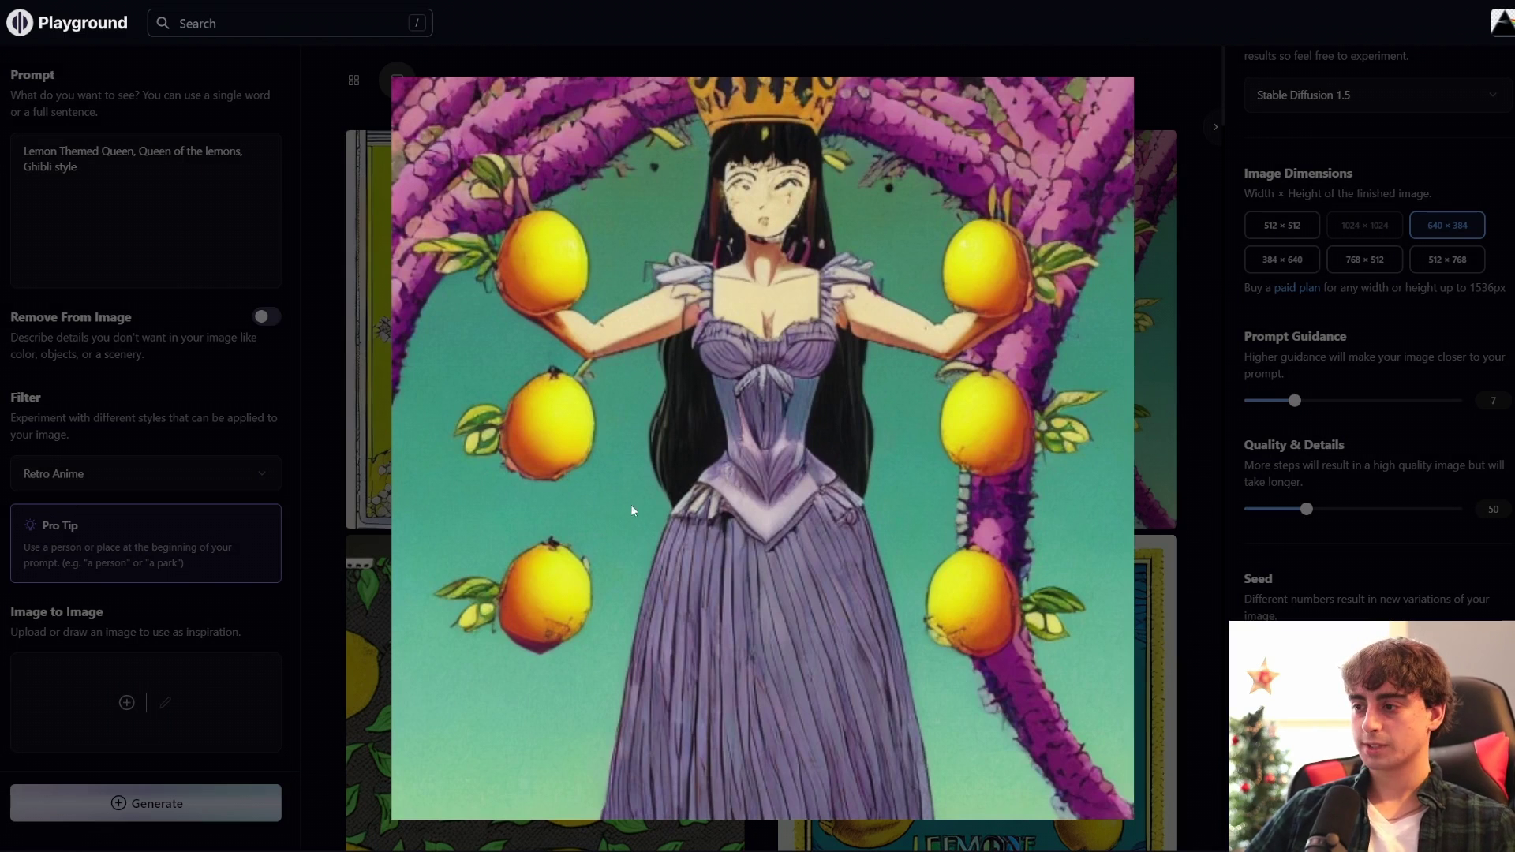
click(1206, 415)
scroll(865, 534, down, 10)
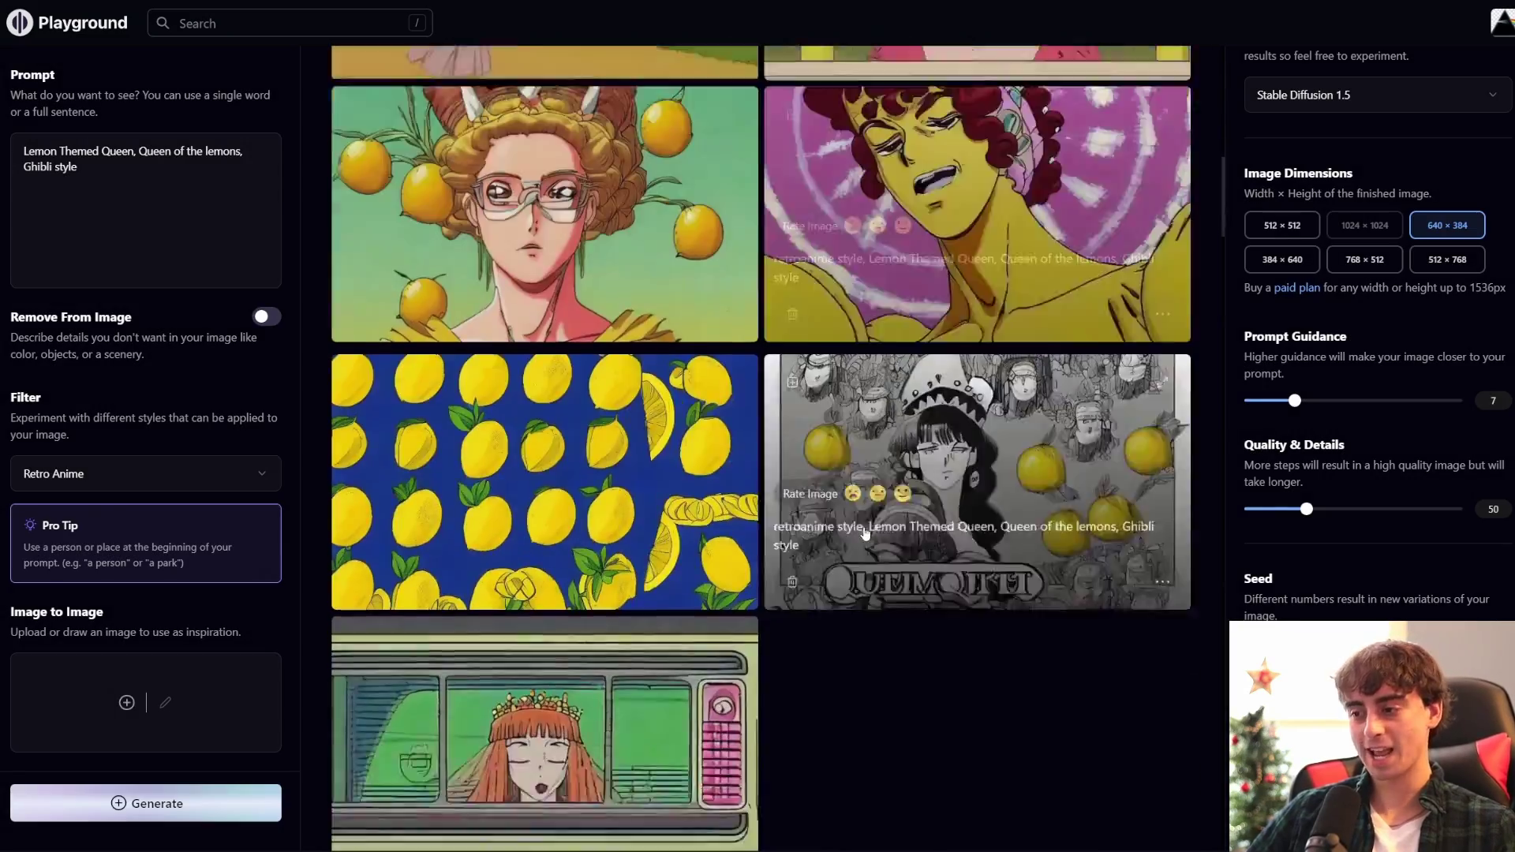
scroll(865, 534, down, 15)
scroll(947, 537, down, 10)
scroll(944, 531, up, 10)
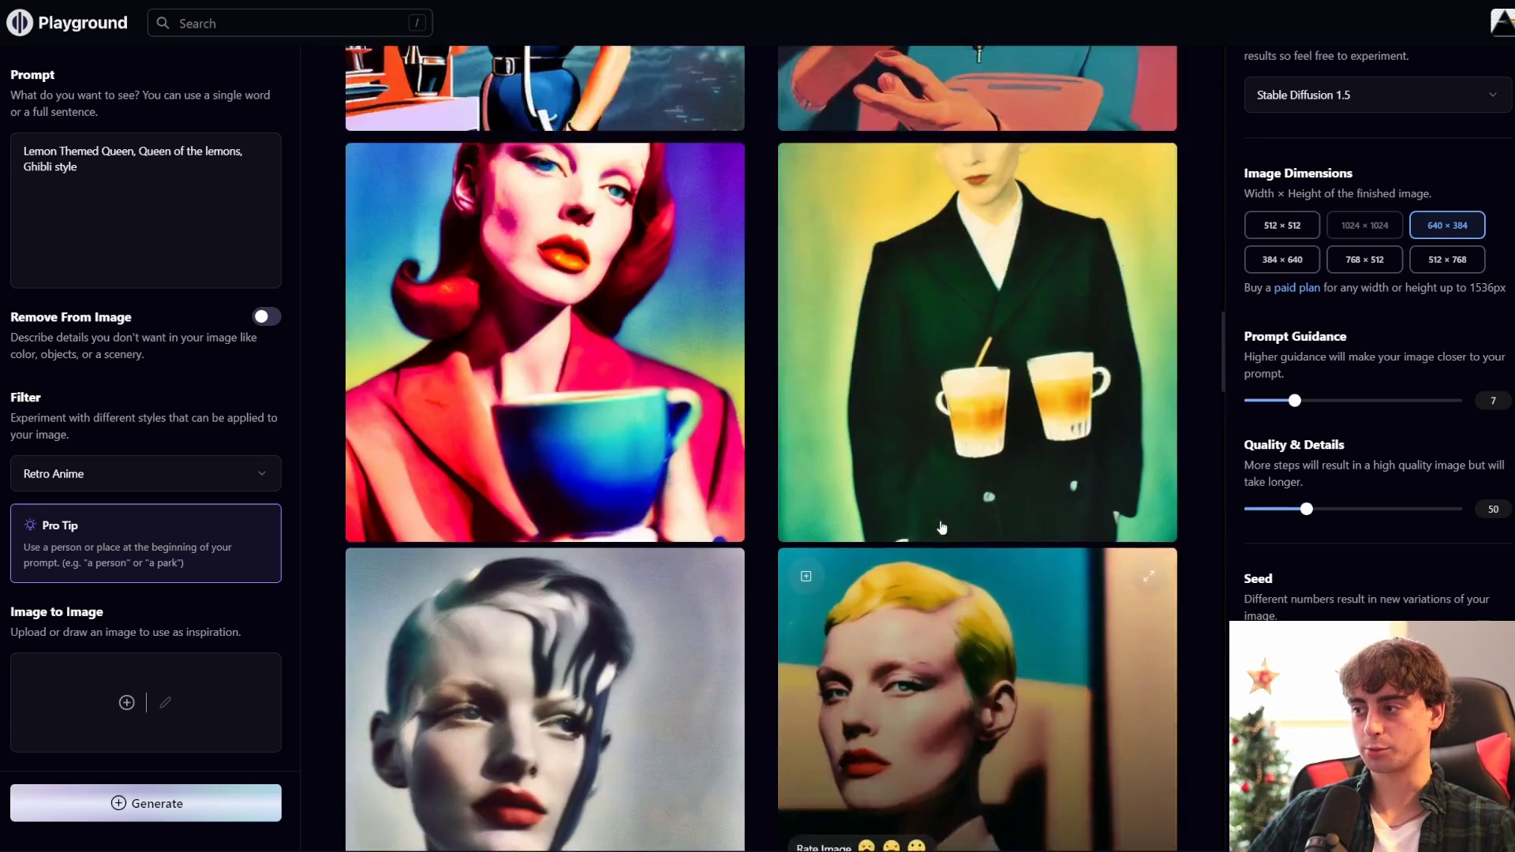
scroll(942, 528, down, 5)
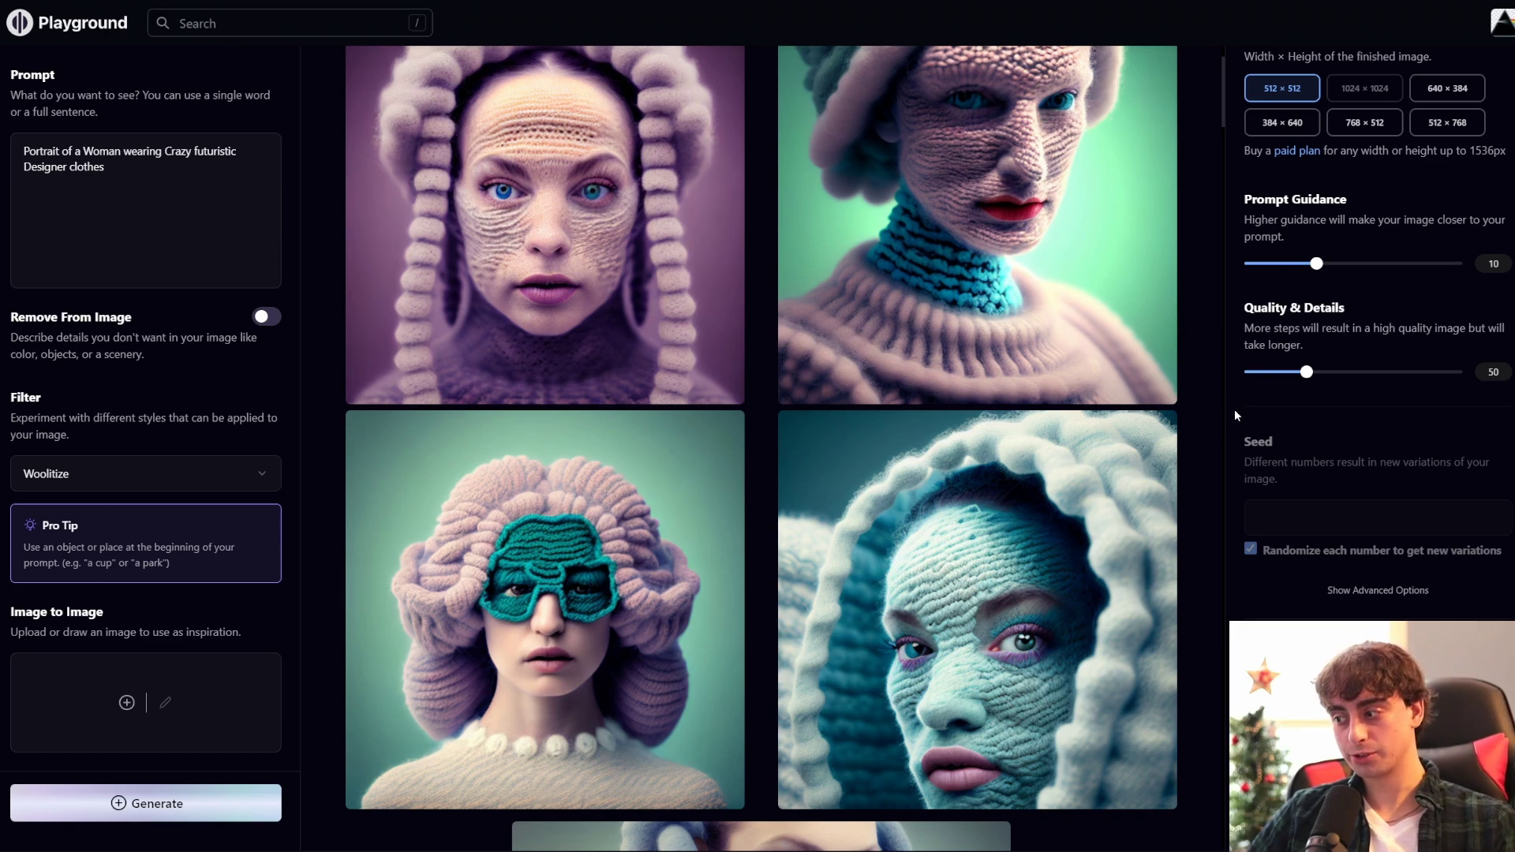
Step: Examine the Woolitize portraits of a woman in futuristic designer clothes and view the wide blue-wool portrait at a larger size
scroll(1145, 442, up, 1)
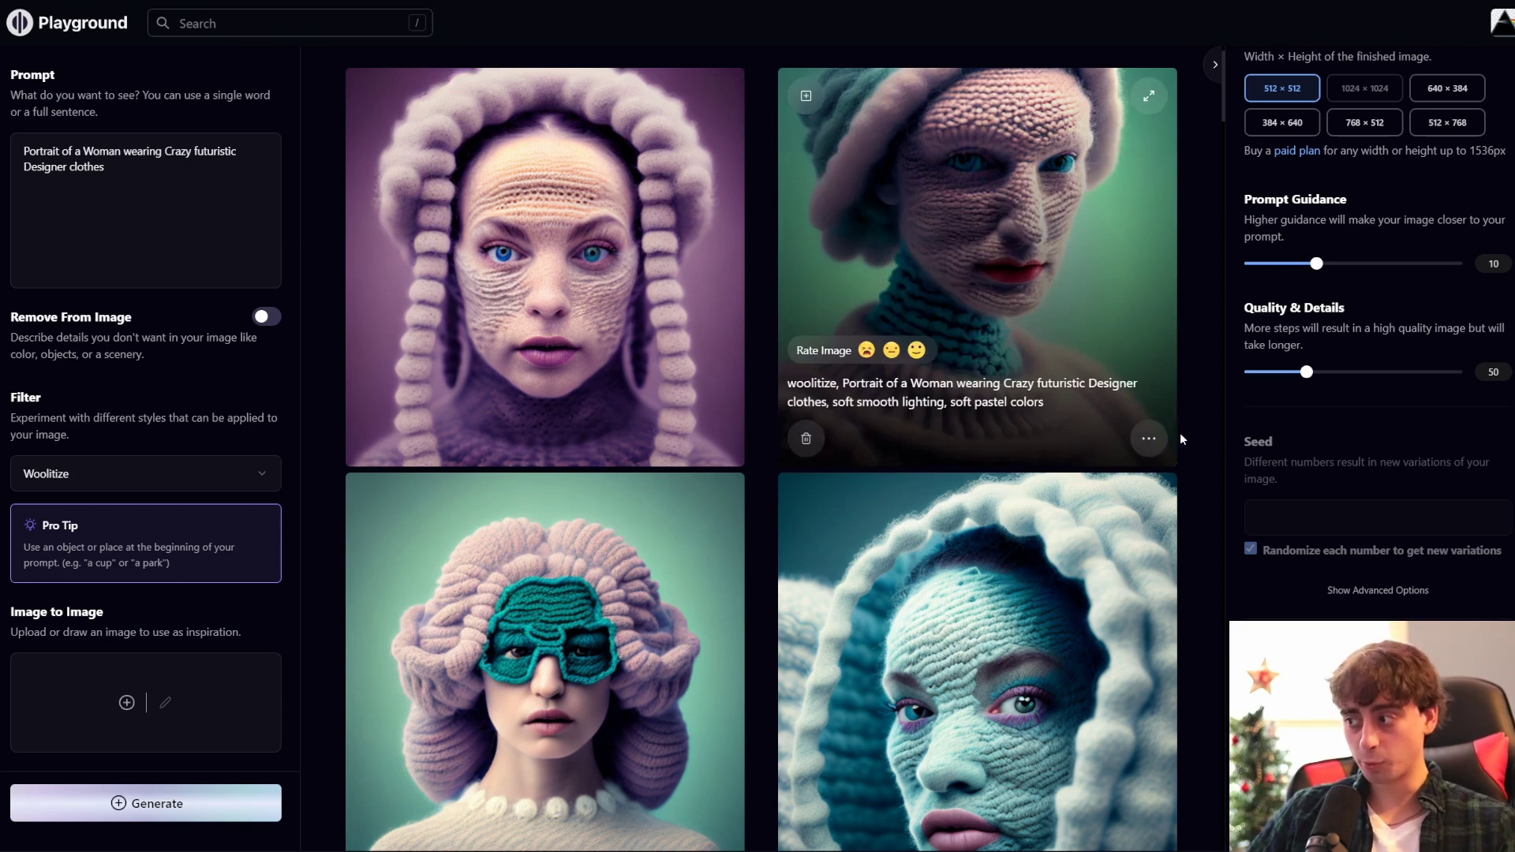
scroll(1195, 488, down, 1)
scroll(1228, 495, up, 1)
scroll(1228, 494, up, 1)
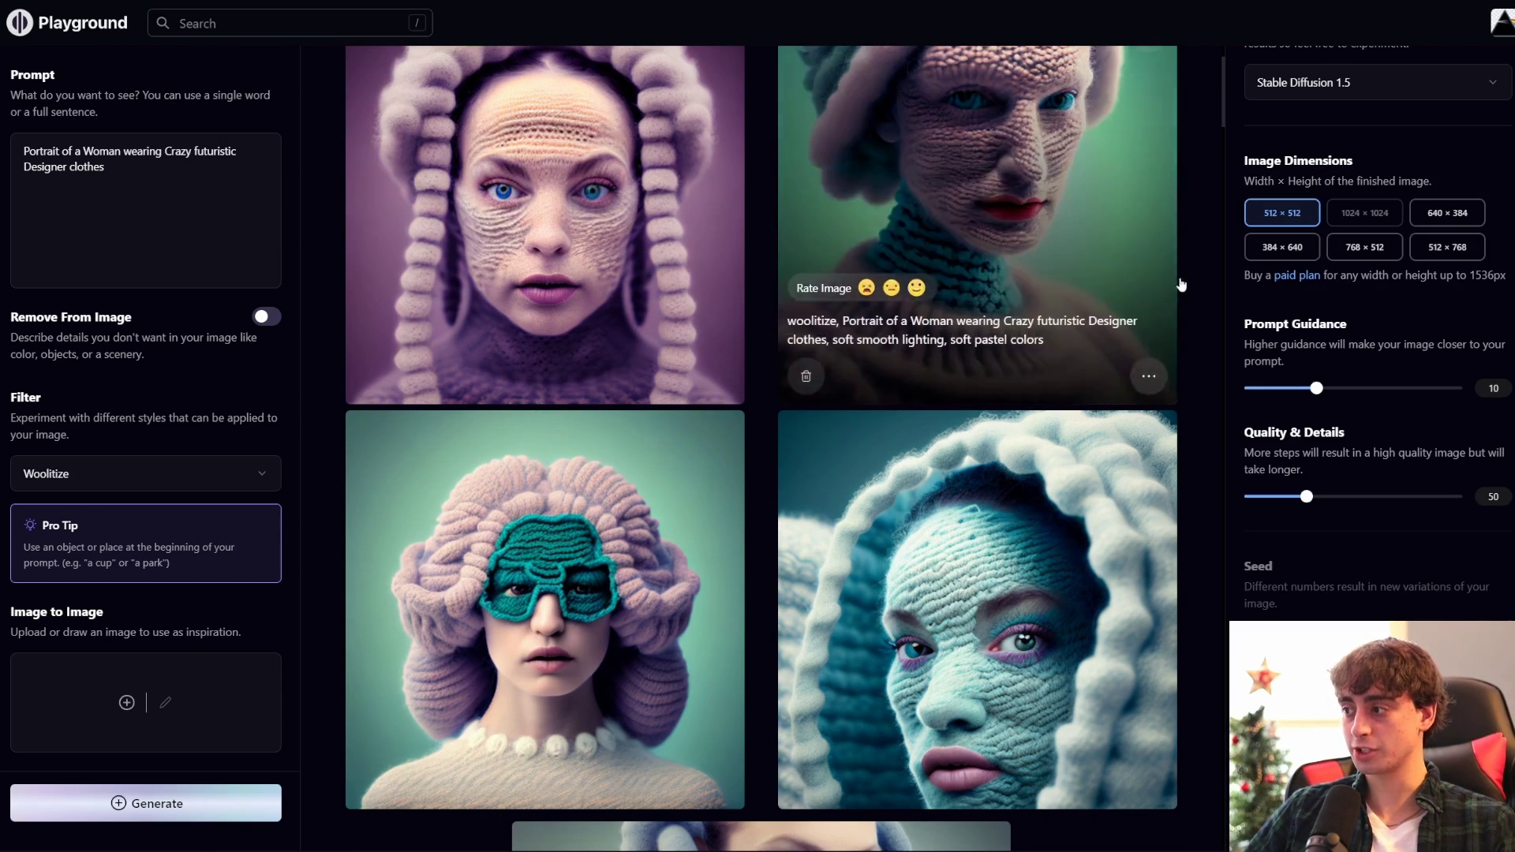
scroll(1145, 377, up, 1)
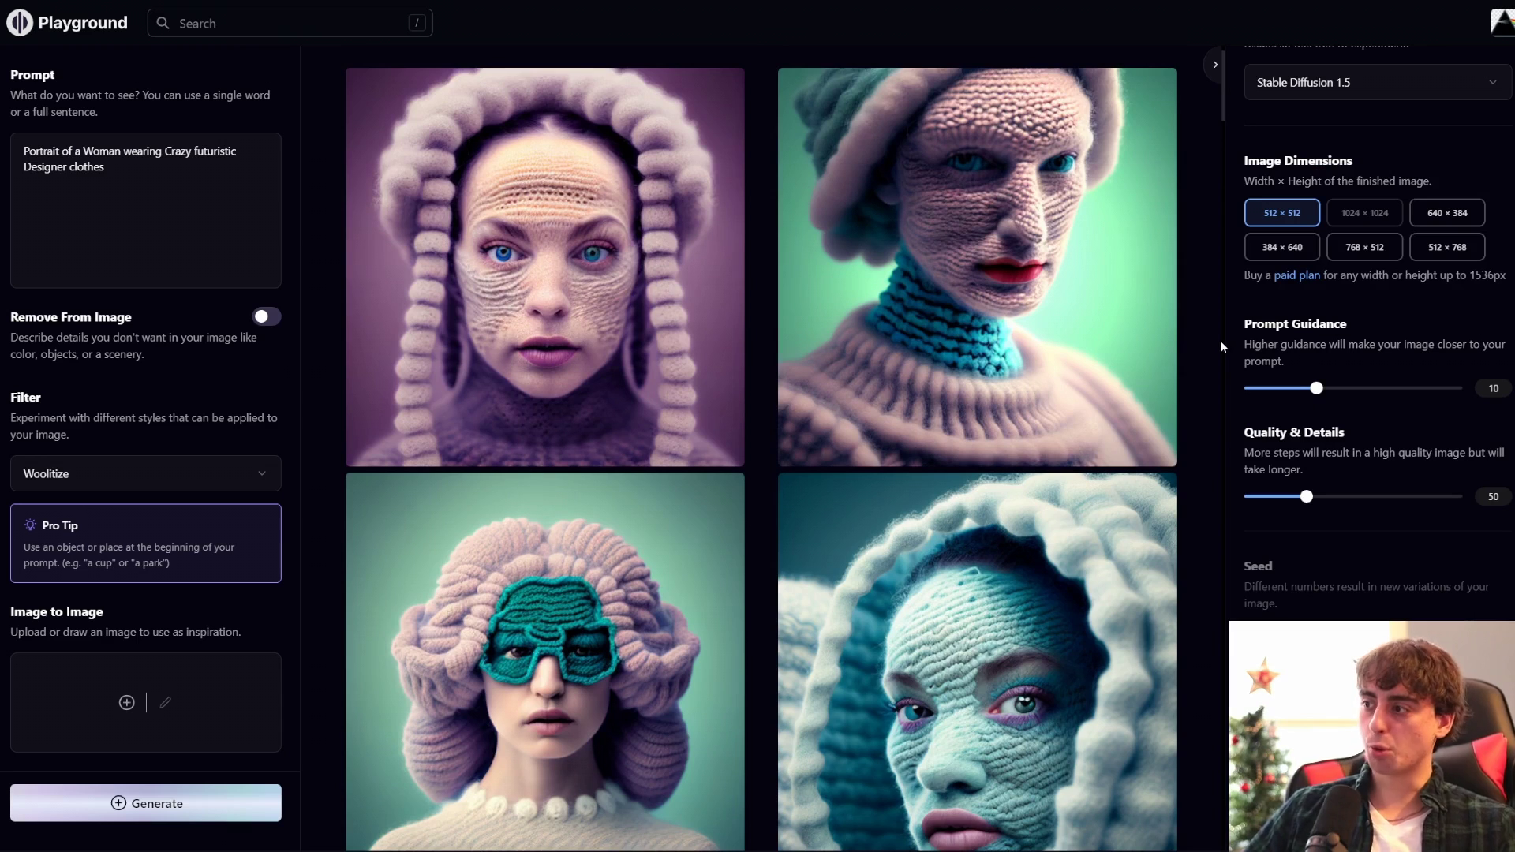
scroll(1208, 457, down, 2)
scroll(1196, 537, up, 1)
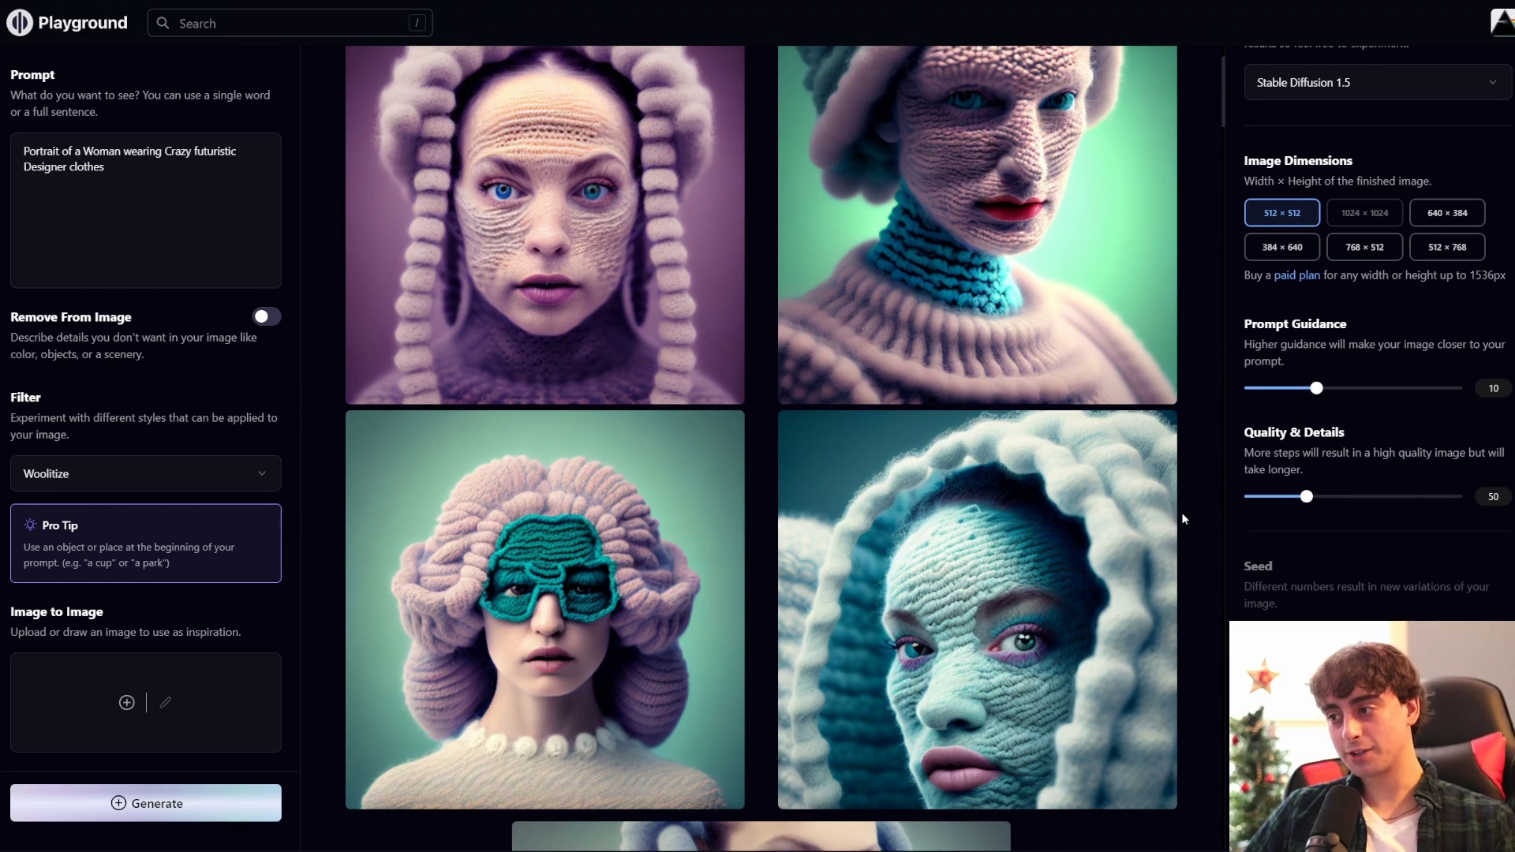
scroll(1182, 512, up, 2)
scroll(1184, 505, down, 1)
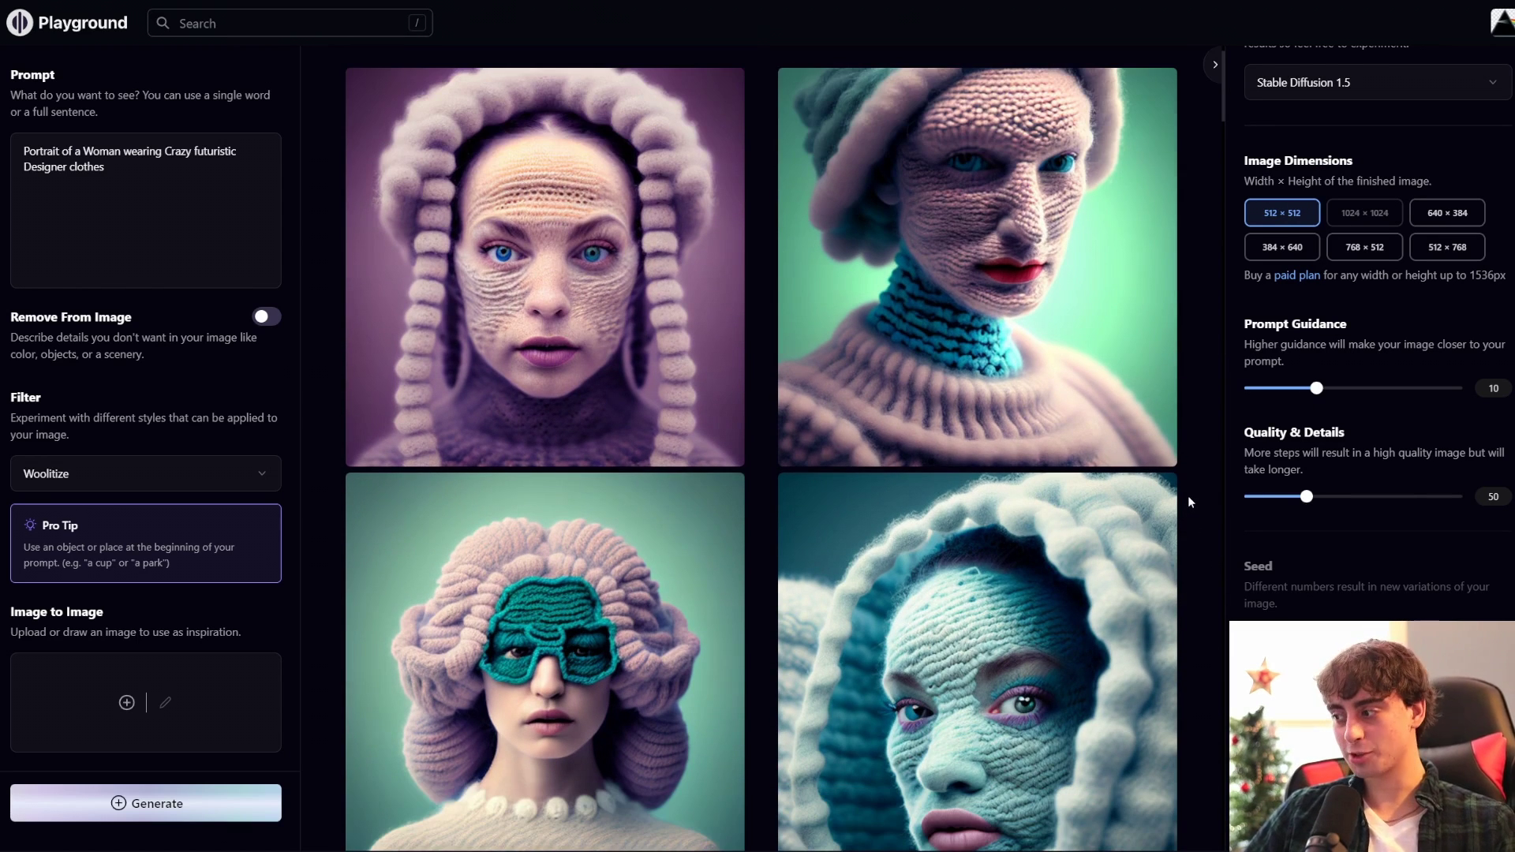
mouse_move(1089, 405)
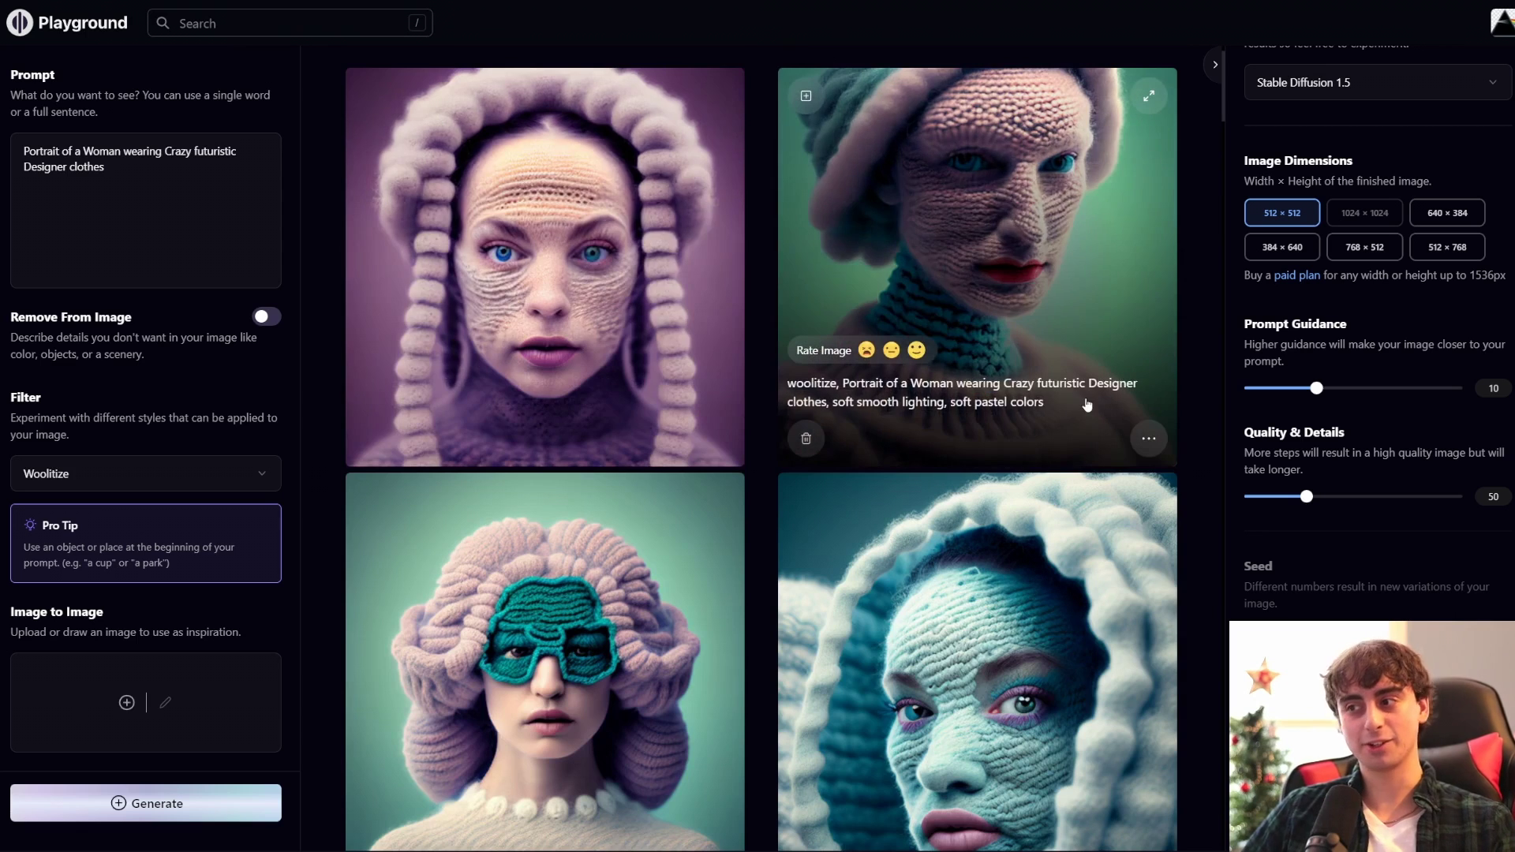
scroll(1090, 405, down, 5)
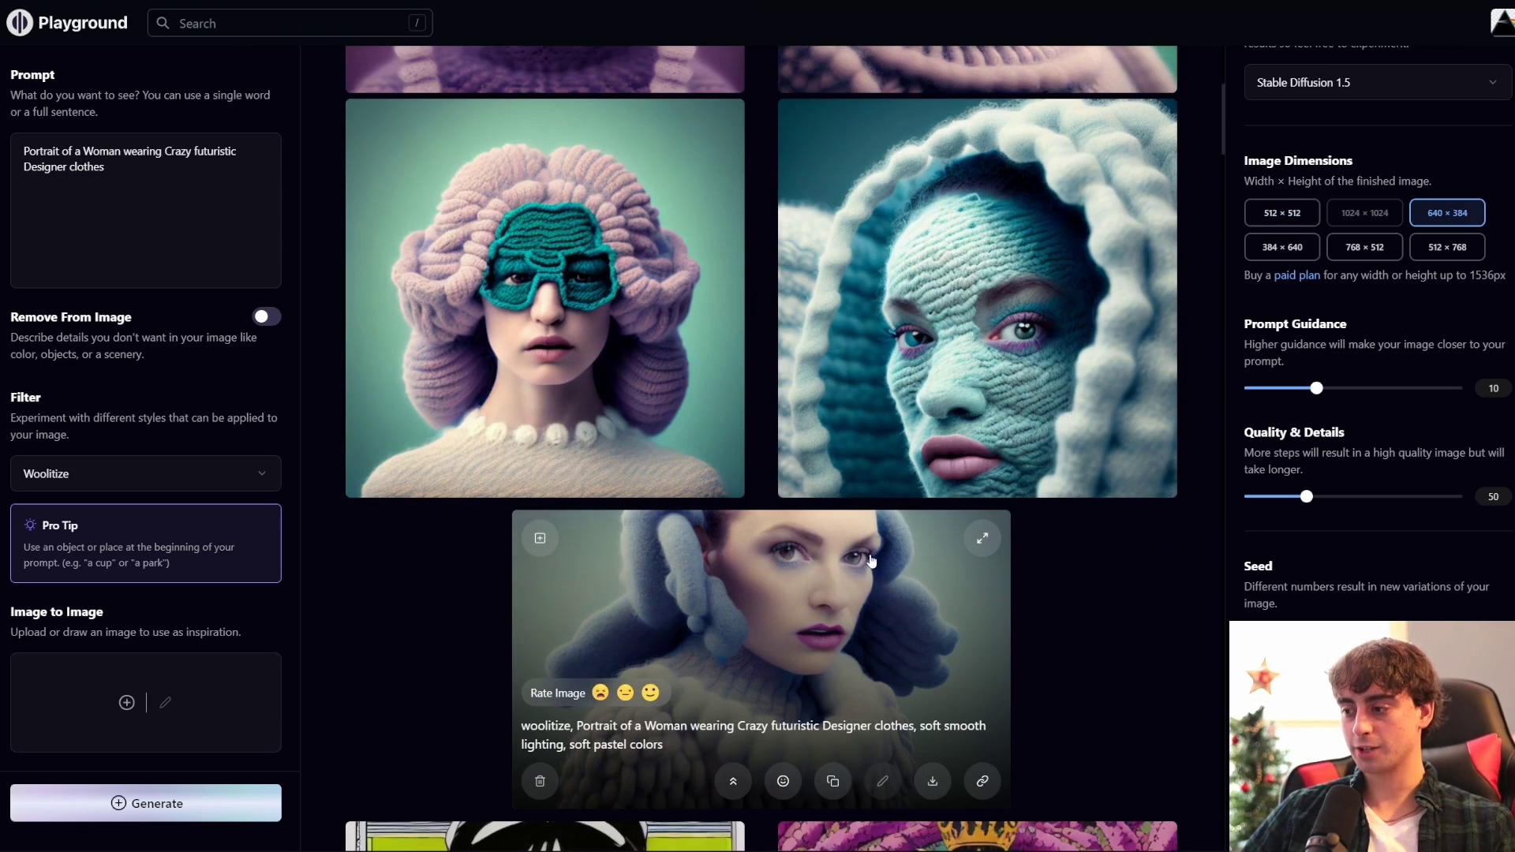
click(982, 539)
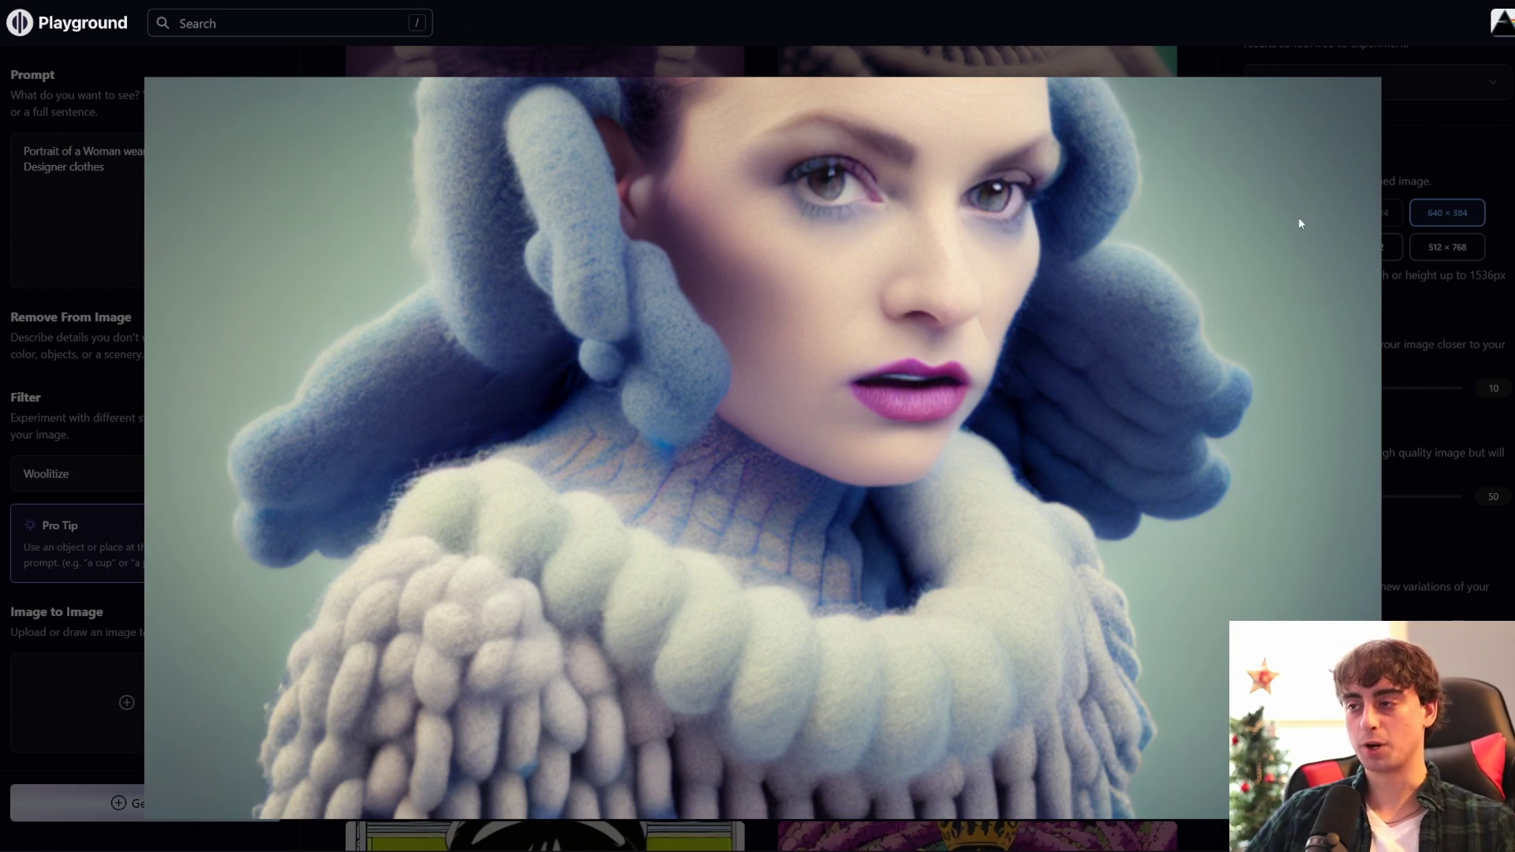
Step: Close the enlarged blue-wool portrait and search the community images for "lemon character"
key(Escape)
key(slash)
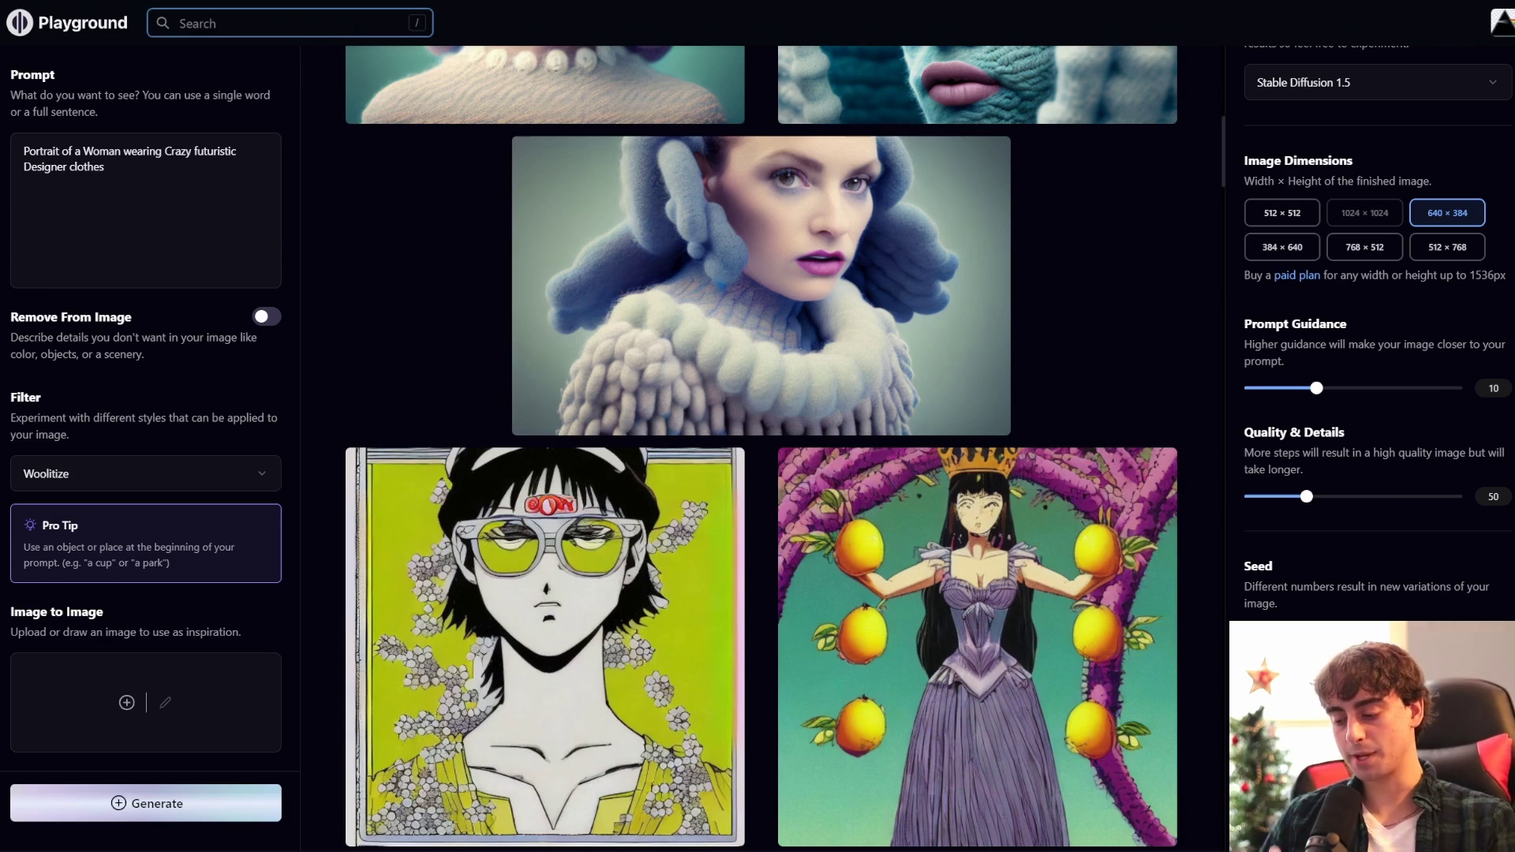
text(lemon character)
key(Return)
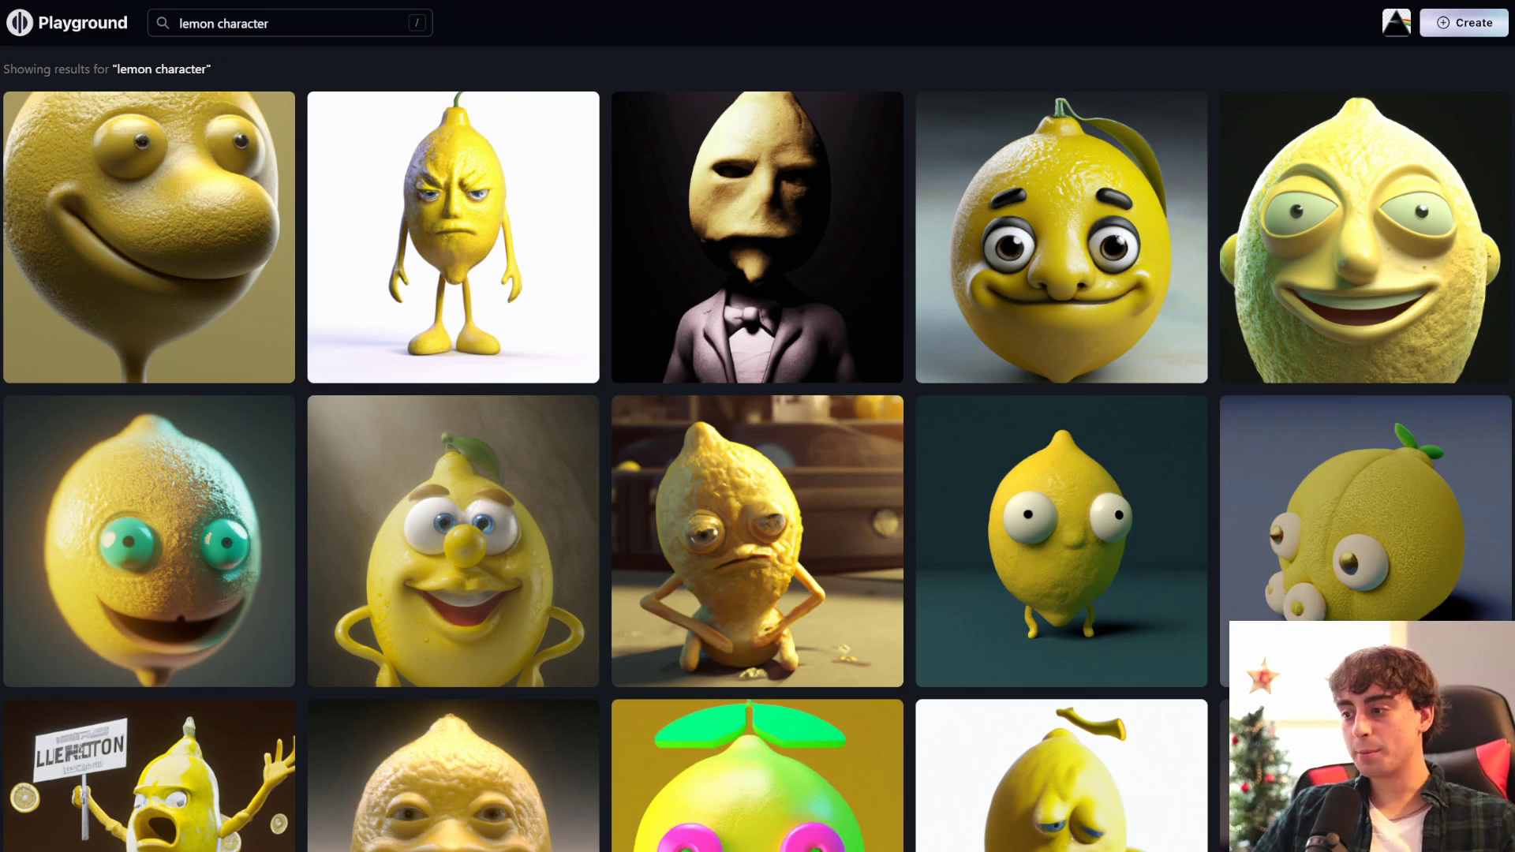
Step: Look through the lemon character search results to compare the designs and styles of the community images
scroll(1432, 595, down, 5)
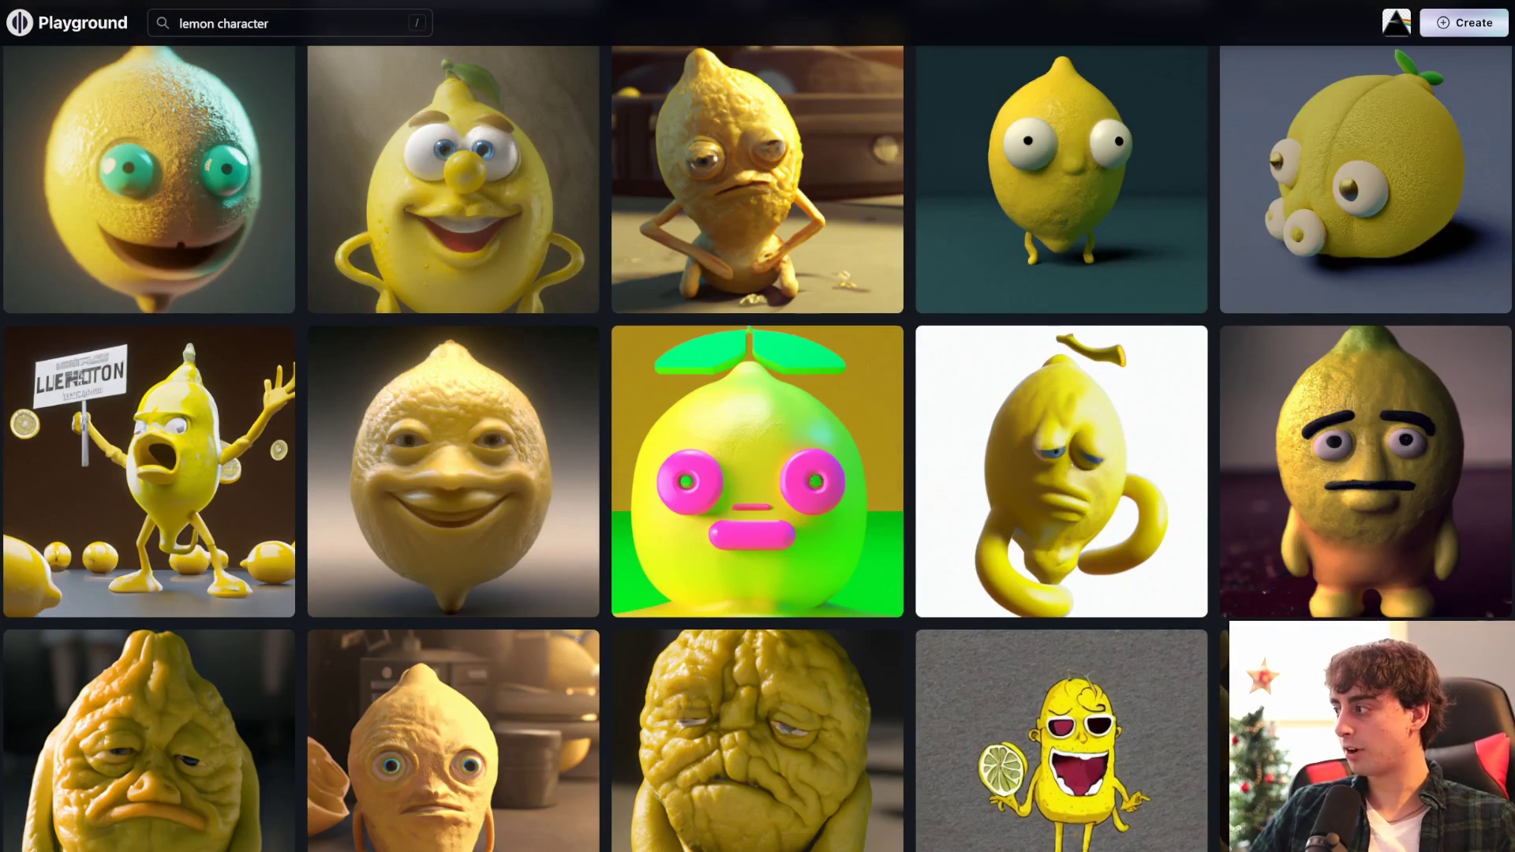
scroll(1432, 594, down, 2)
scroll(758, 426, down, 15)
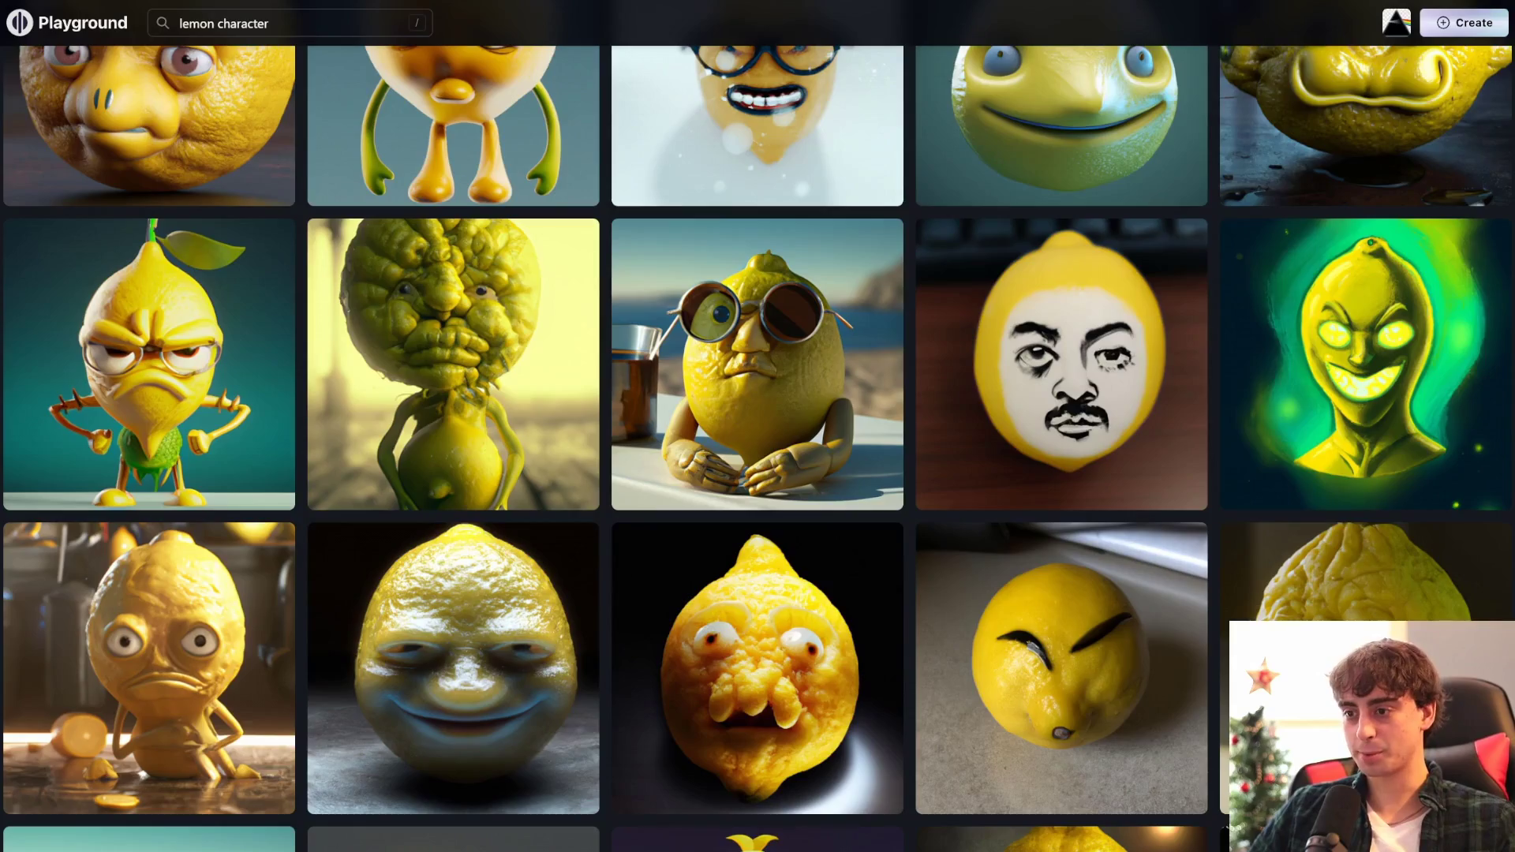
scroll(757, 427, down, 7)
scroll(758, 426, down, 4)
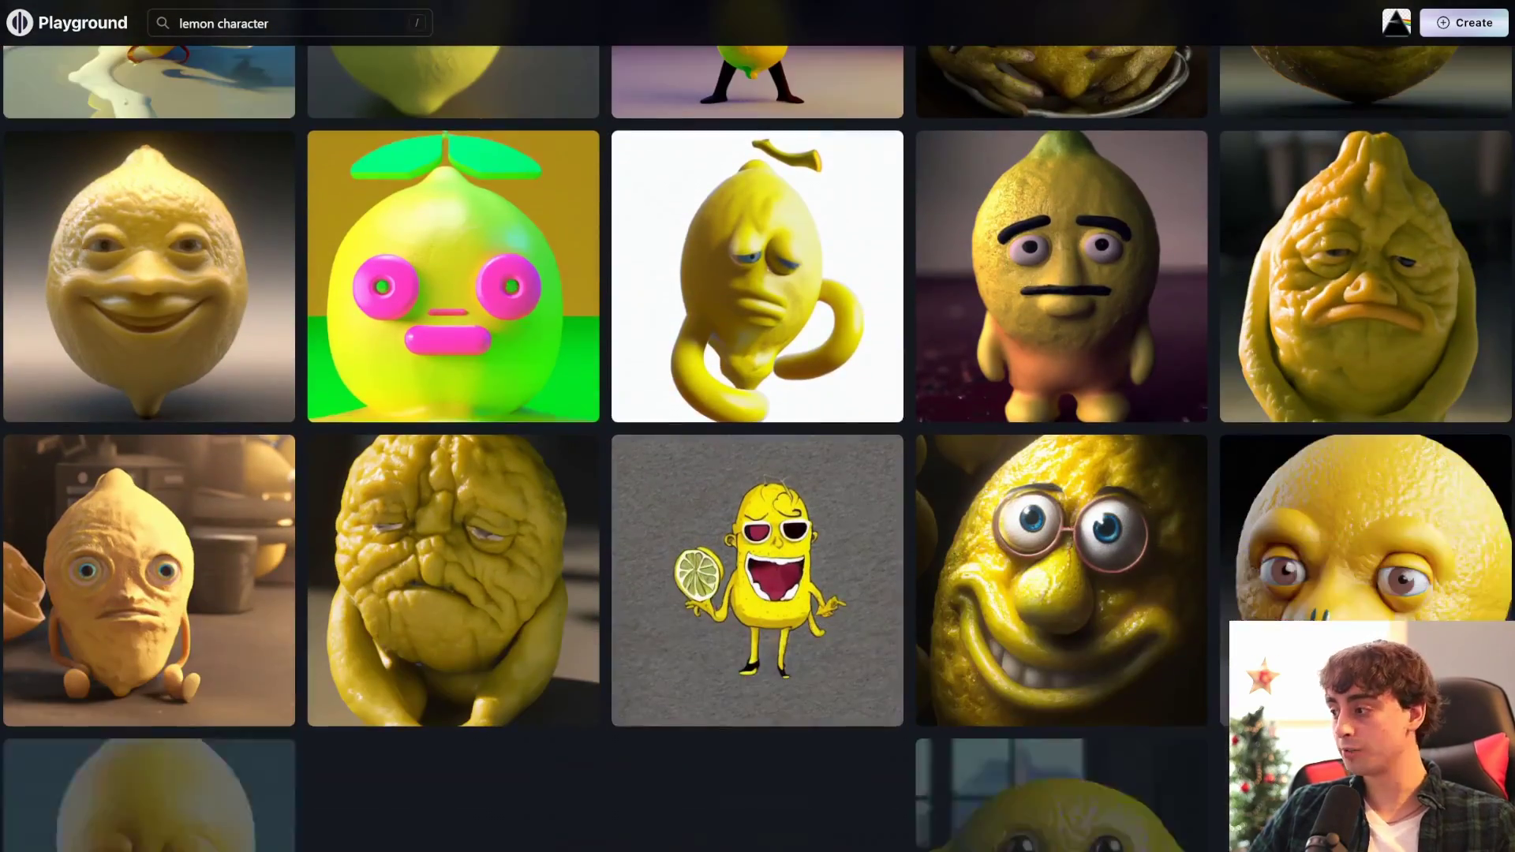
scroll(758, 426, down, 11)
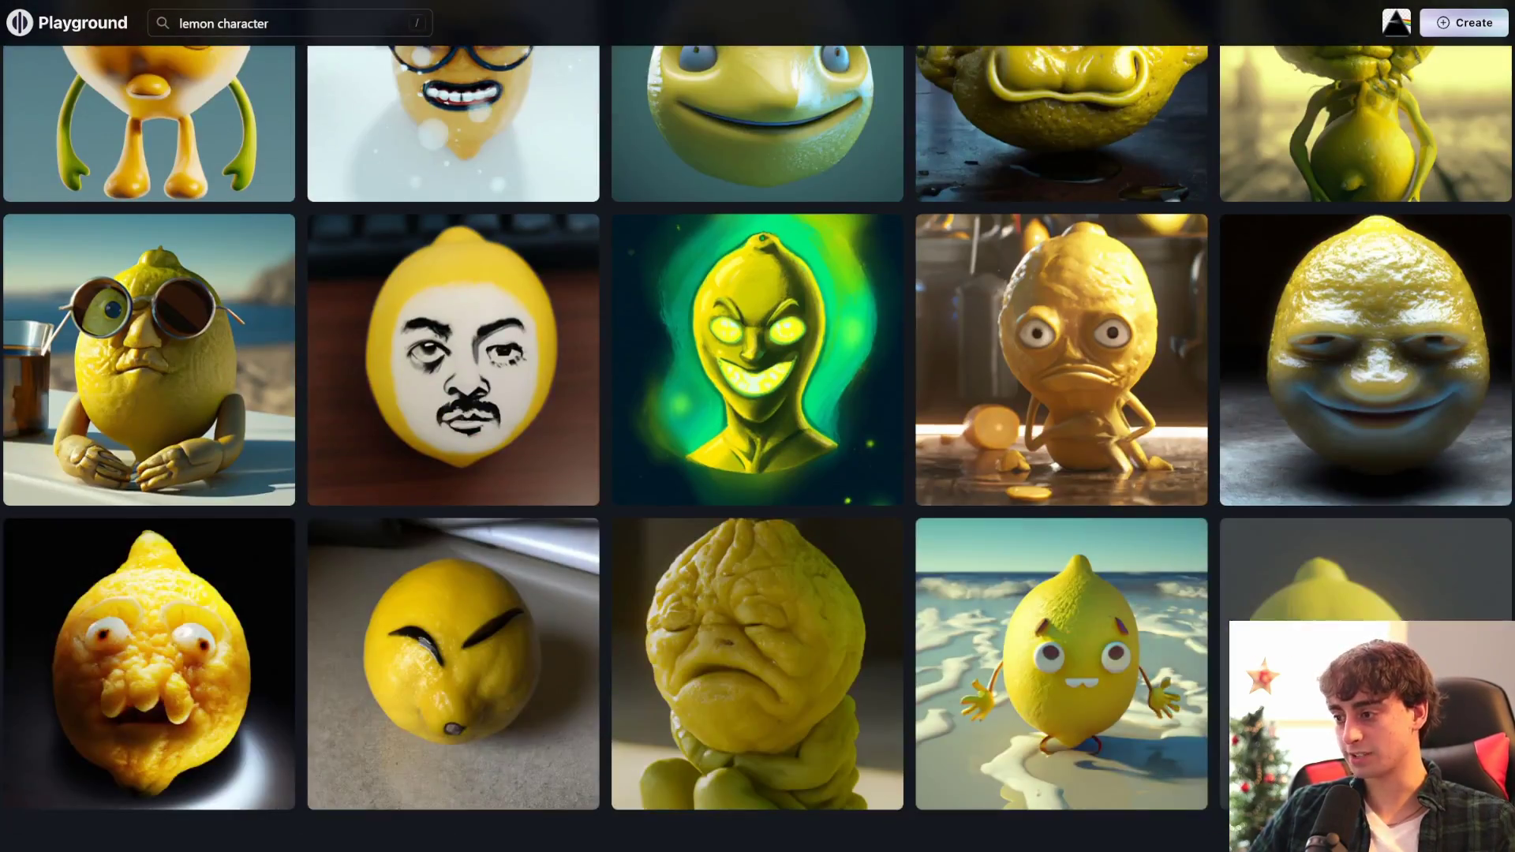
scroll(757, 426, down, 6)
scroll(758, 426, down, 12)
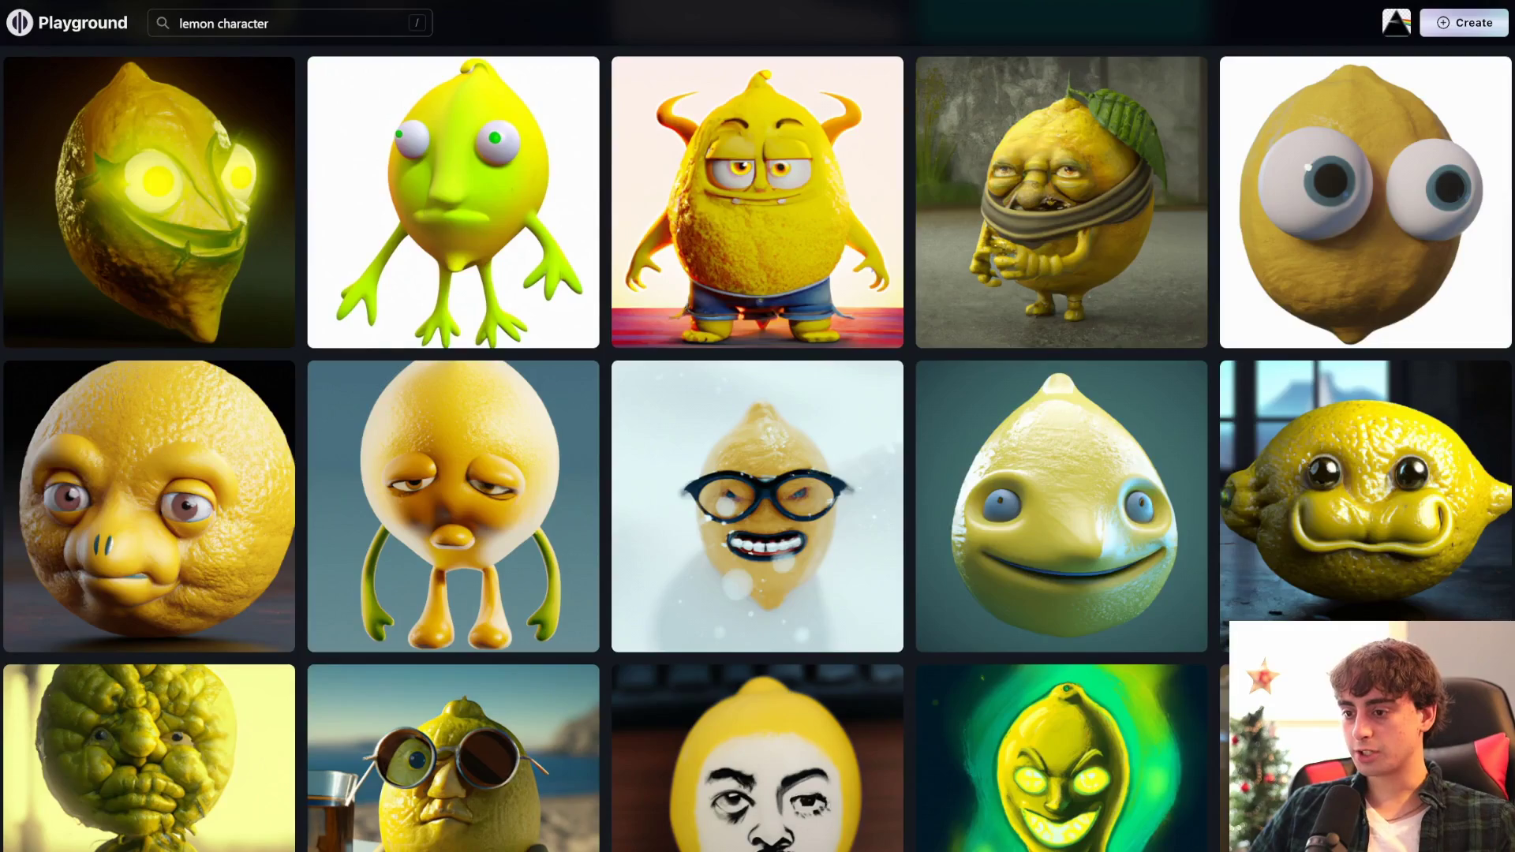
Step: Return to the start of the lemon results and check the prompts behind individual images, such as the lemon with a human face
scroll(758, 426, up, 2)
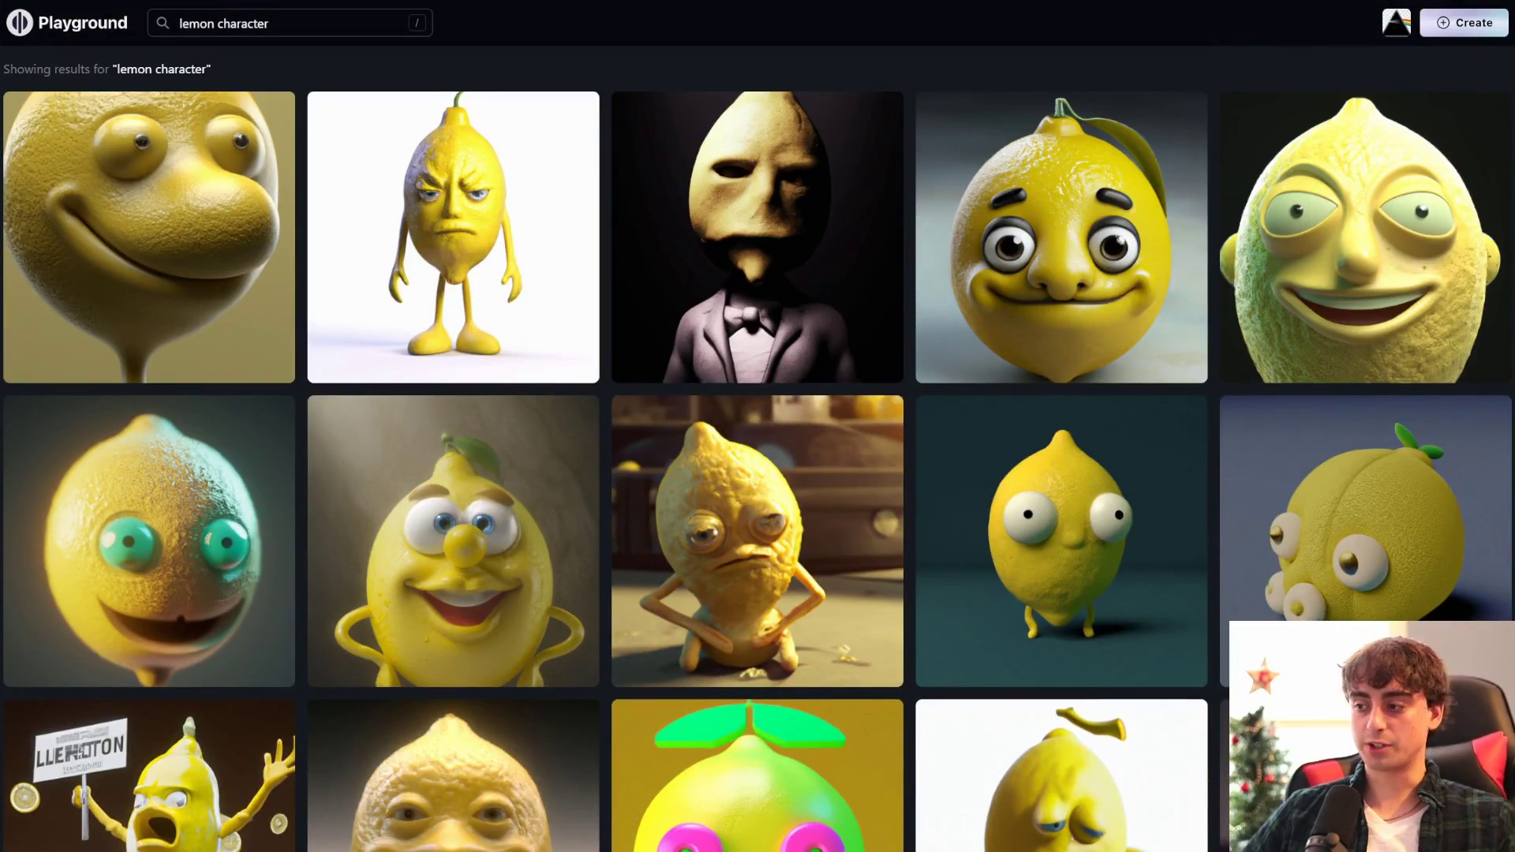
scroll(1279, 473, down, 15)
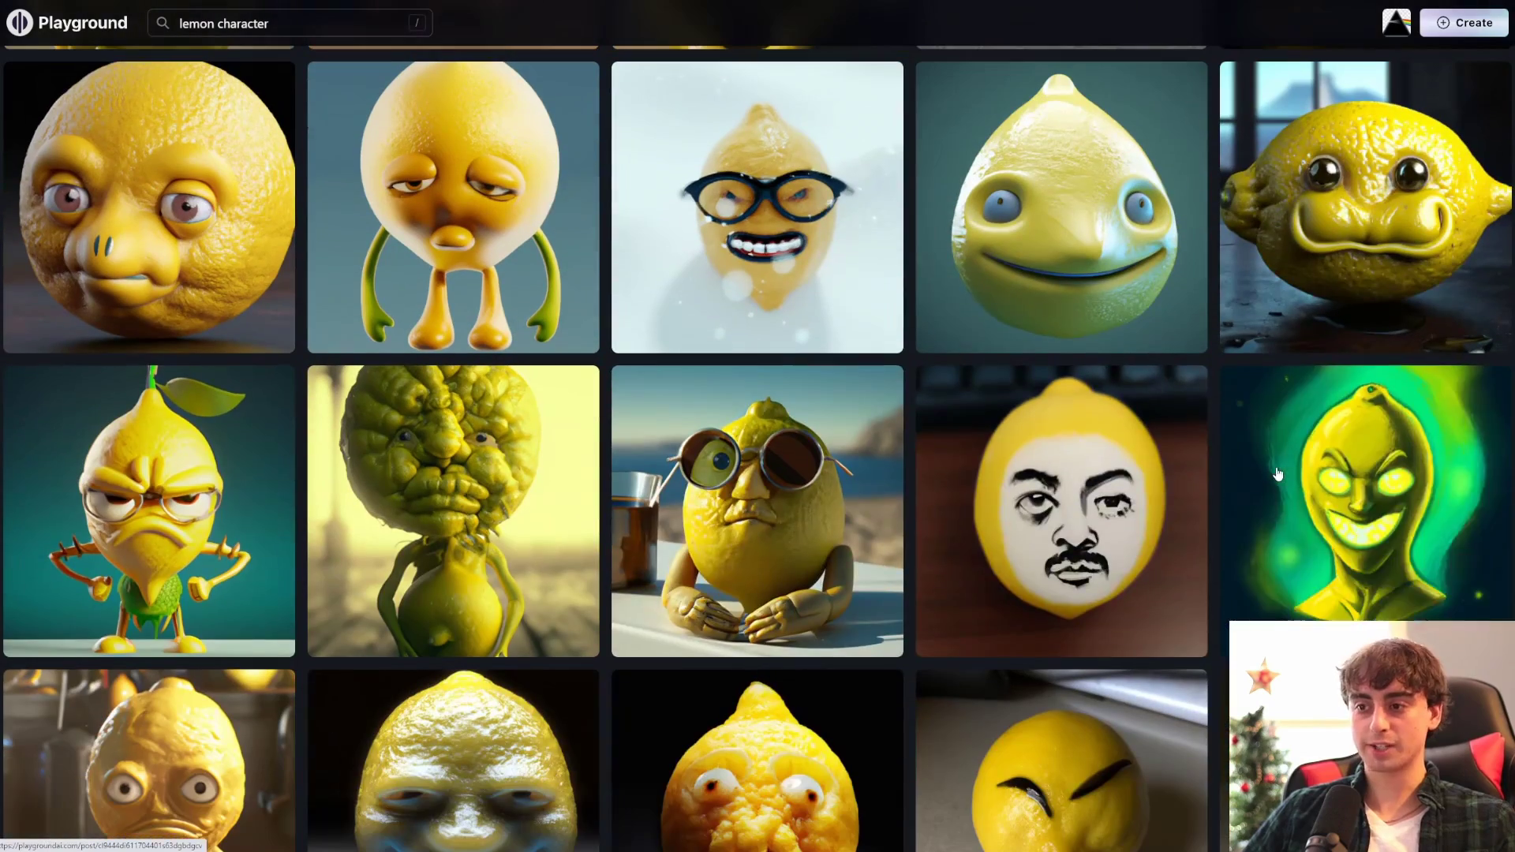
mouse_move(1086, 520)
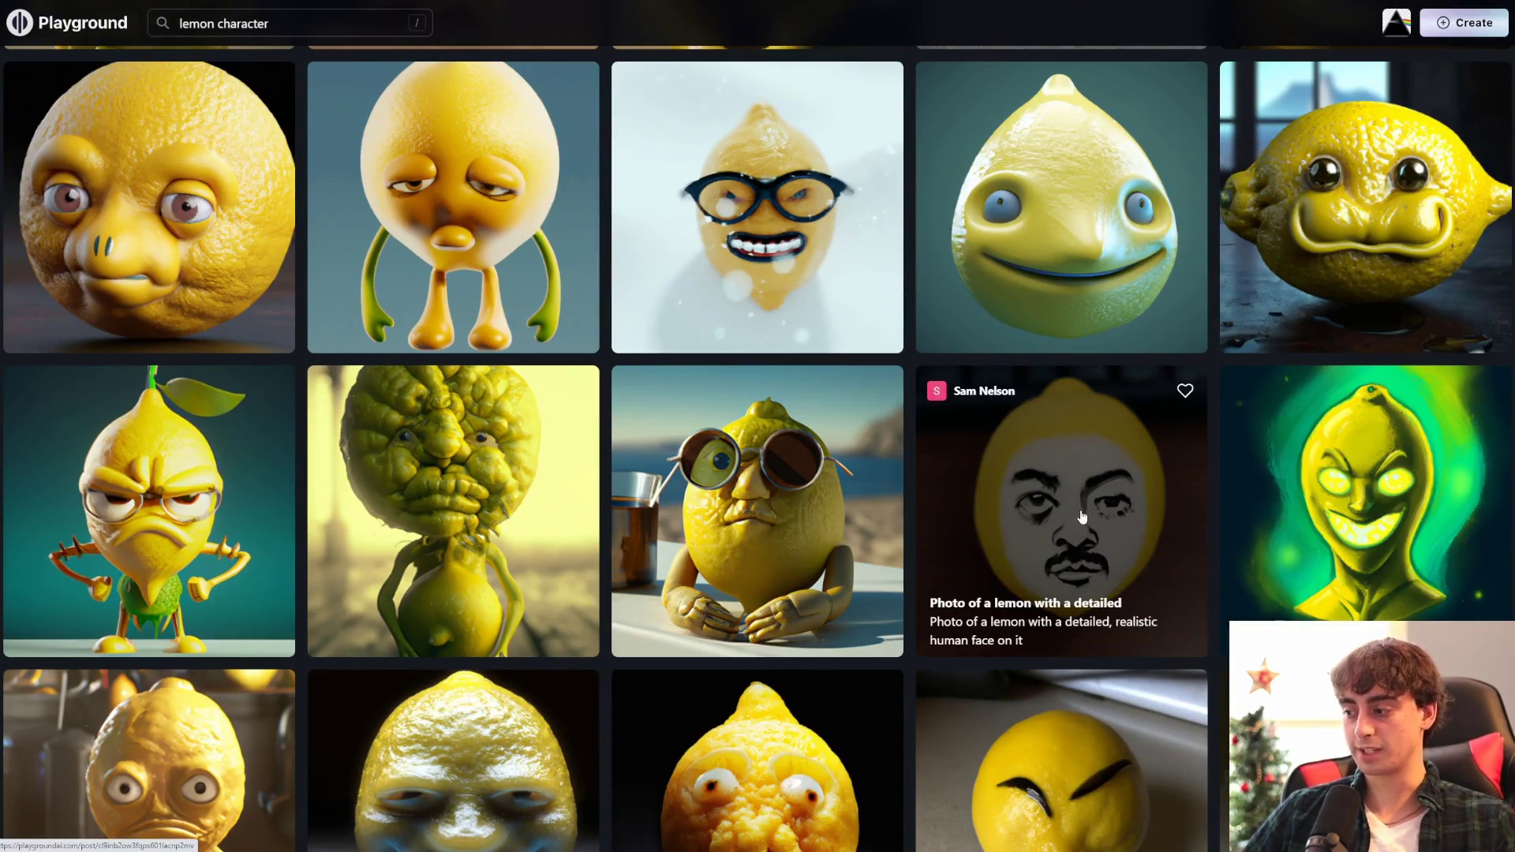
scroll(1082, 517, down, 8)
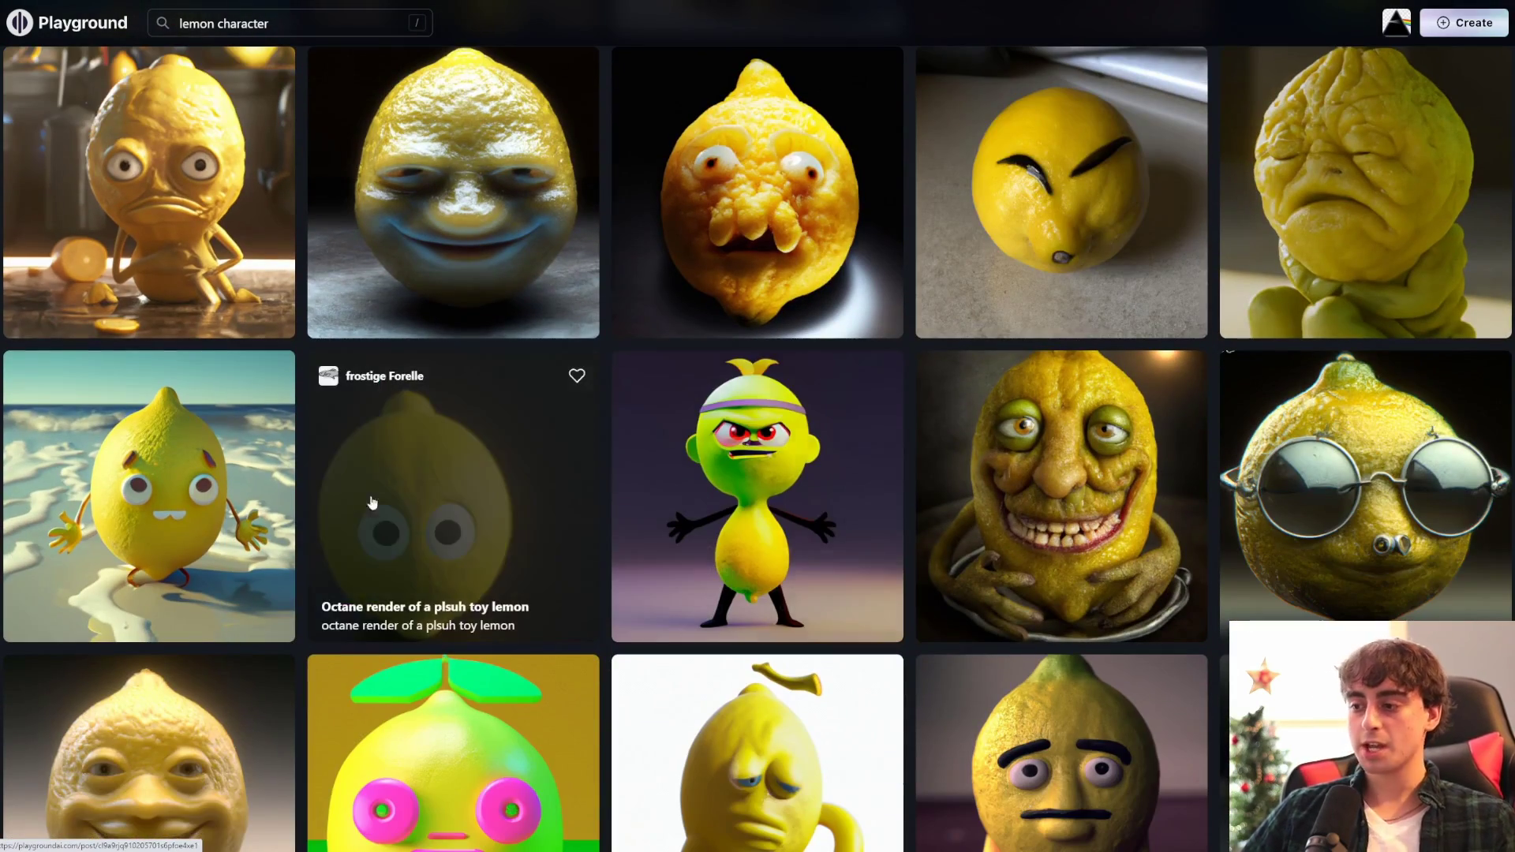
scroll(237, 497, down, 4)
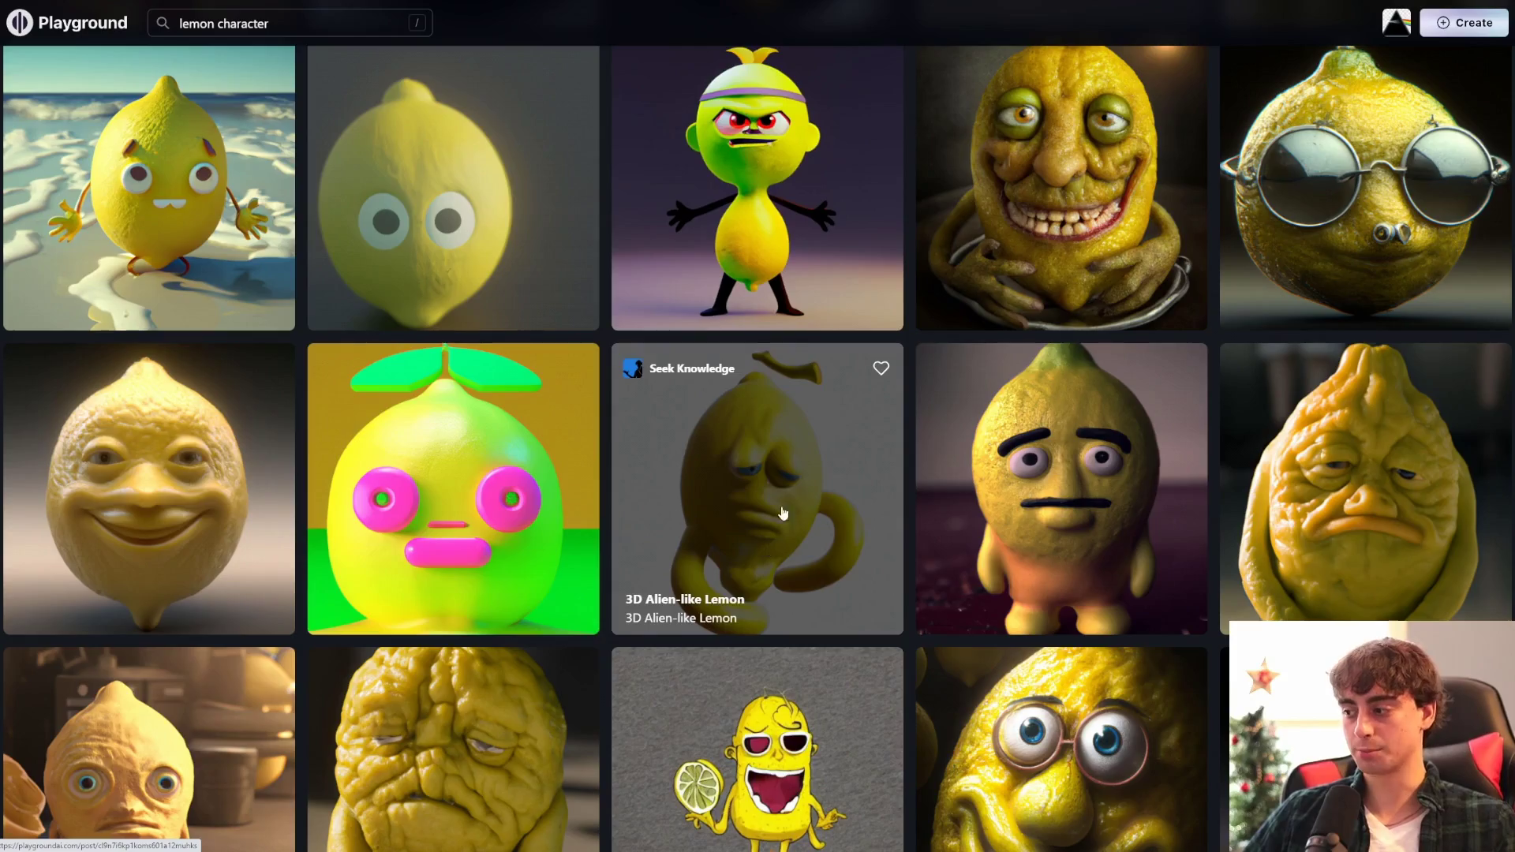